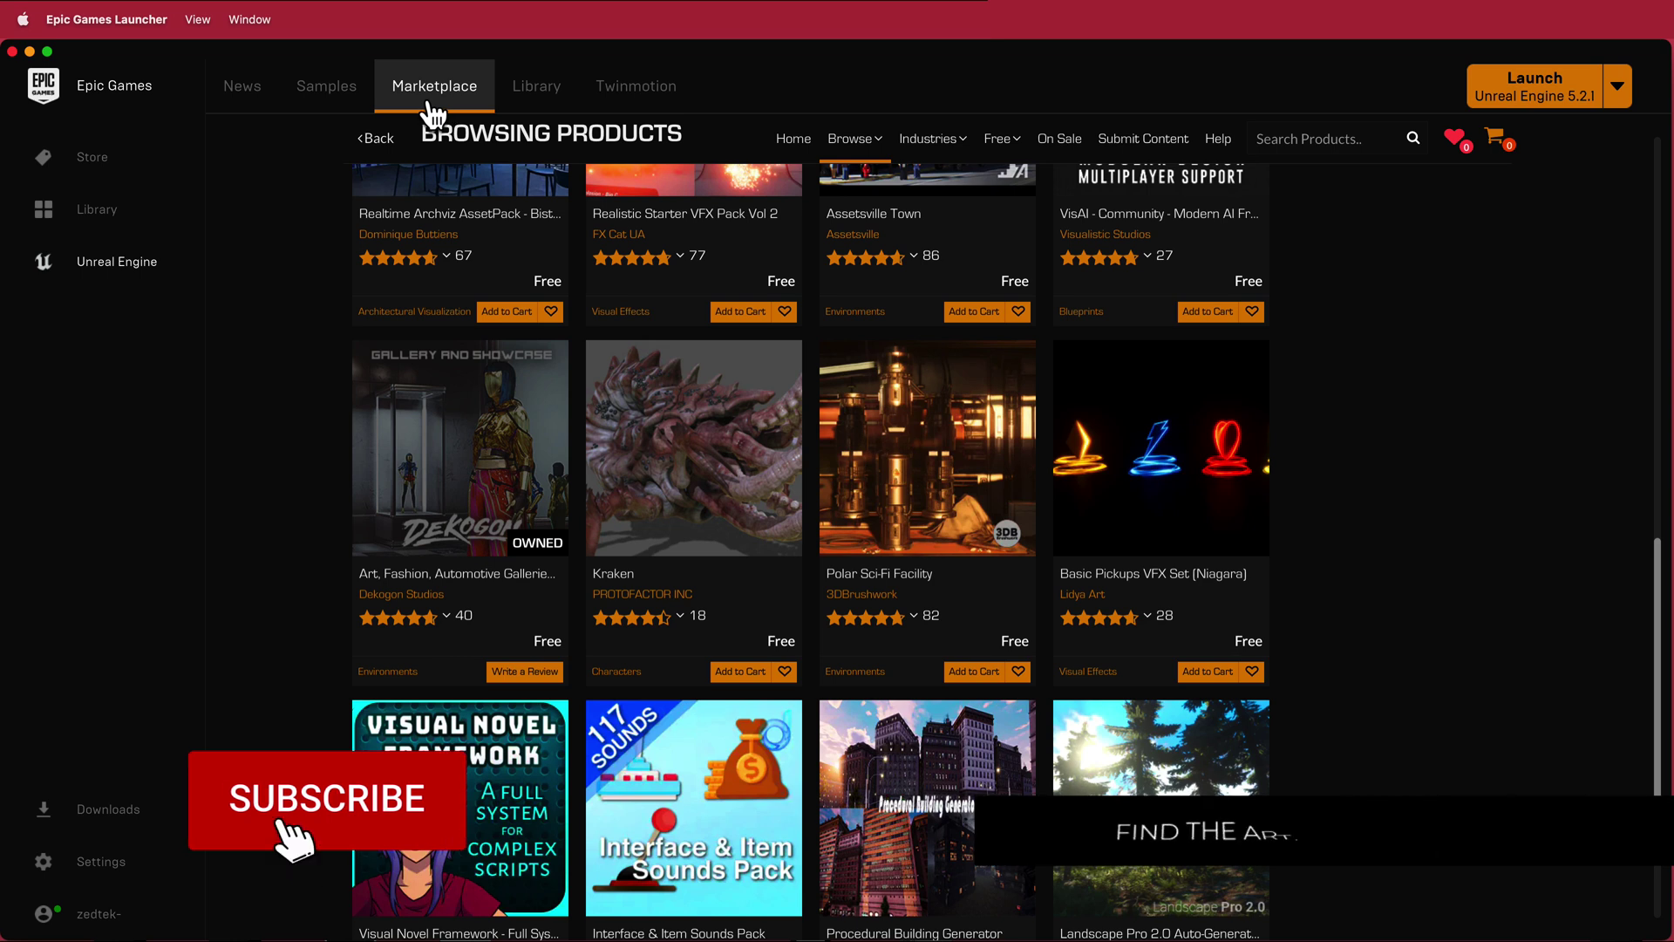
Step: Find the free Art, Fashion, Automotive Galleries and Showcases product in the marketplace and open its detail page
mouse_move(1003, 142)
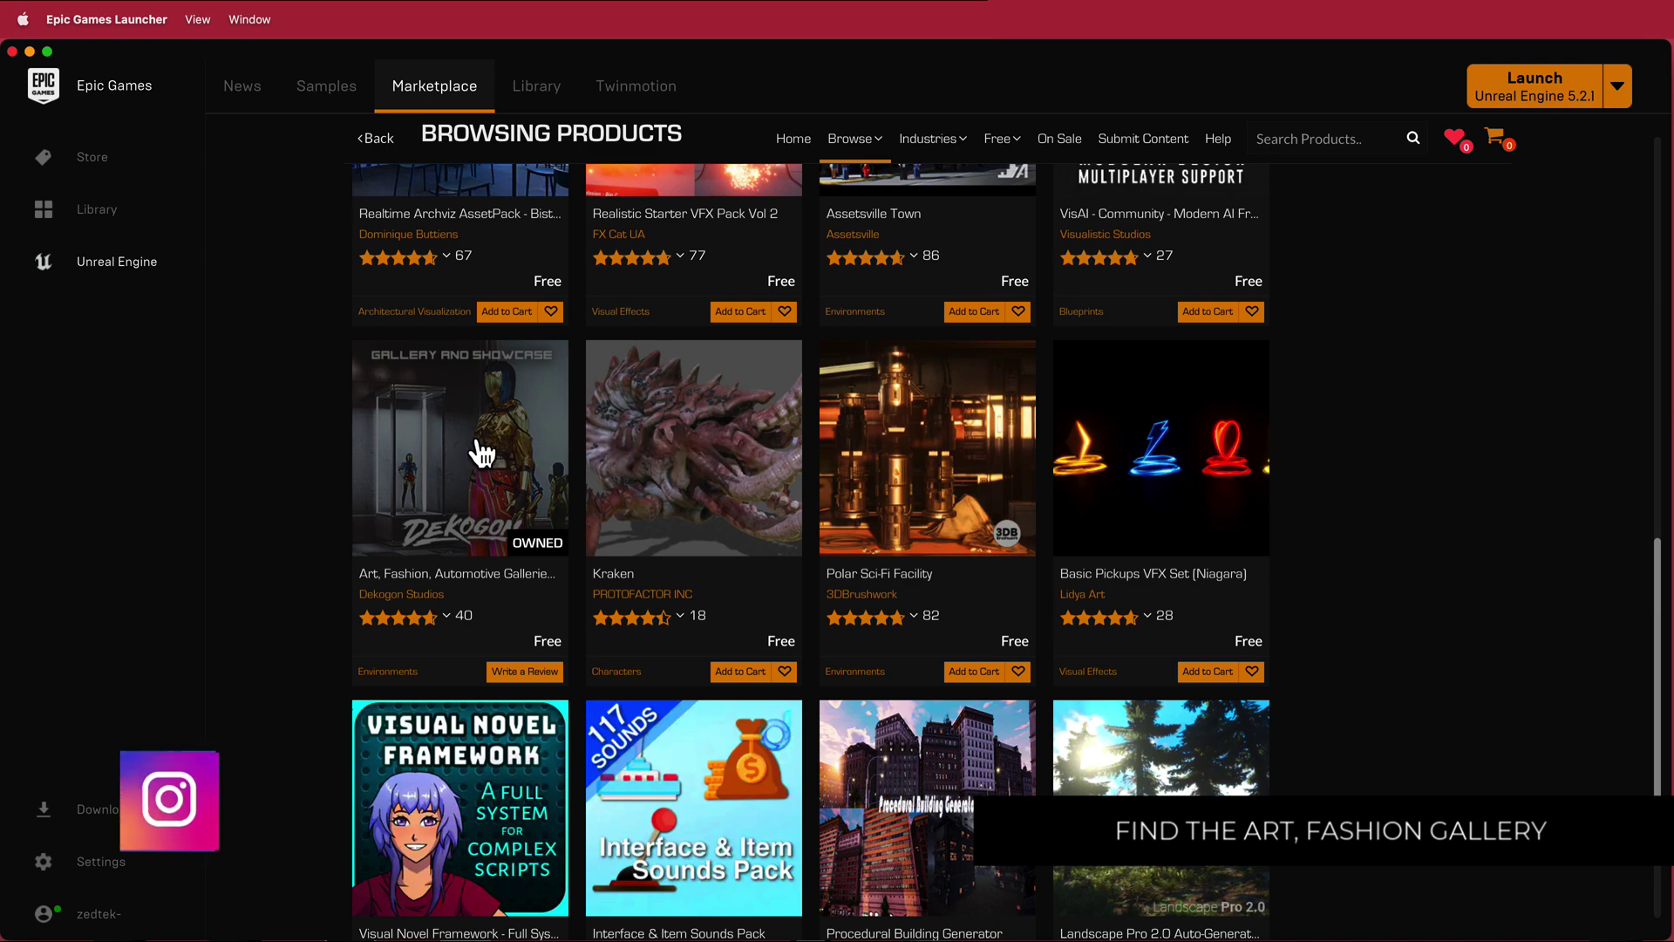
scroll(519, 453, "down", 2)
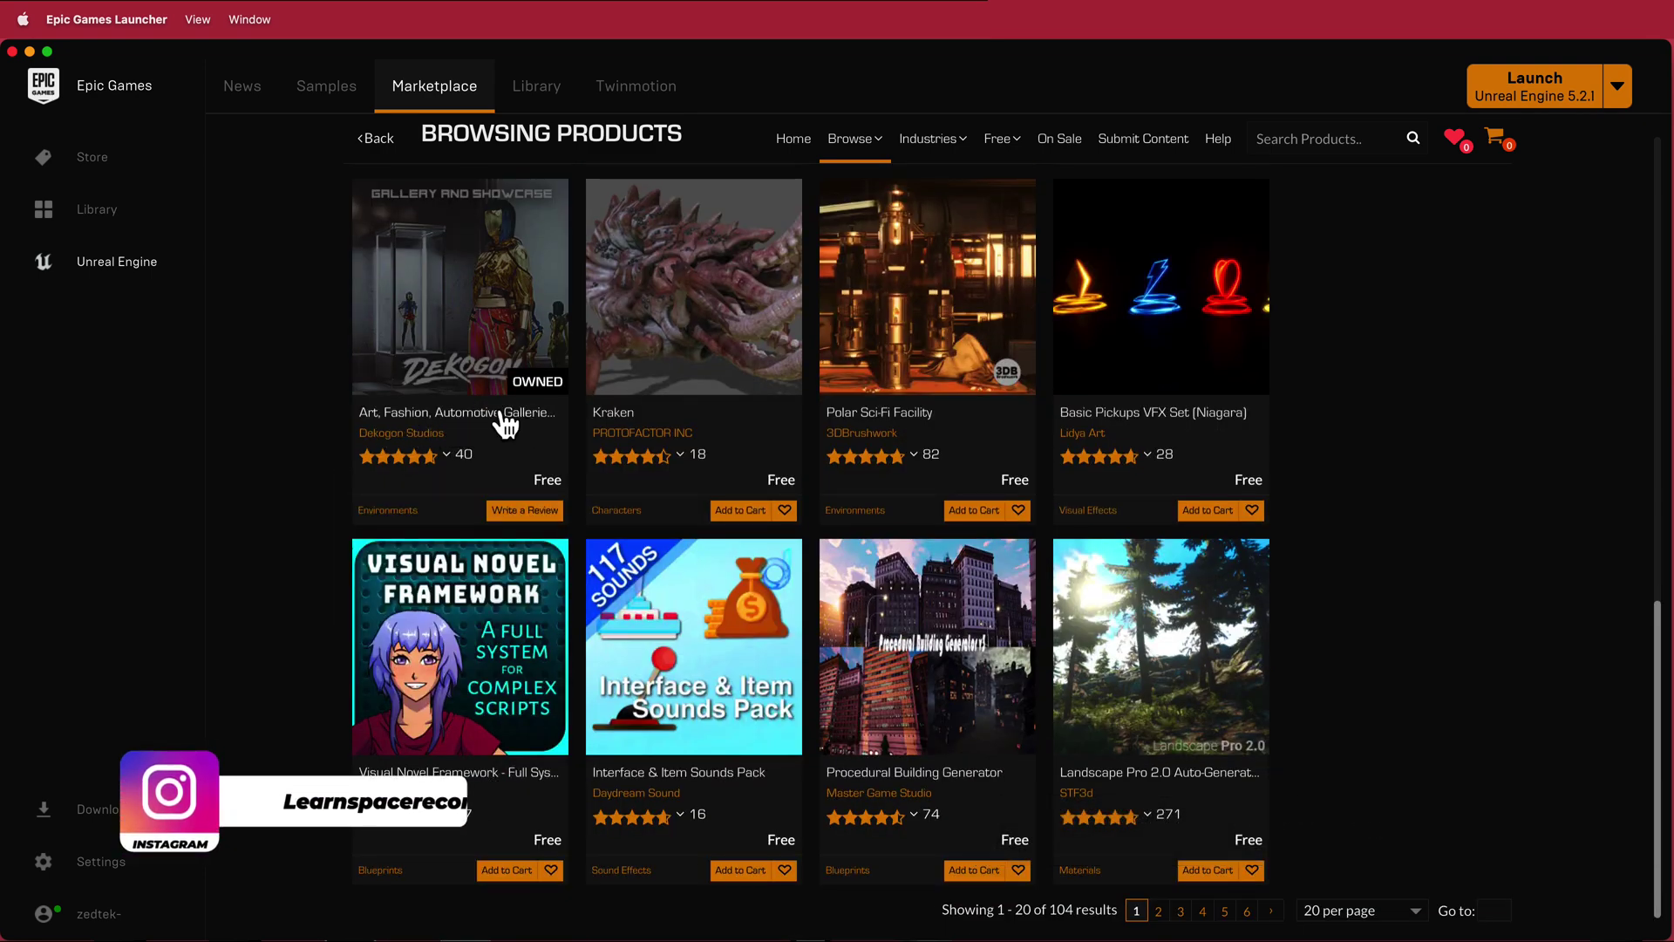
left_click(461, 347)
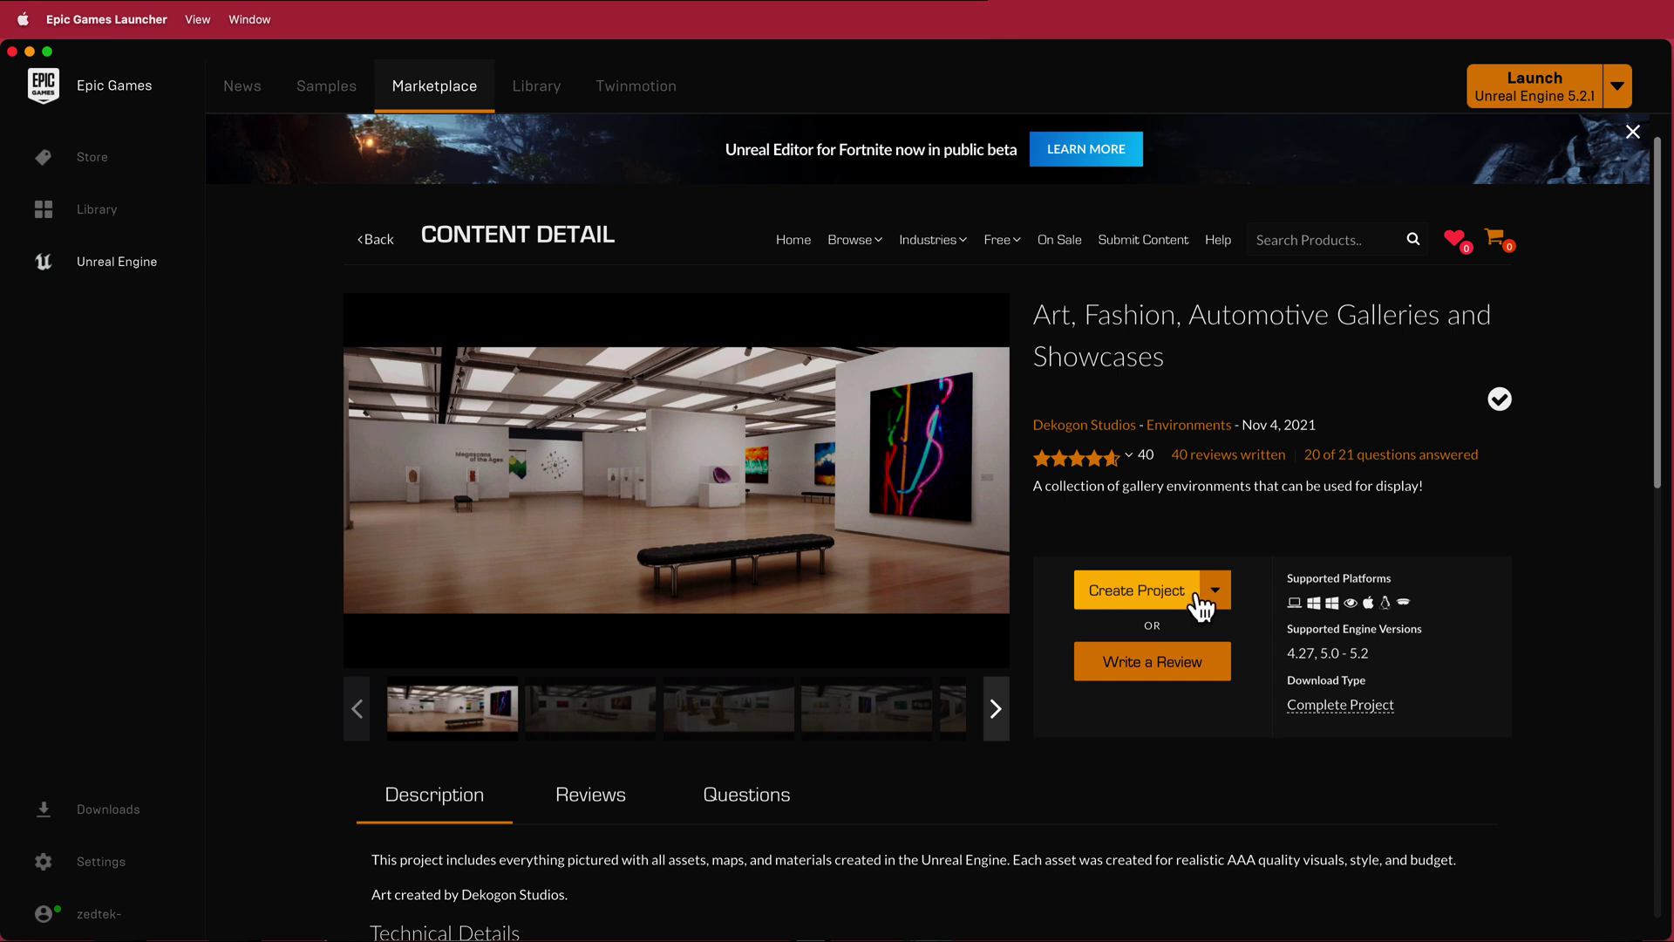
Step: Launch Unreal Engine 5.2.1 and open the VirtualGallery project
left_click(1518, 92)
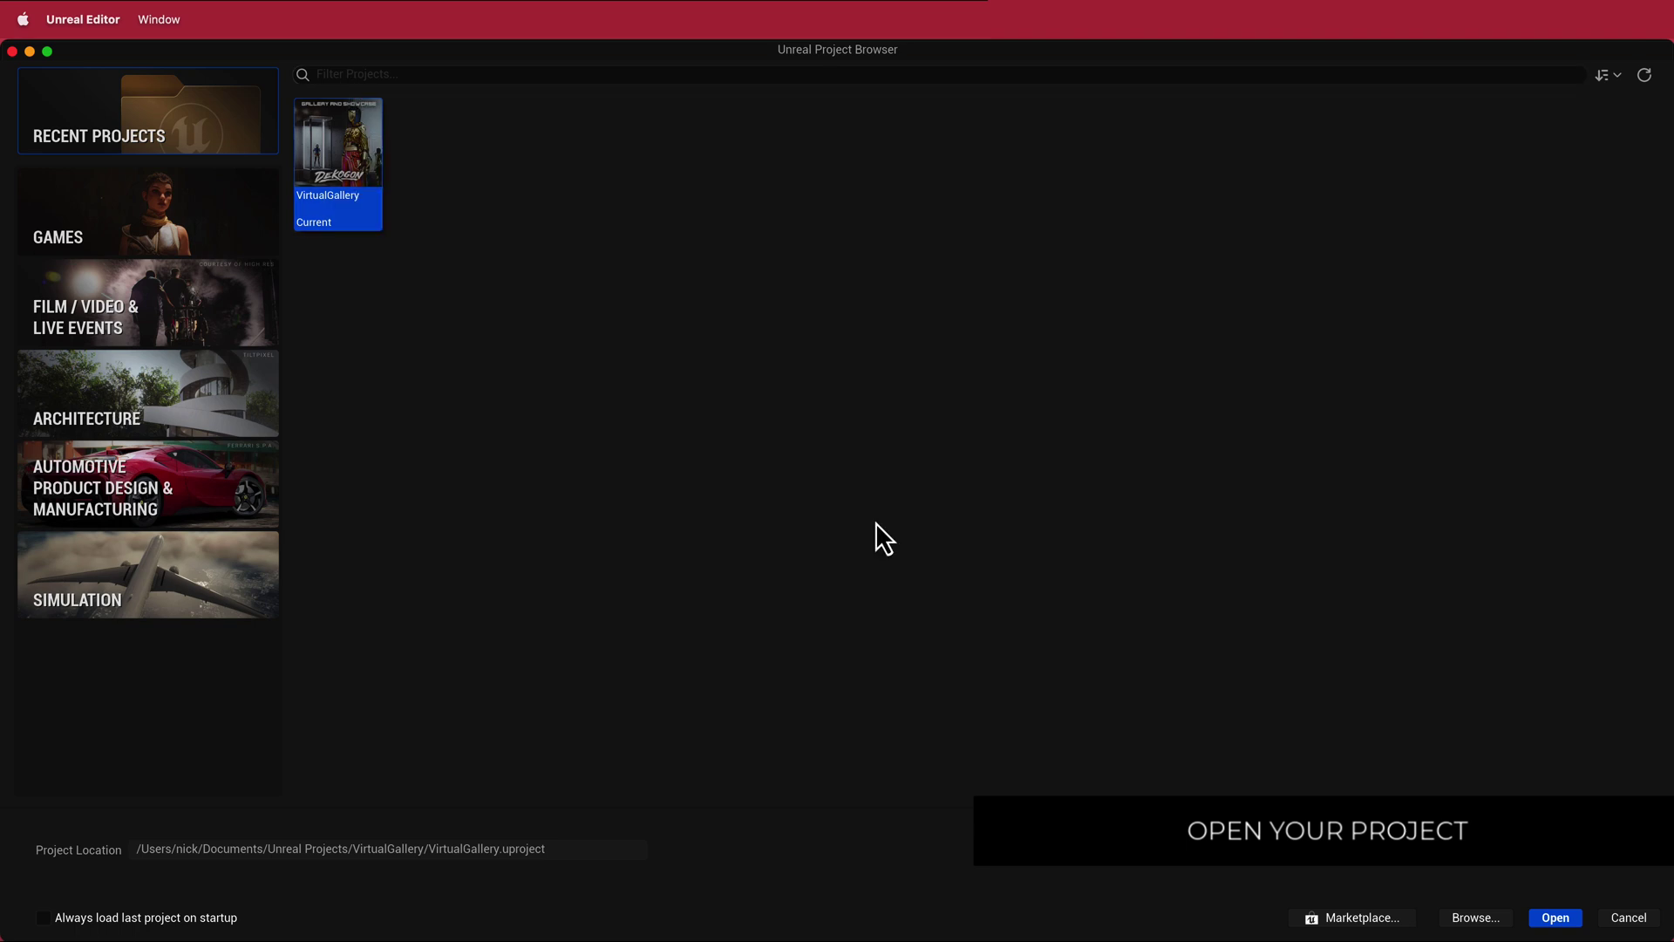
left_click(1558, 920)
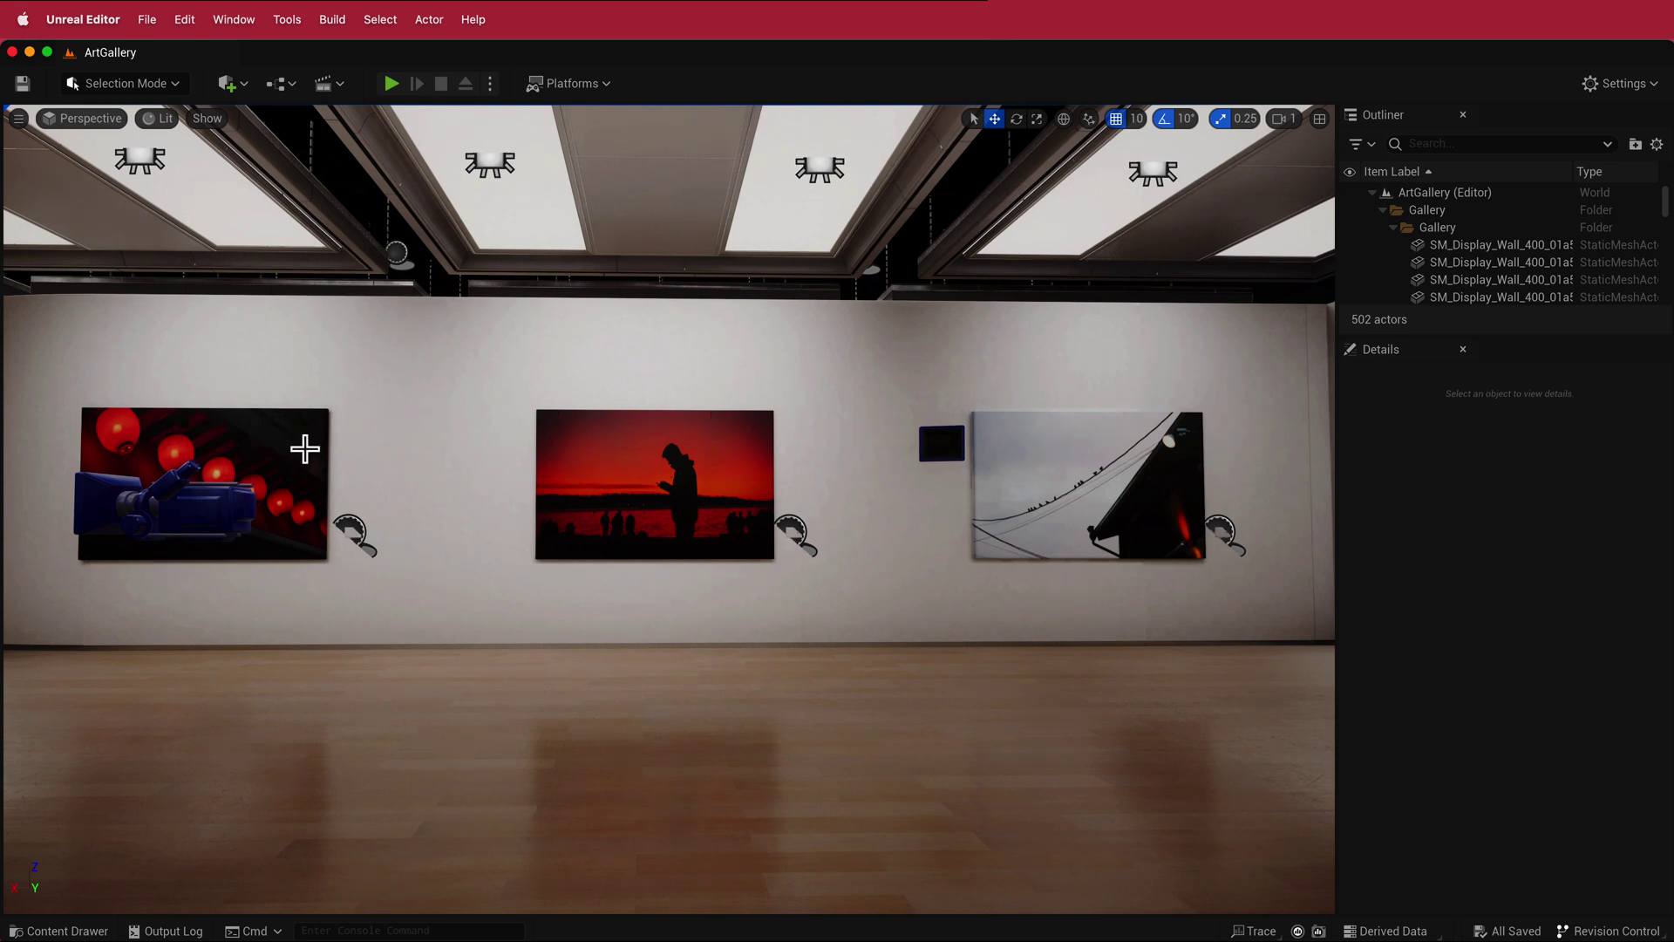
Step: Hide the viewport's editor icons and import the artwork images and the cat, Cat-IG and Fly_With_Me videos into the Content folder
key("g")
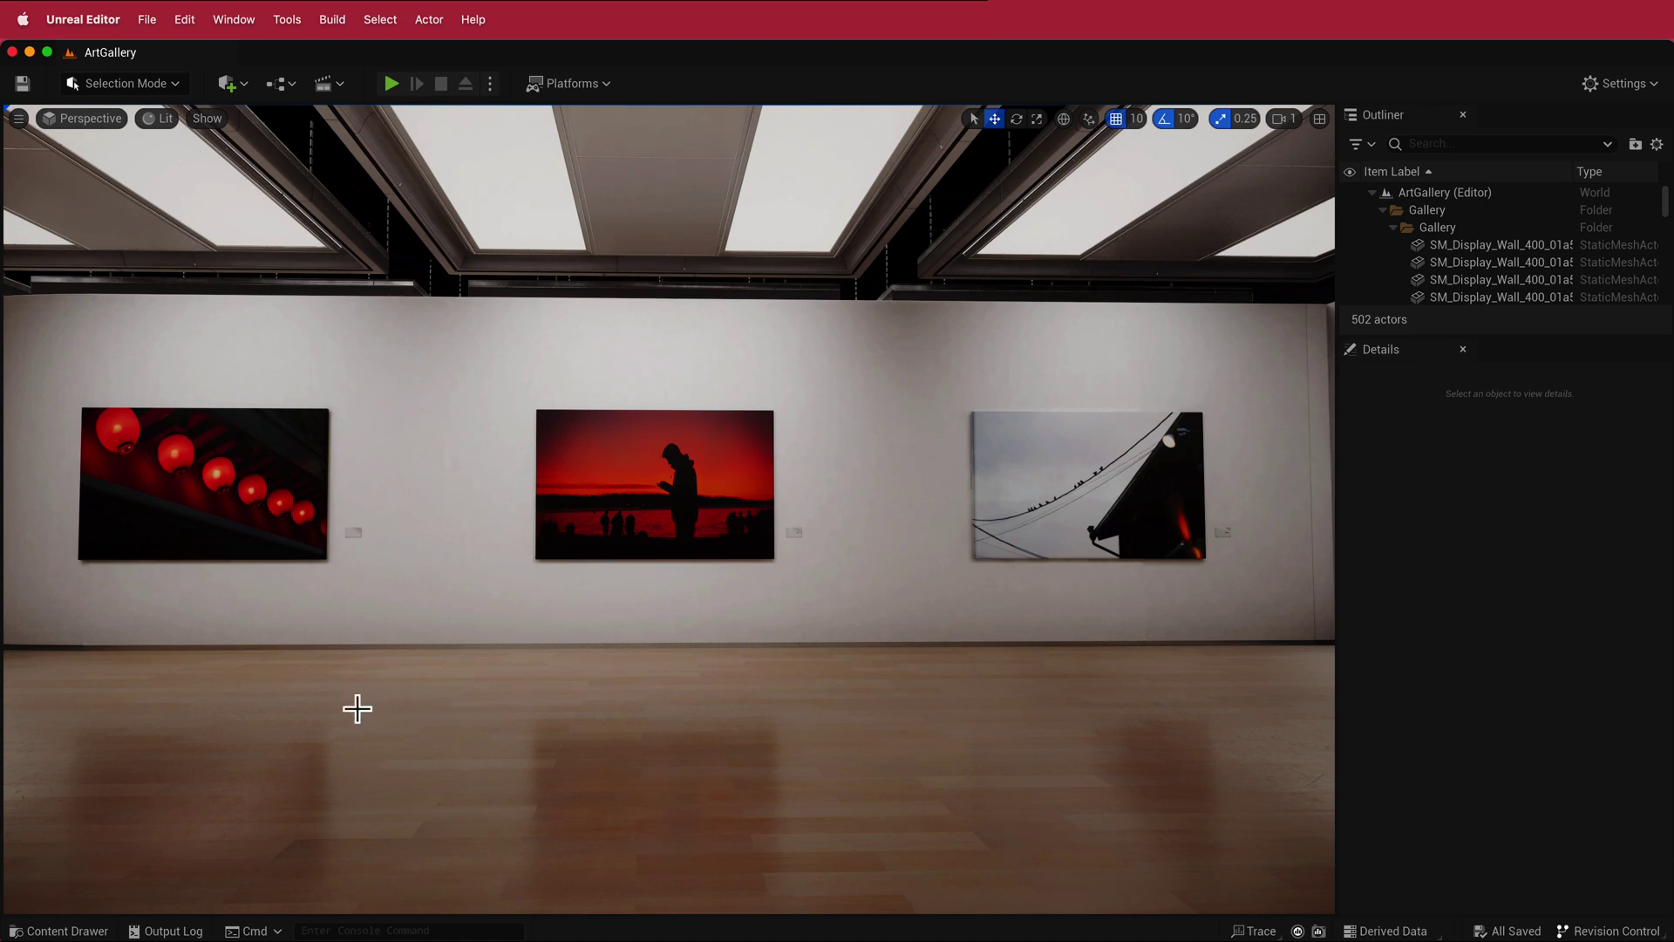
left_click(68, 929)
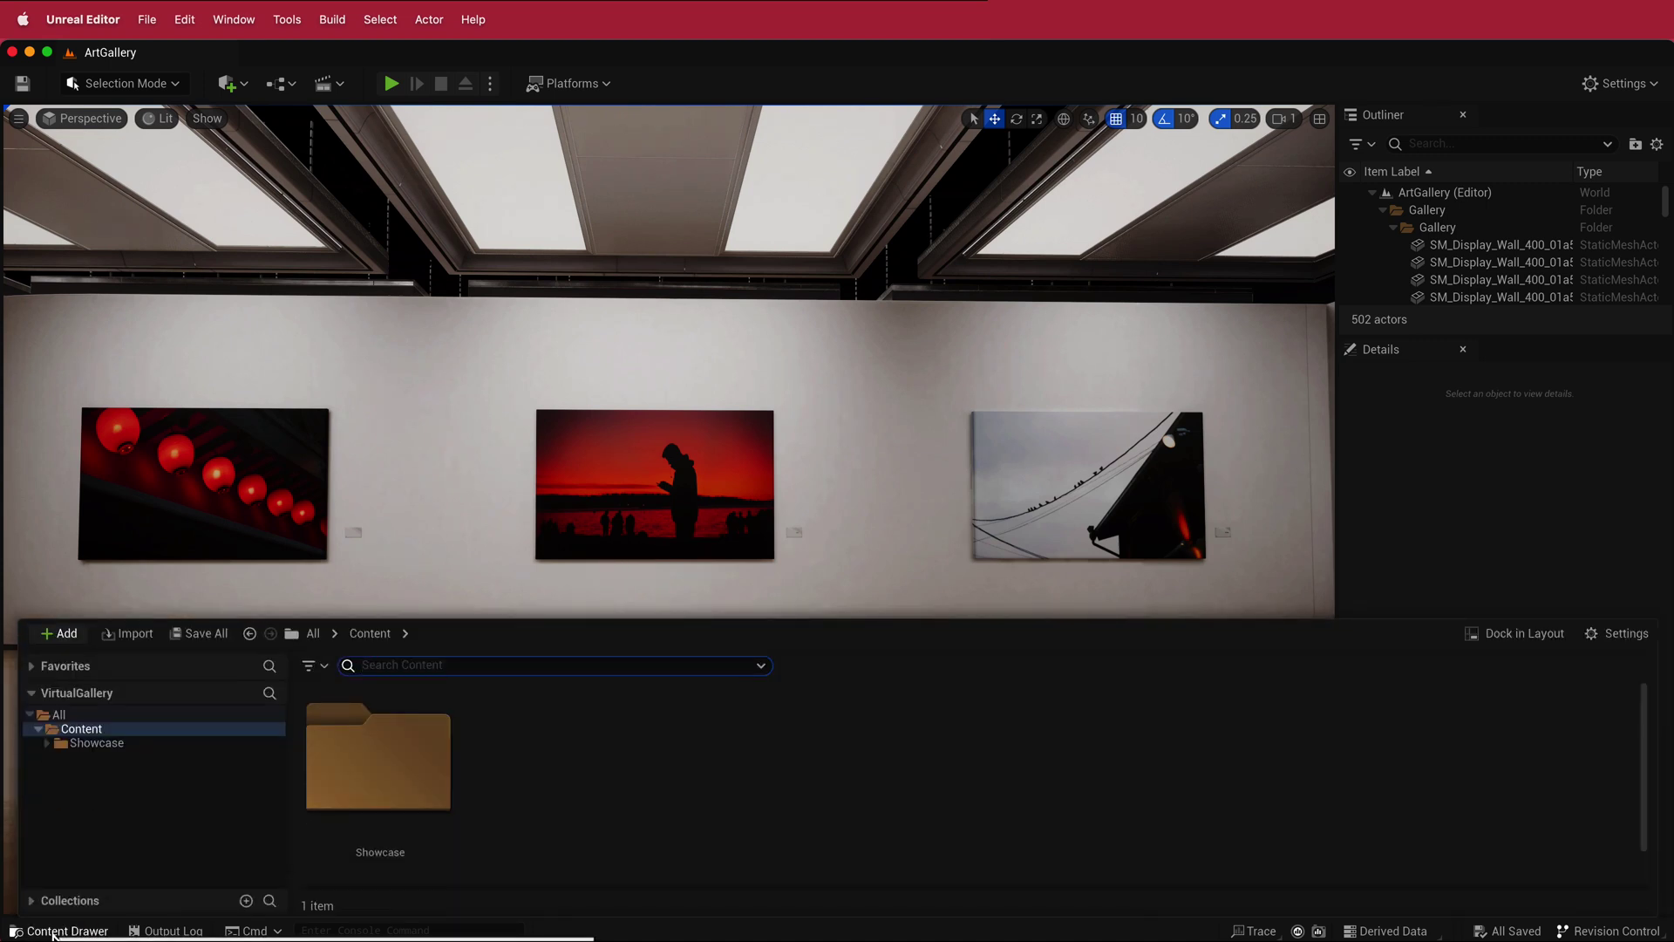
right_click(589, 741)
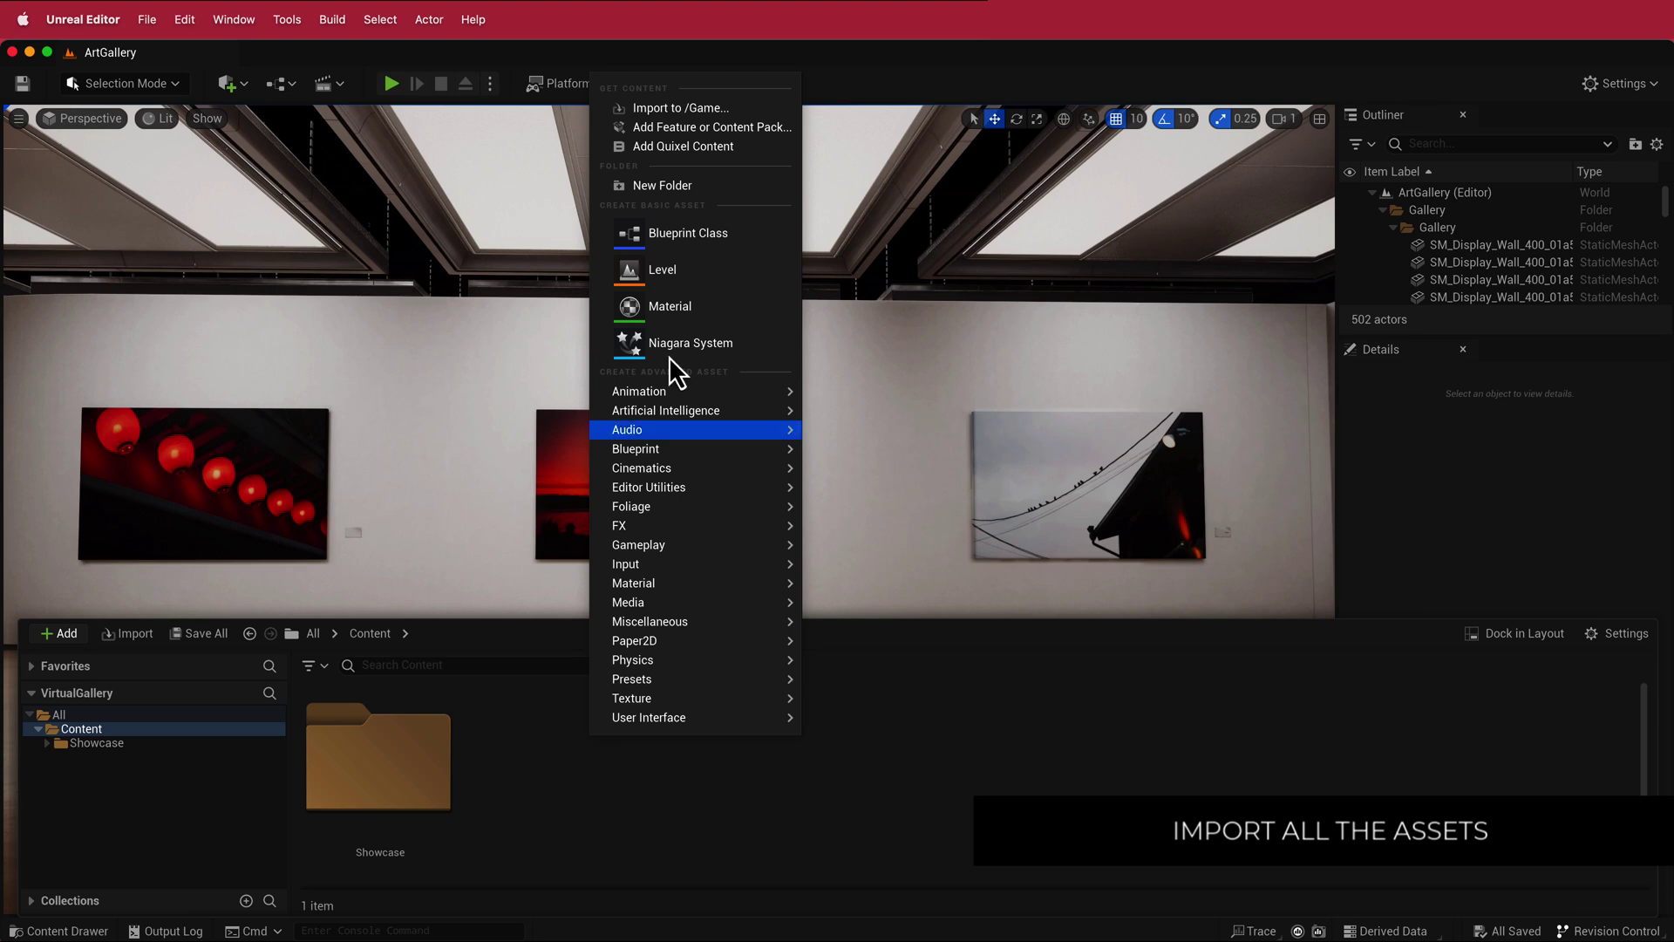
left_click(664, 116)
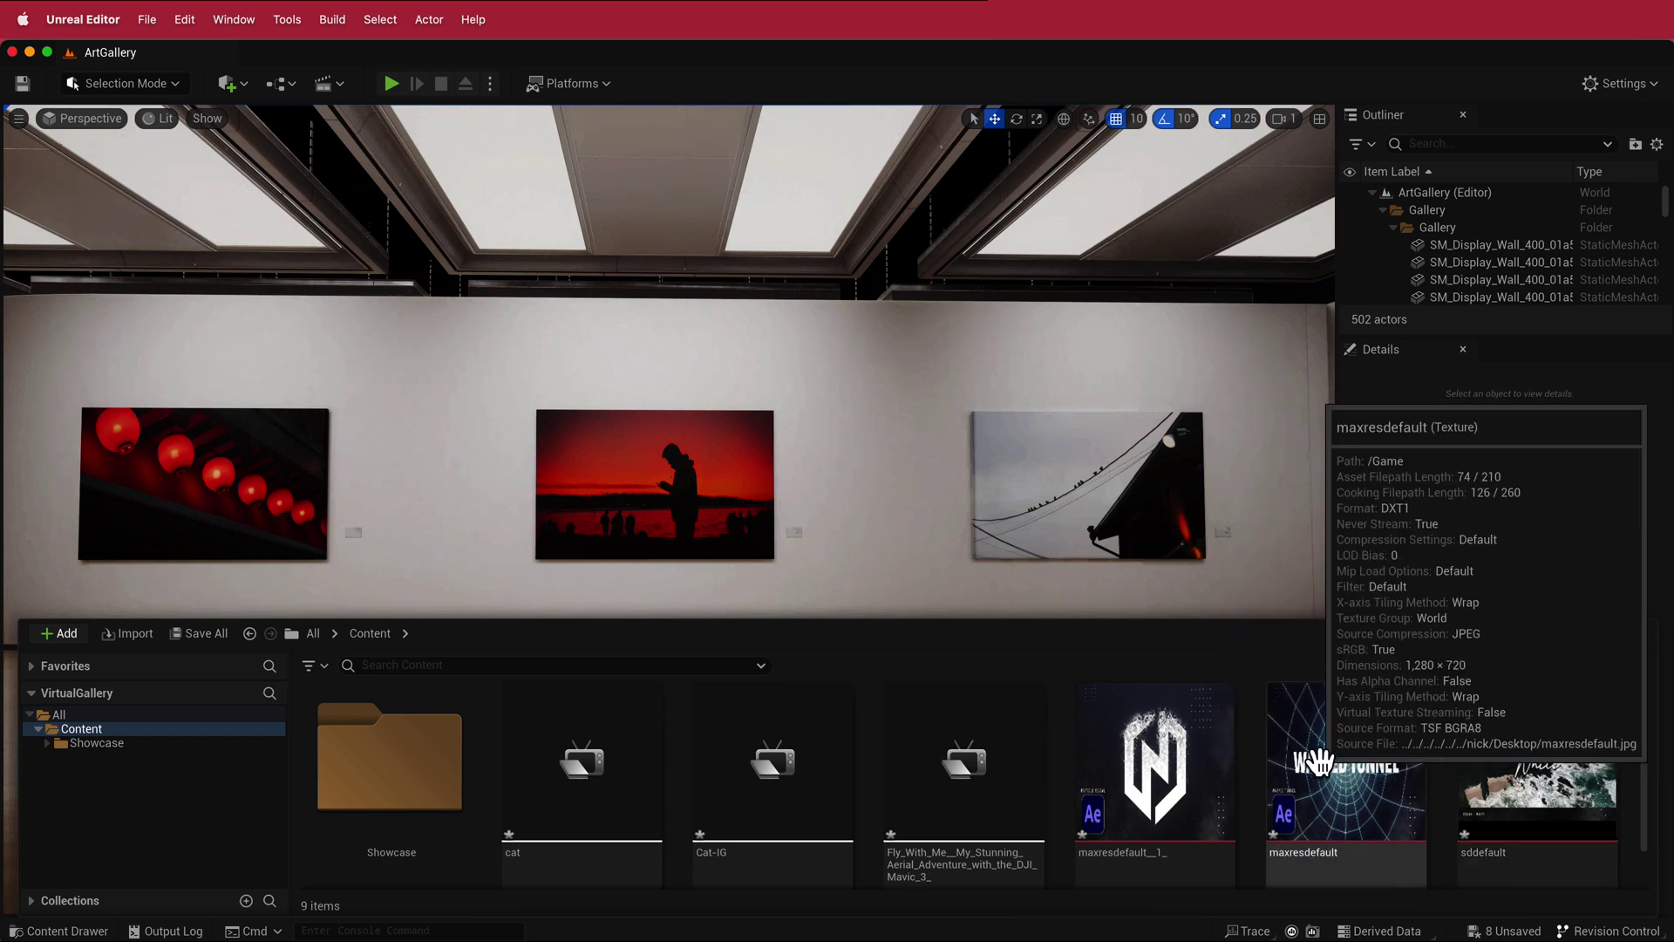
Step: Apply the maxresdefault__1_ image to the middle wall painting, maxresdefault to the left one and sddefault to the right one
mouse_move(1110, 767)
left_mouse_down()
mouse_move(707, 504)
mouse_move(733, 454)
left_mouse_up()
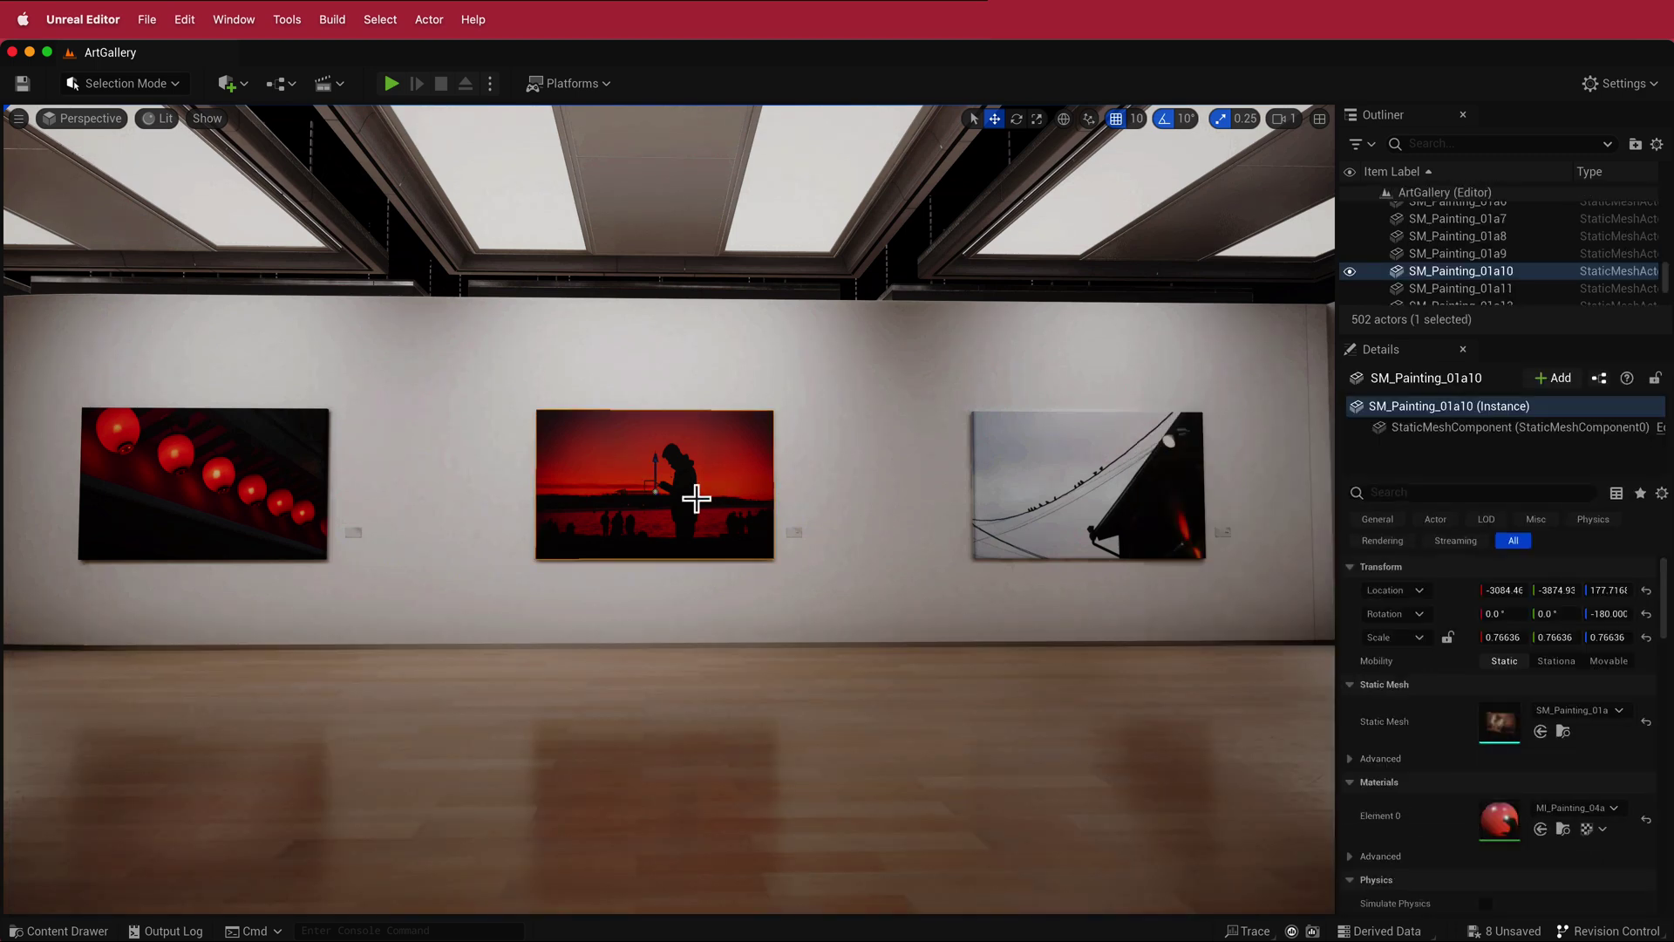
left_click(58, 931)
mouse_move(1225, 722)
left_mouse_down()
mouse_move(845, 598)
mouse_move(710, 486)
mouse_move(707, 457)
left_mouse_up()
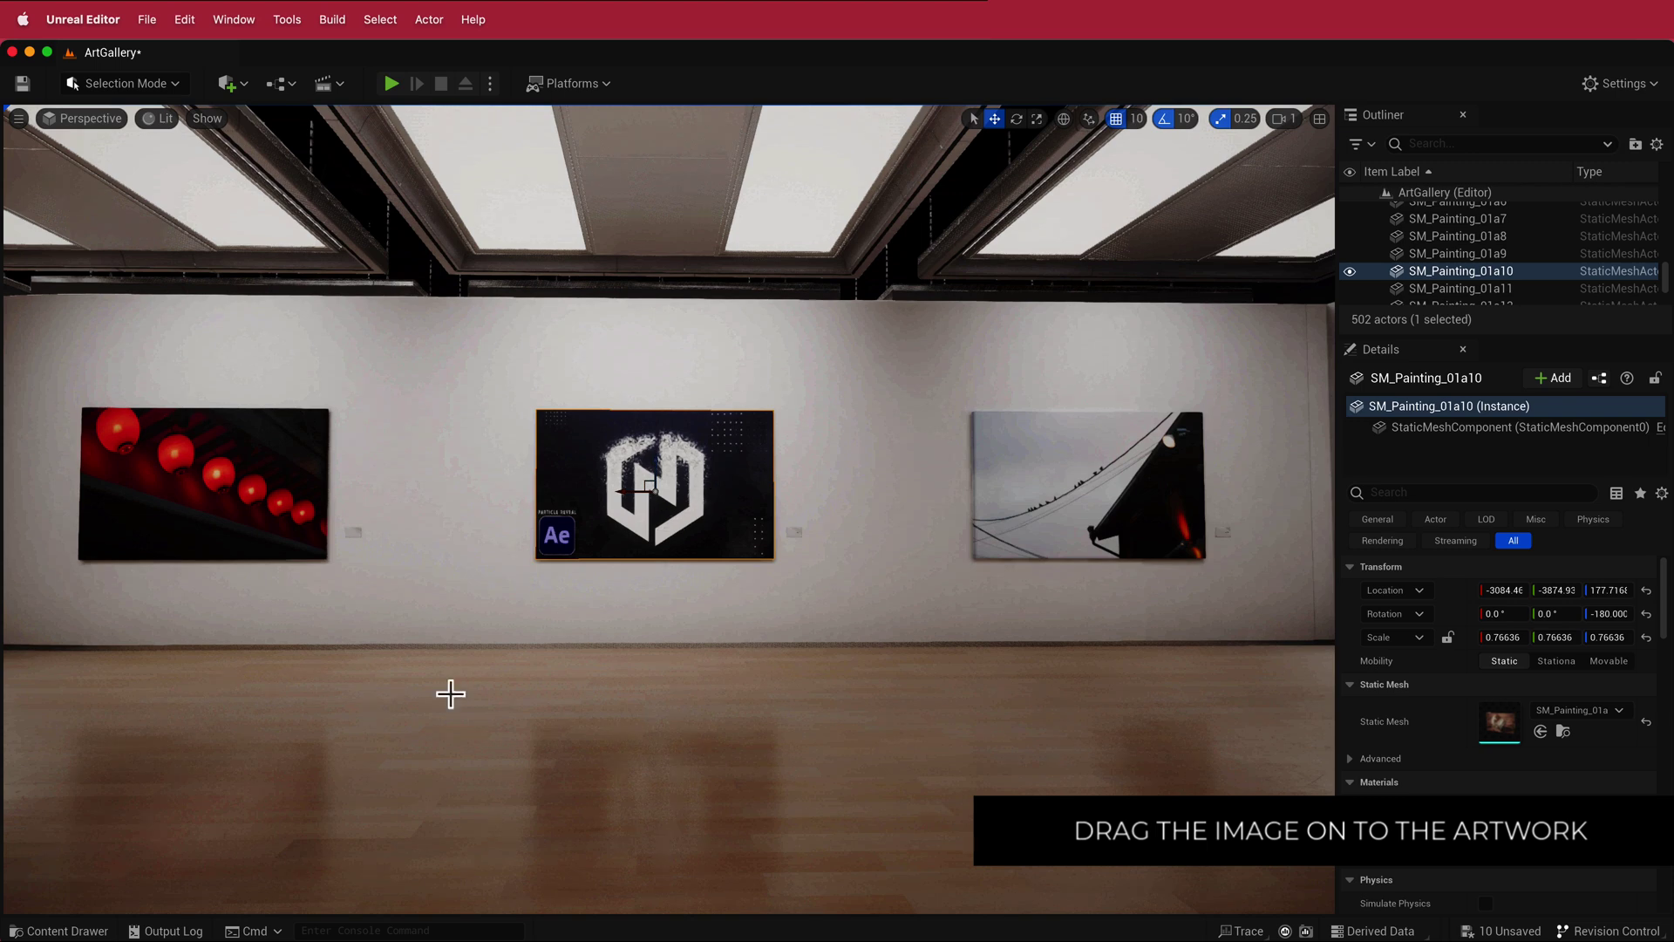
left_click(94, 926)
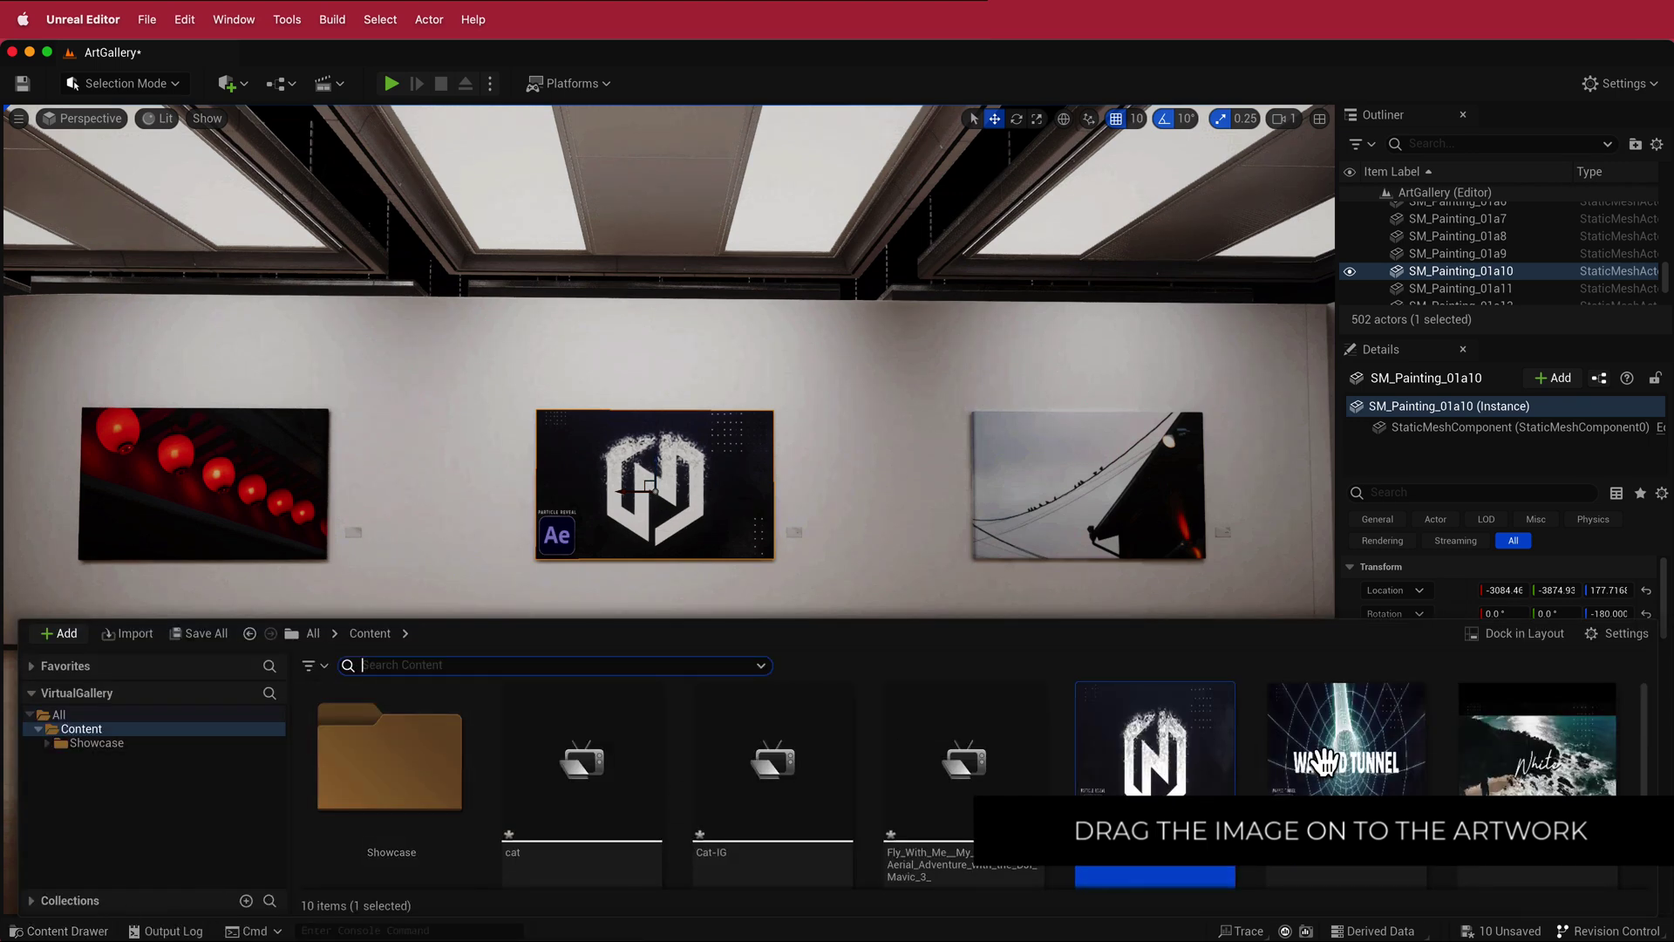
left_click_drag(714, 642, 209, 475)
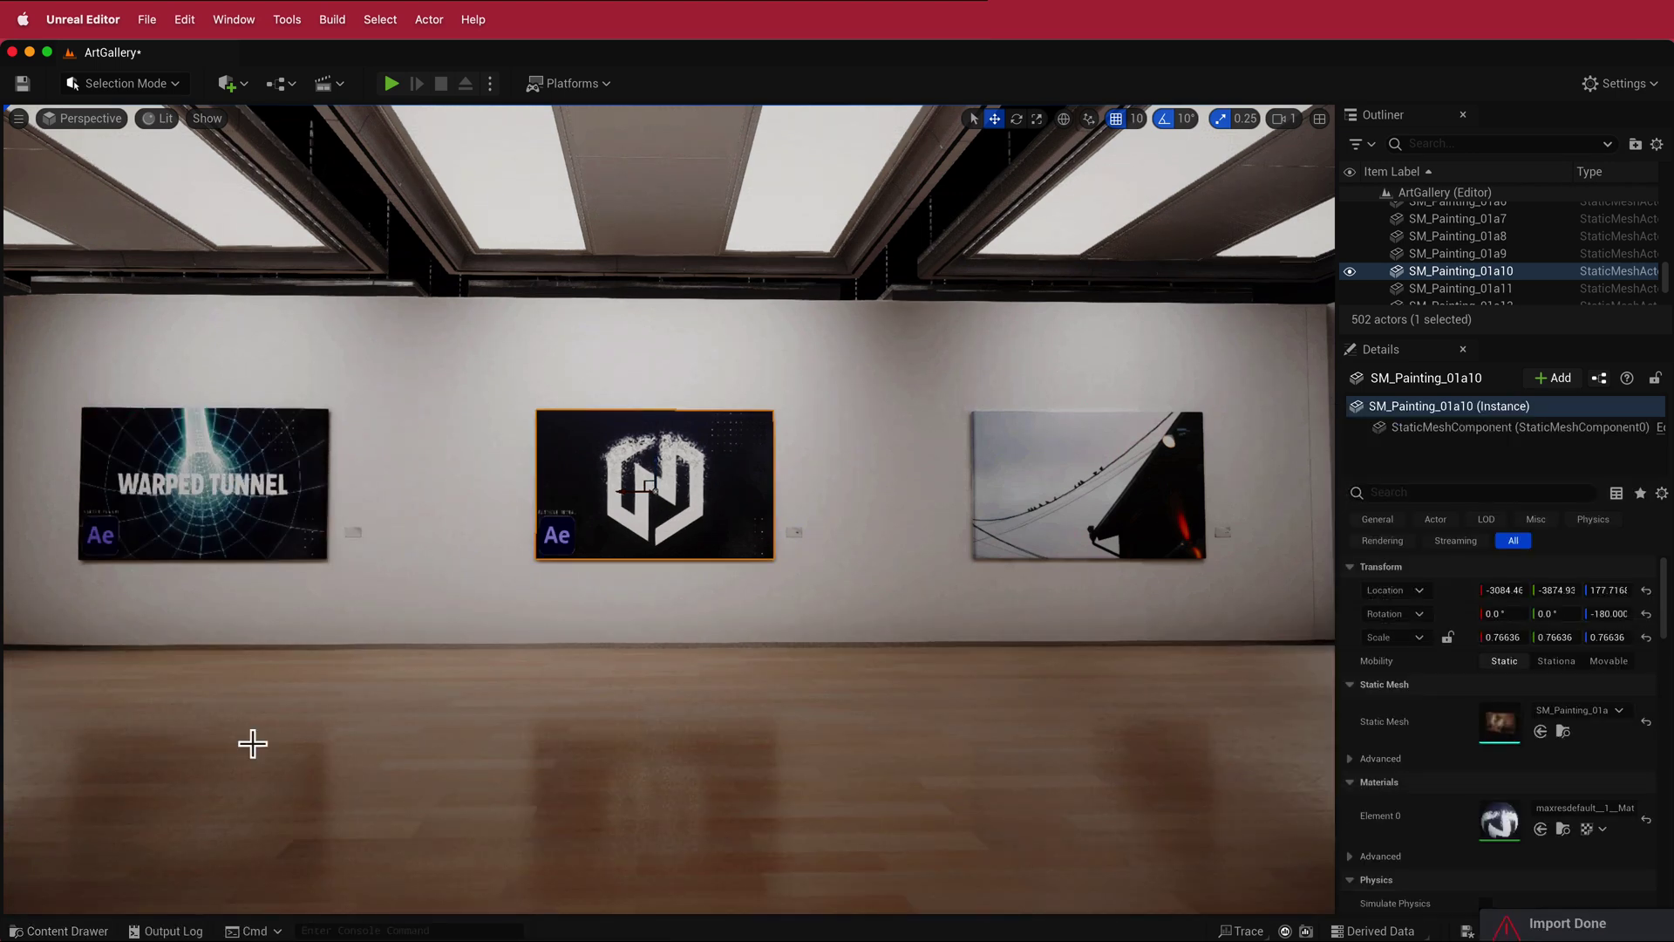
left_click(91, 930)
left_click_drag(1534, 767, 1134, 476)
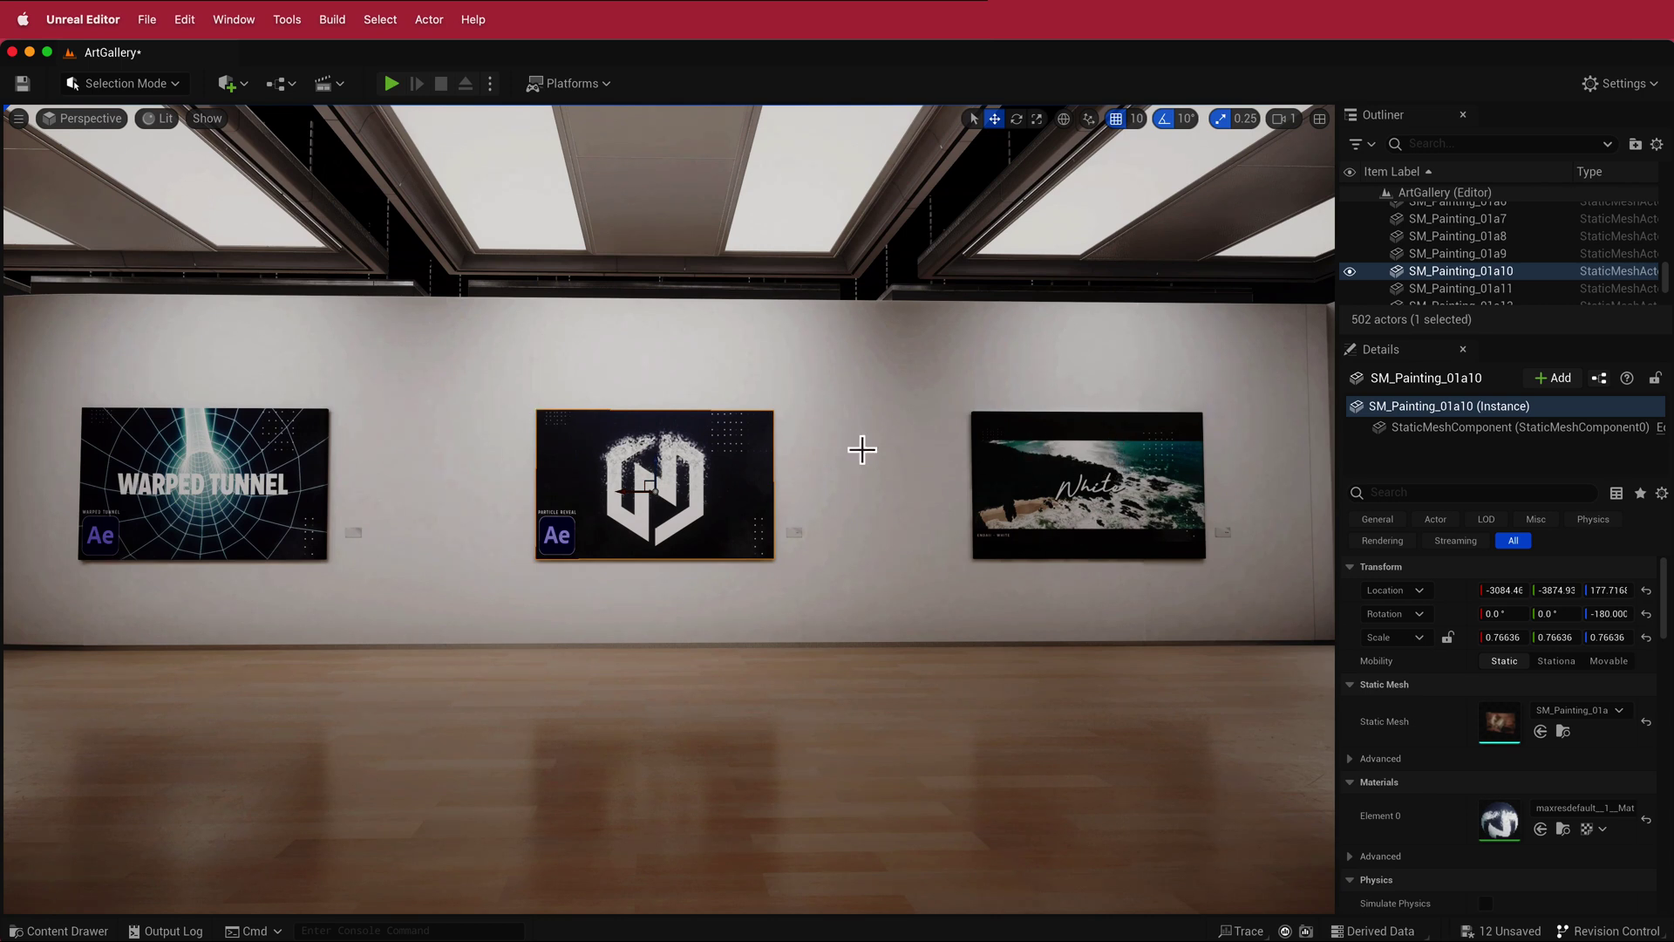
Step: Add a spot light and move it near the ceiling before the middle painting, at about X -3080, Y -4210, Z 340
left_click(234, 88)
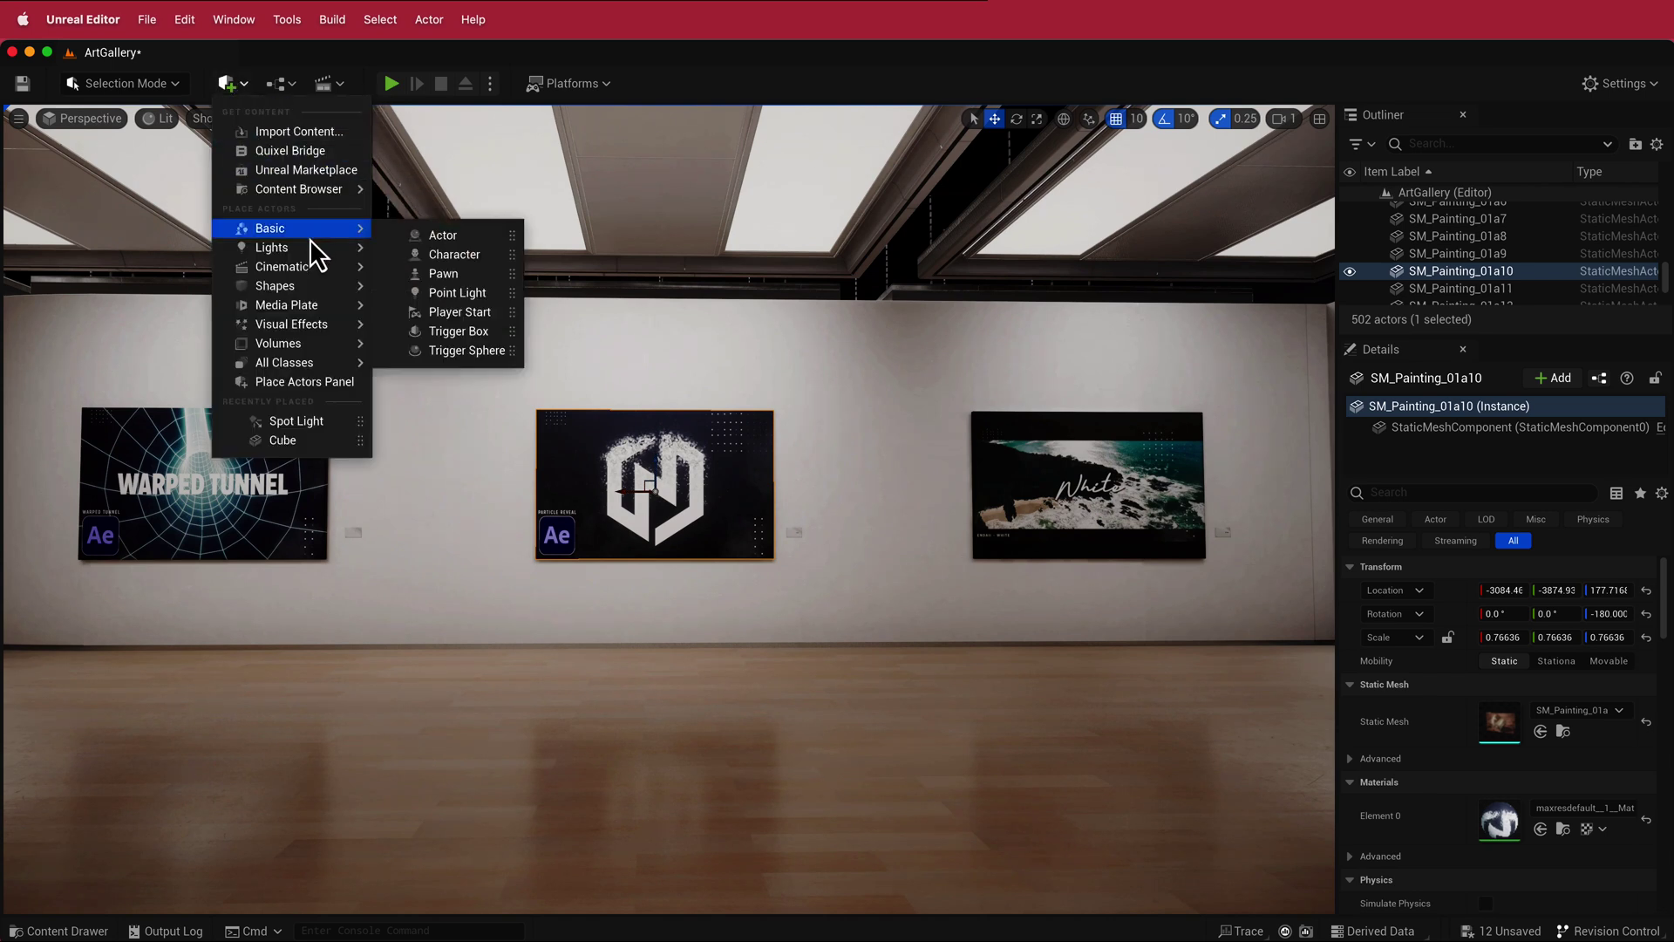
mouse_move(314, 248)
left_click(451, 293)
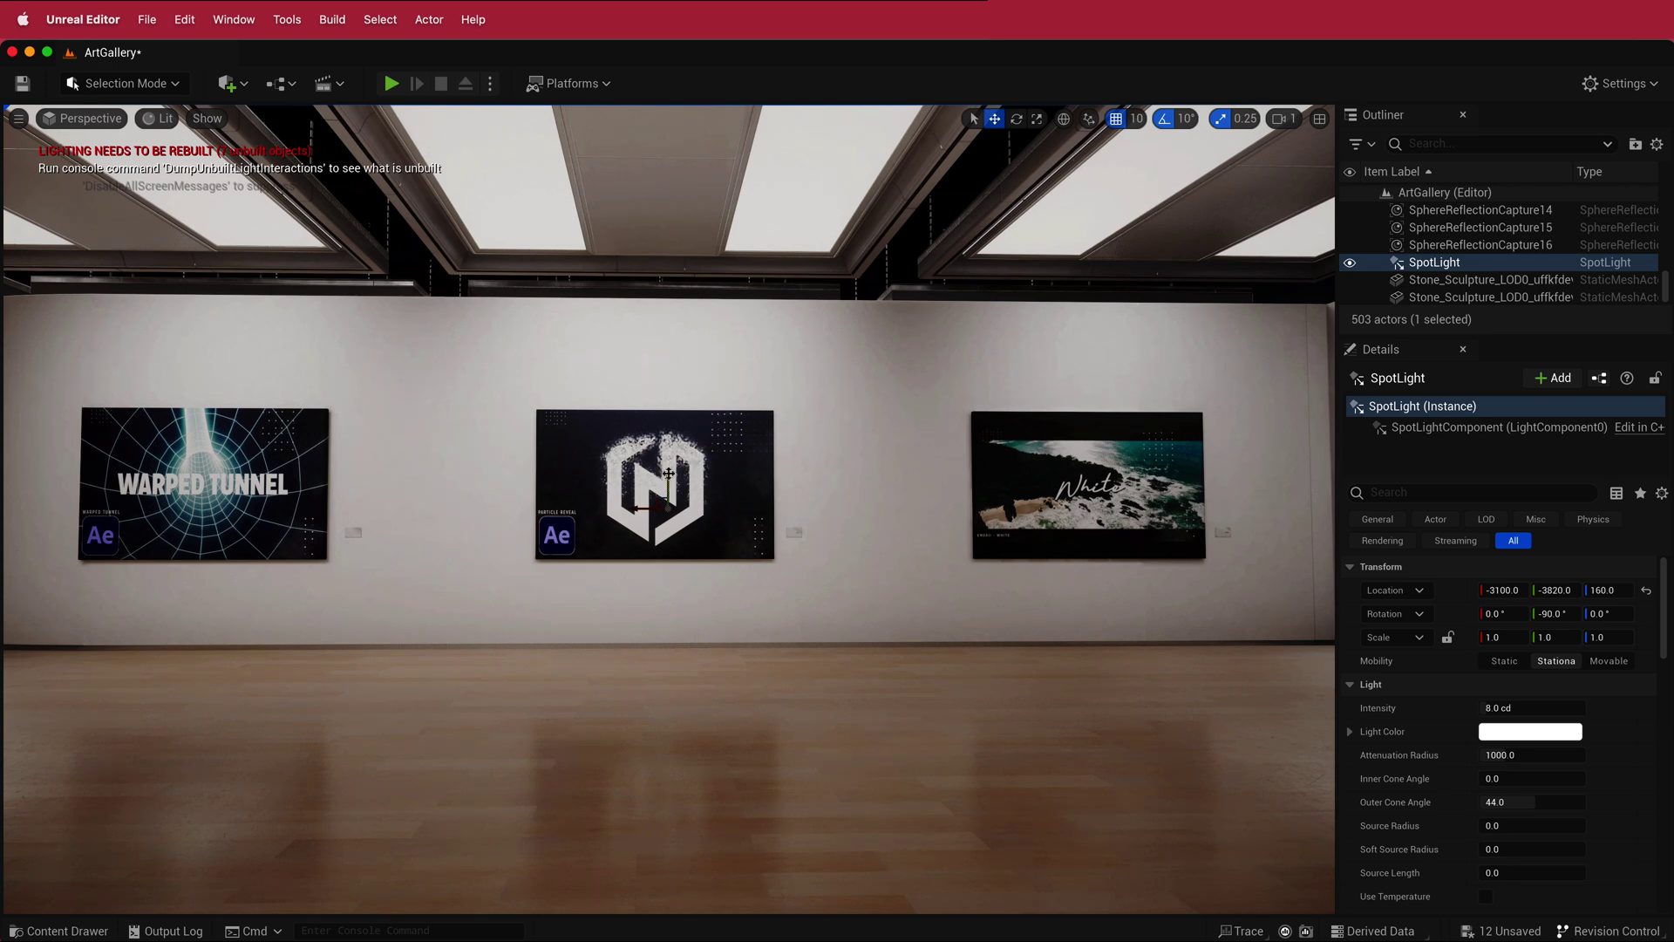
key("g")
left_click_drag(668, 475, 662, 341)
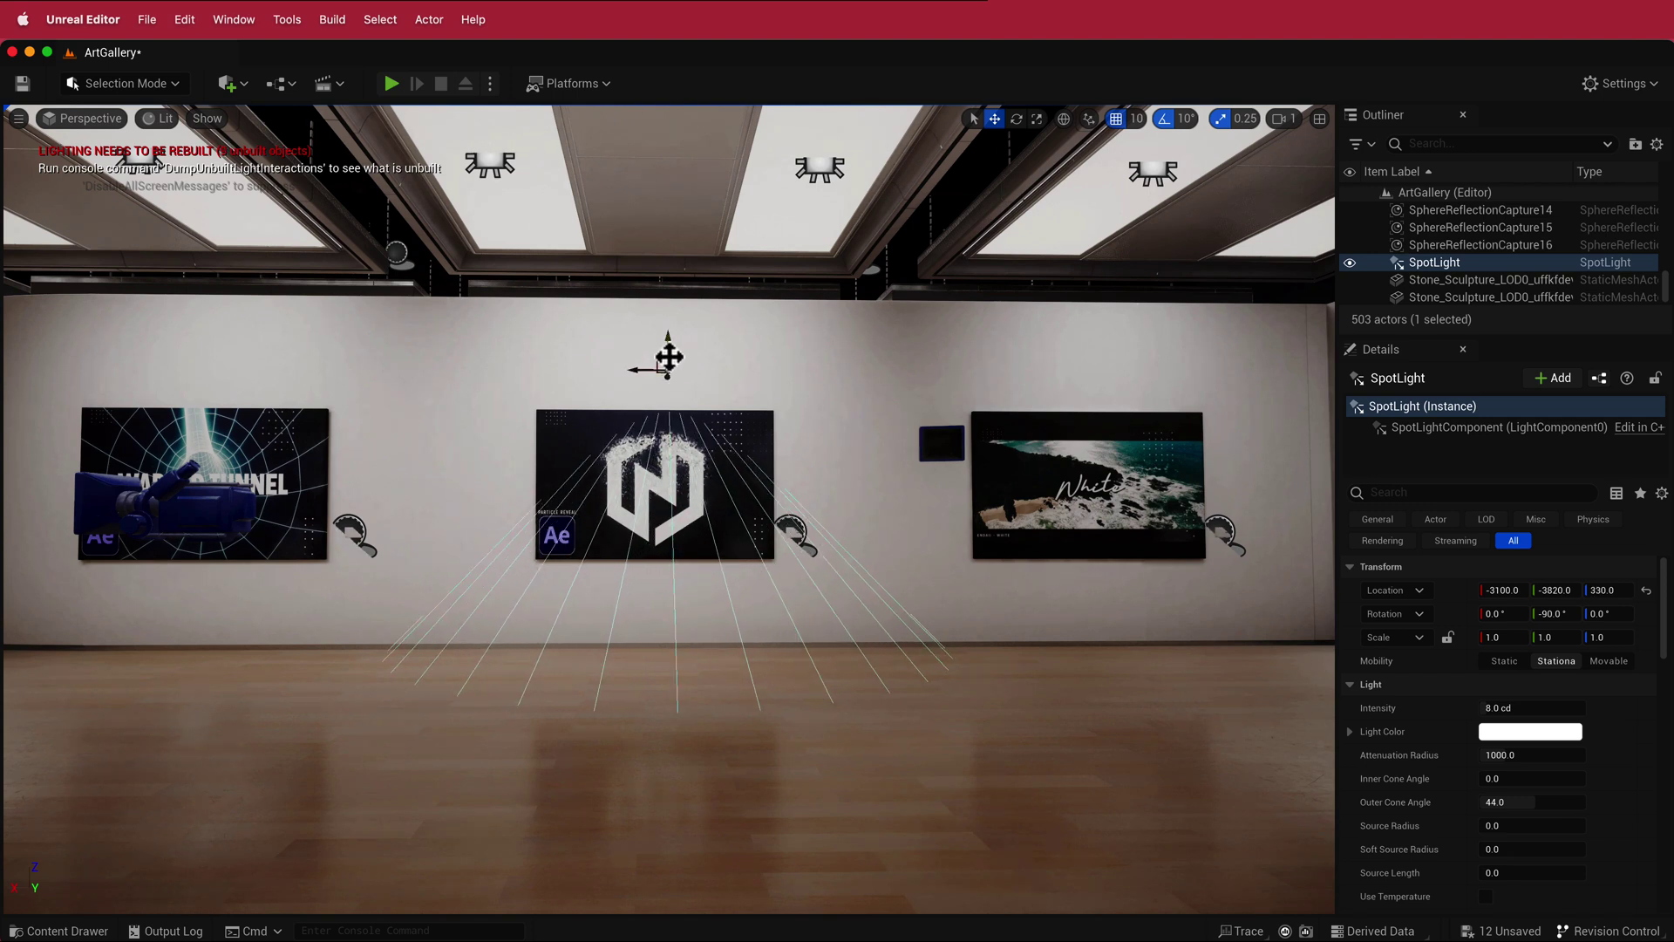
left_click_drag(669, 372, 658, 247)
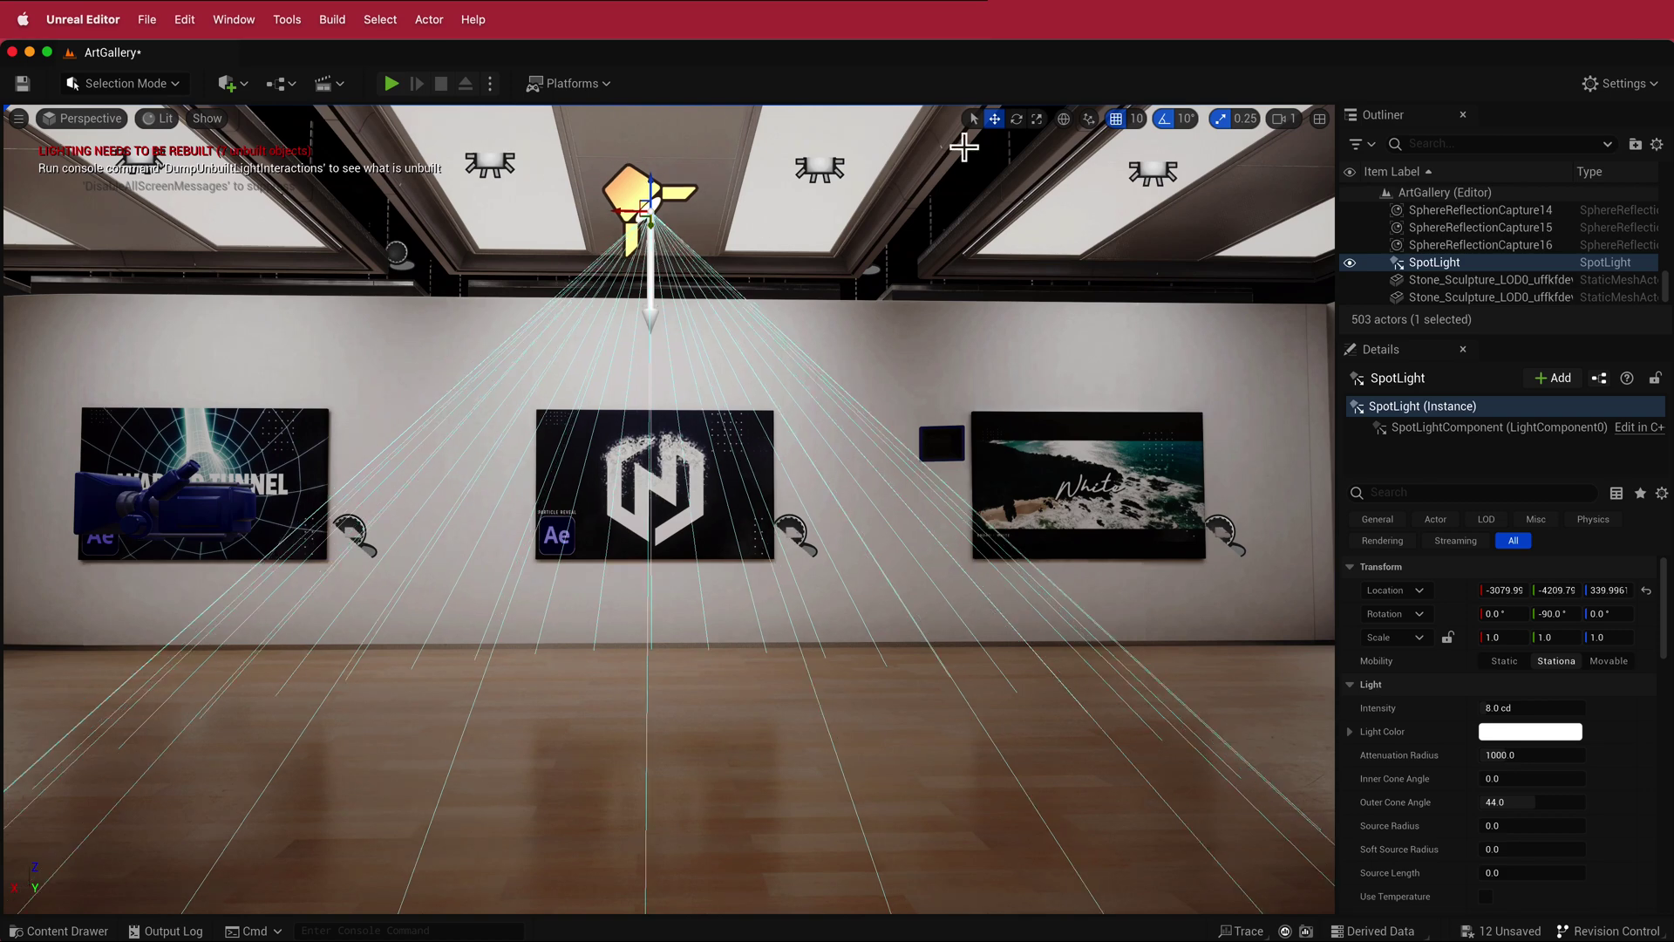
Step: Aim the spot light at the middle painting (rotation -90°, -40°, 90°) with intensity about 28.2 cd and outer cone angle about 32.3
left_click(1016, 119)
left_click_drag(669, 254, 647, 223)
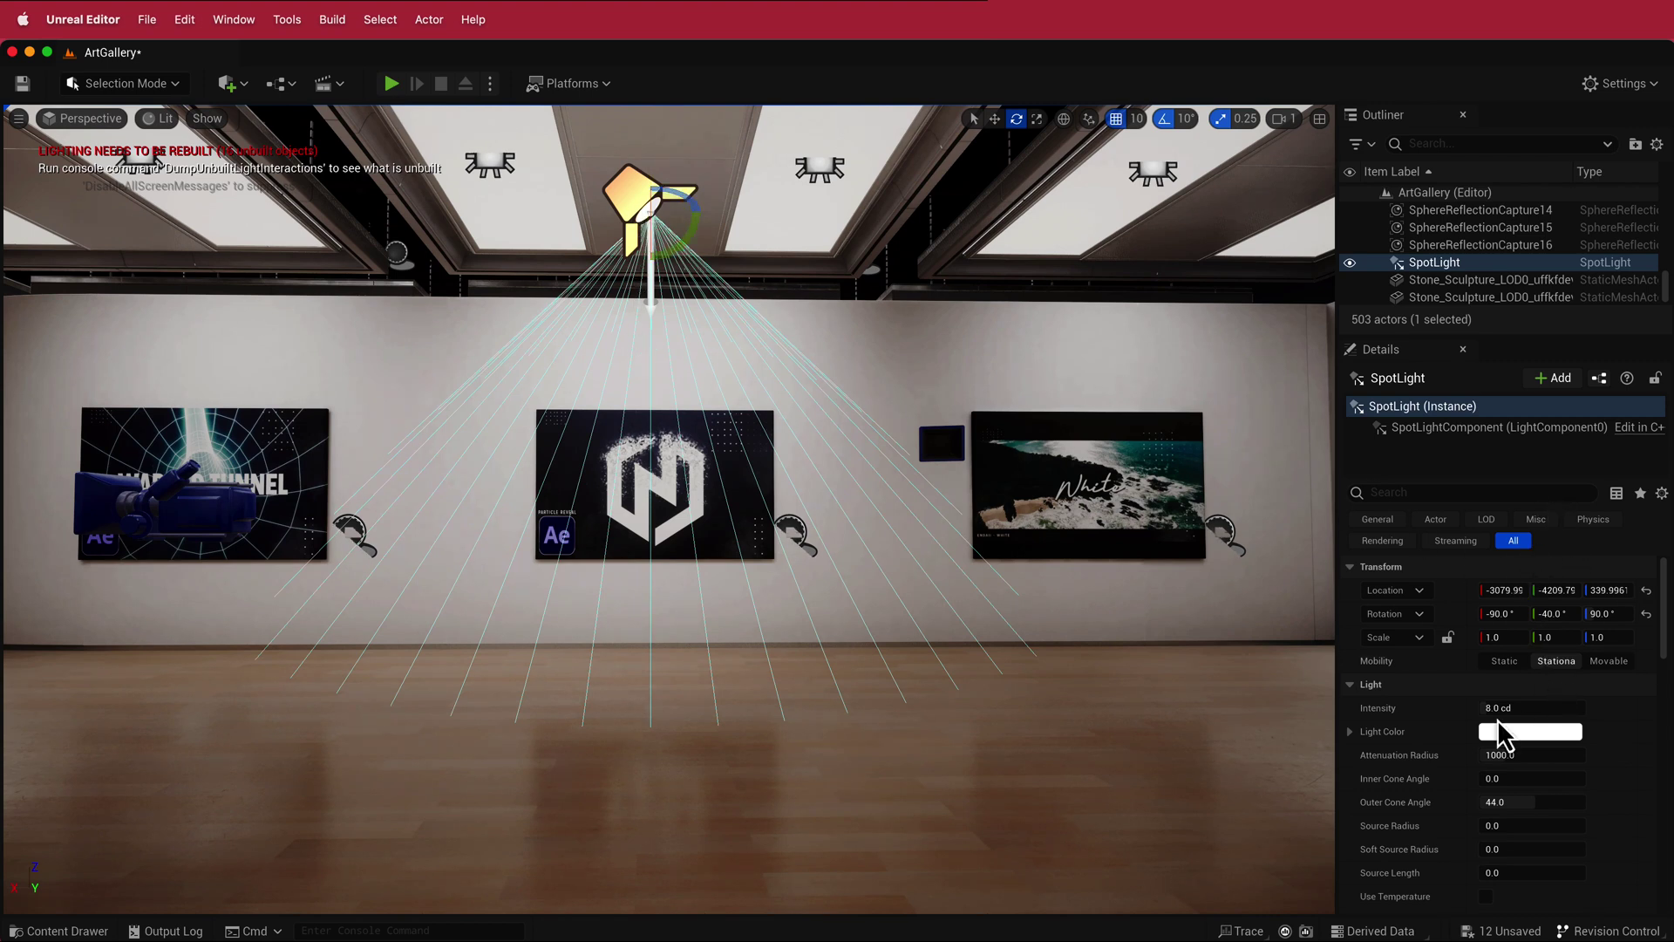
mouse_move(1488, 710)
left_mouse_down()
mouse_move(1549, 708)
mouse_move(1508, 708)
mouse_move(1513, 735)
left_mouse_up()
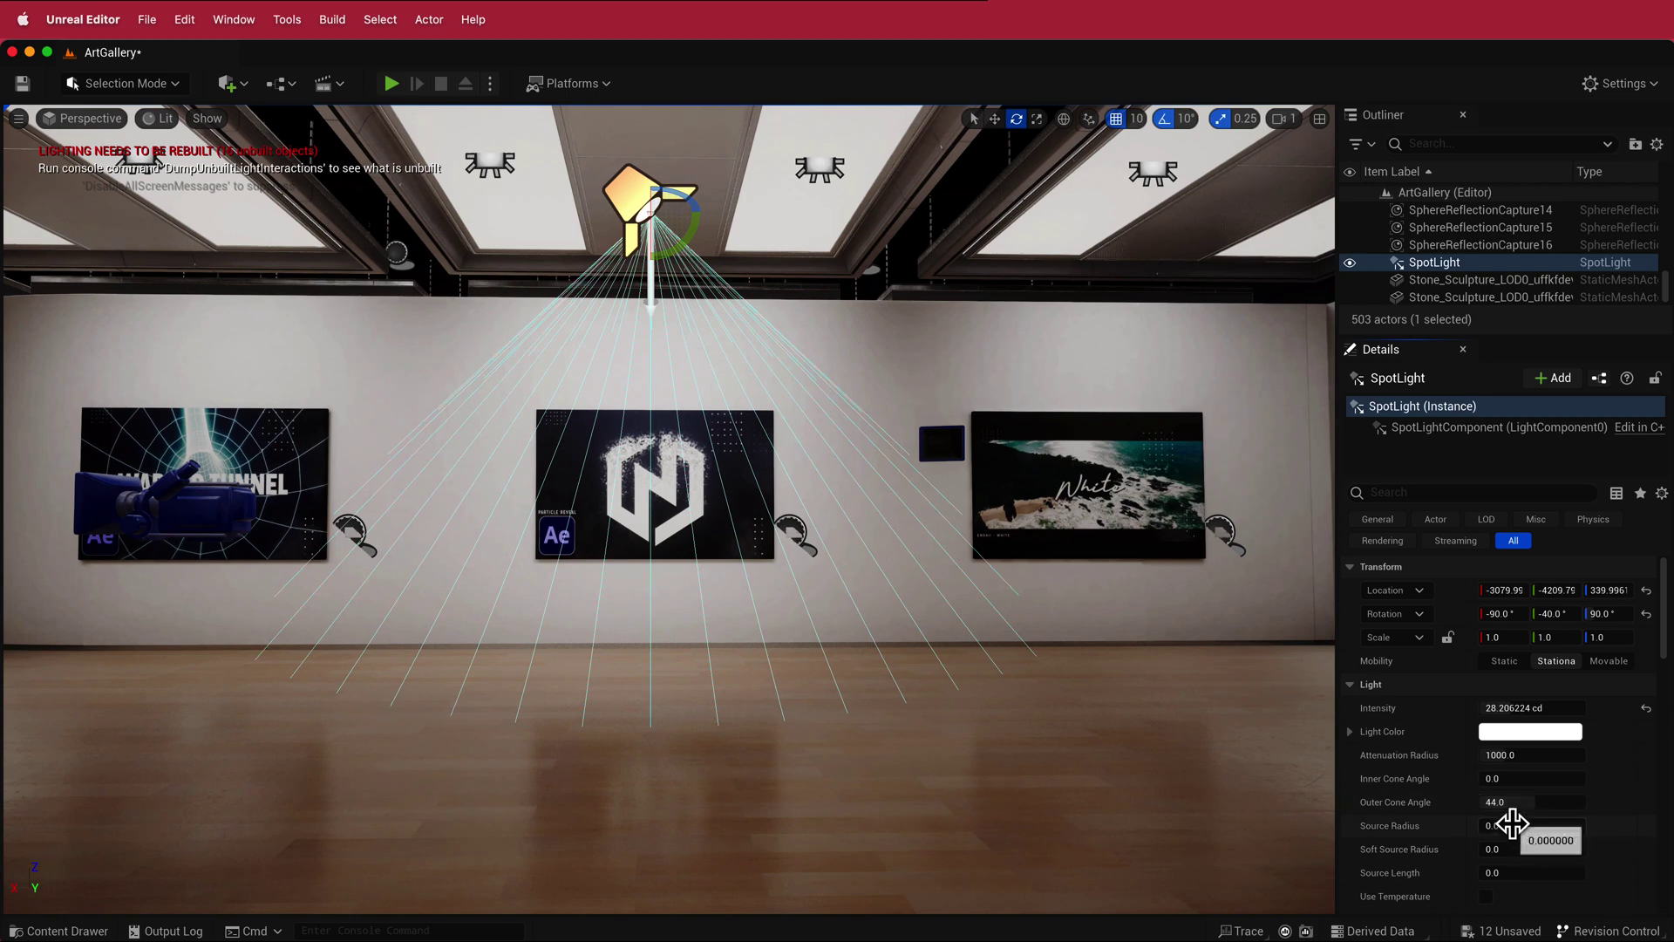
mouse_move(1526, 807)
left_mouse_down()
mouse_move(1498, 802)
mouse_move(1521, 803)
left_mouse_up()
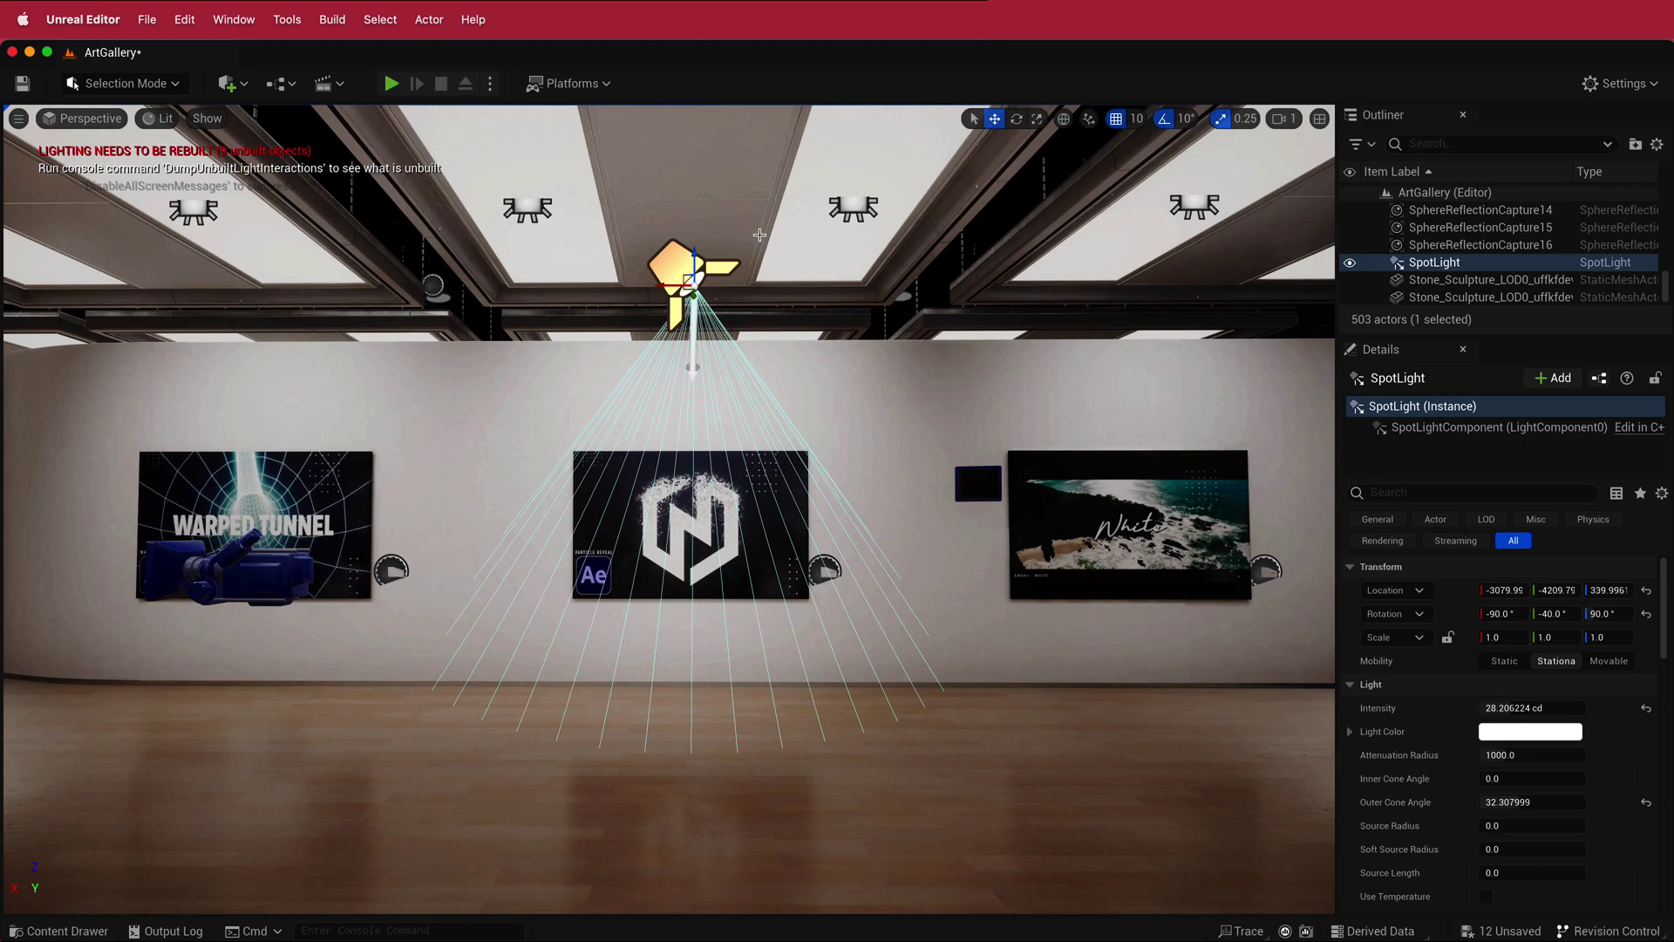
Step: Duplicate the spot light to each side for the outer paintings, at about X -2650 and X -3510
left_click_drag(667, 286, 44, 280, "alt")
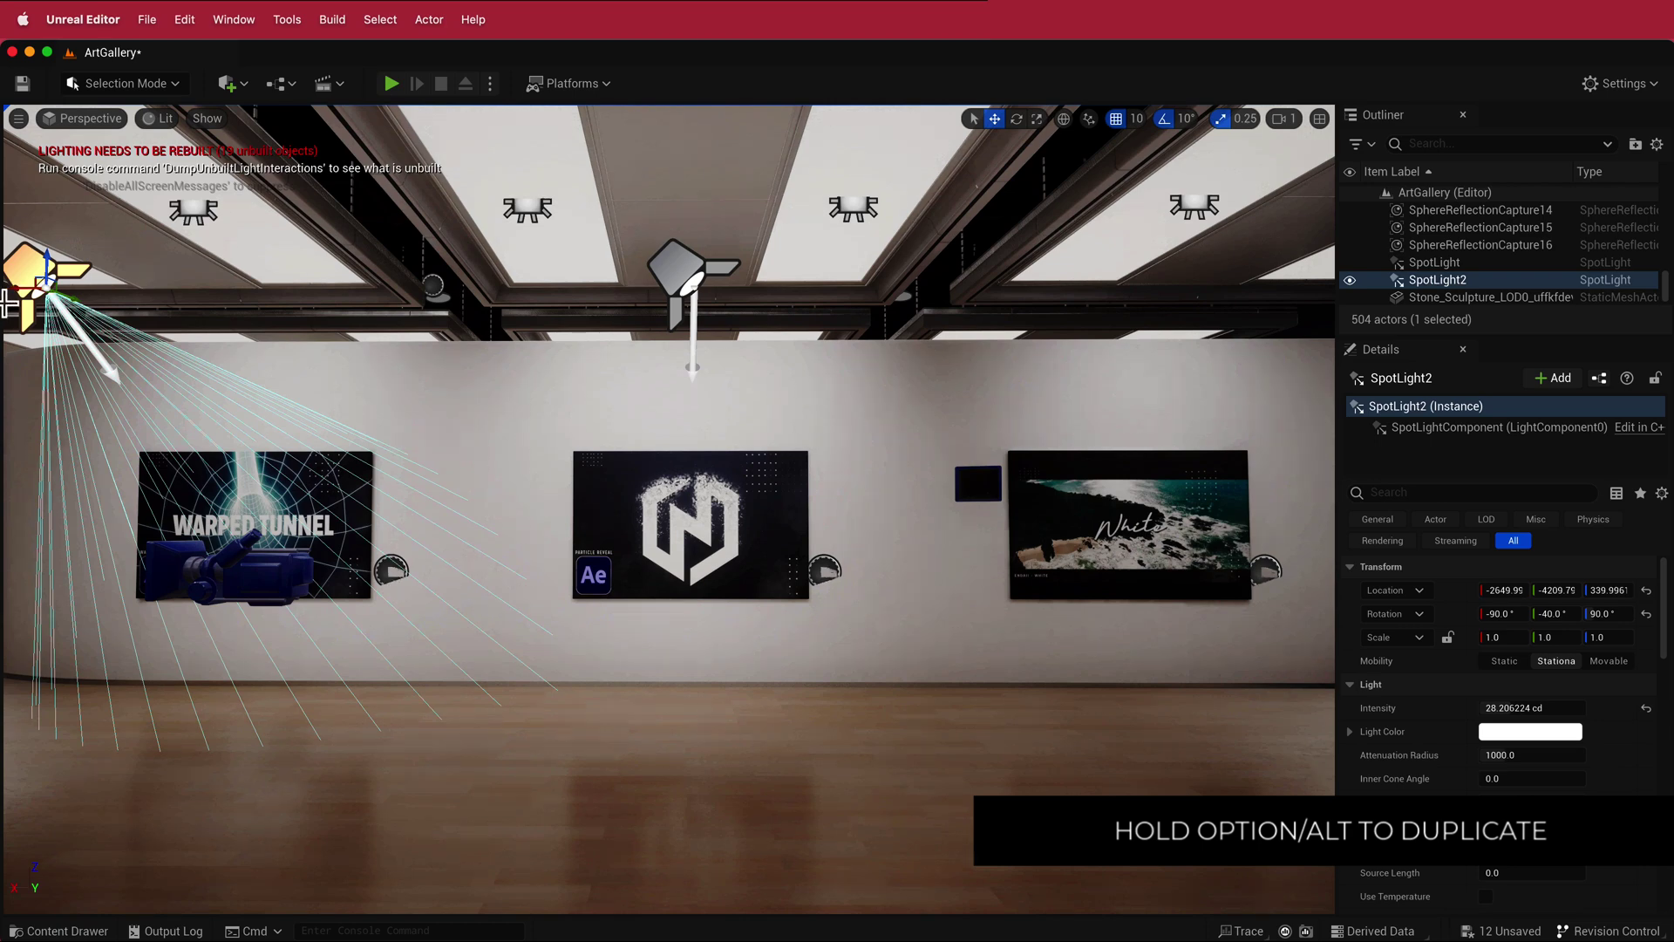
left_click(694, 292)
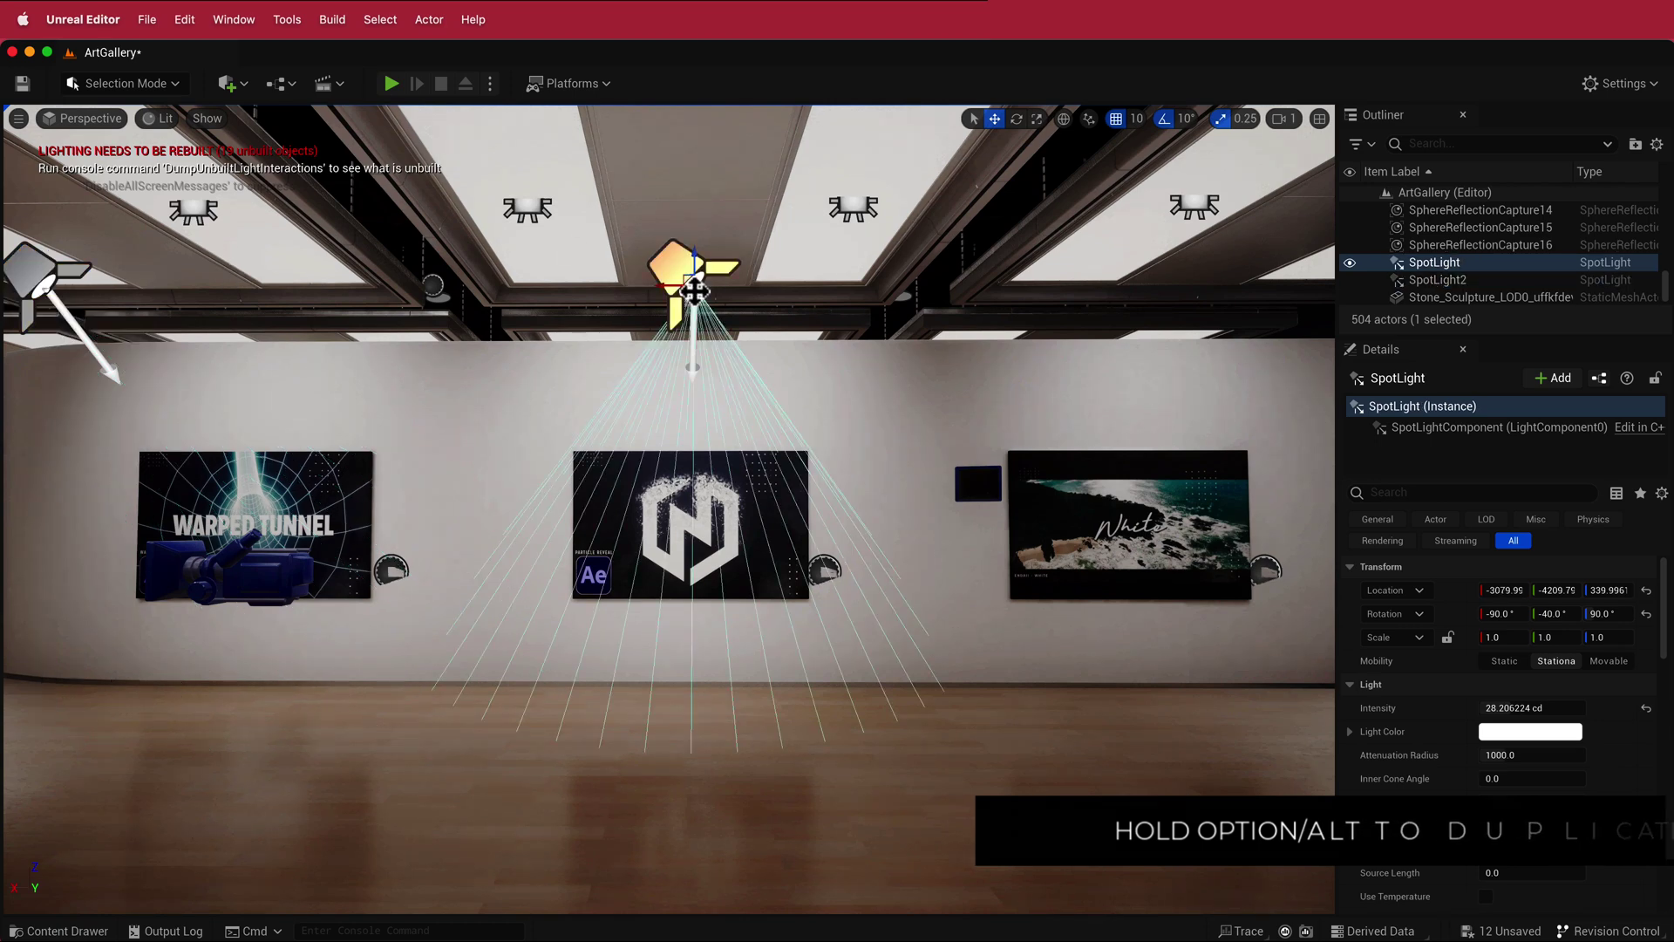
left_click_drag(693, 288, 1327, 281, "alt")
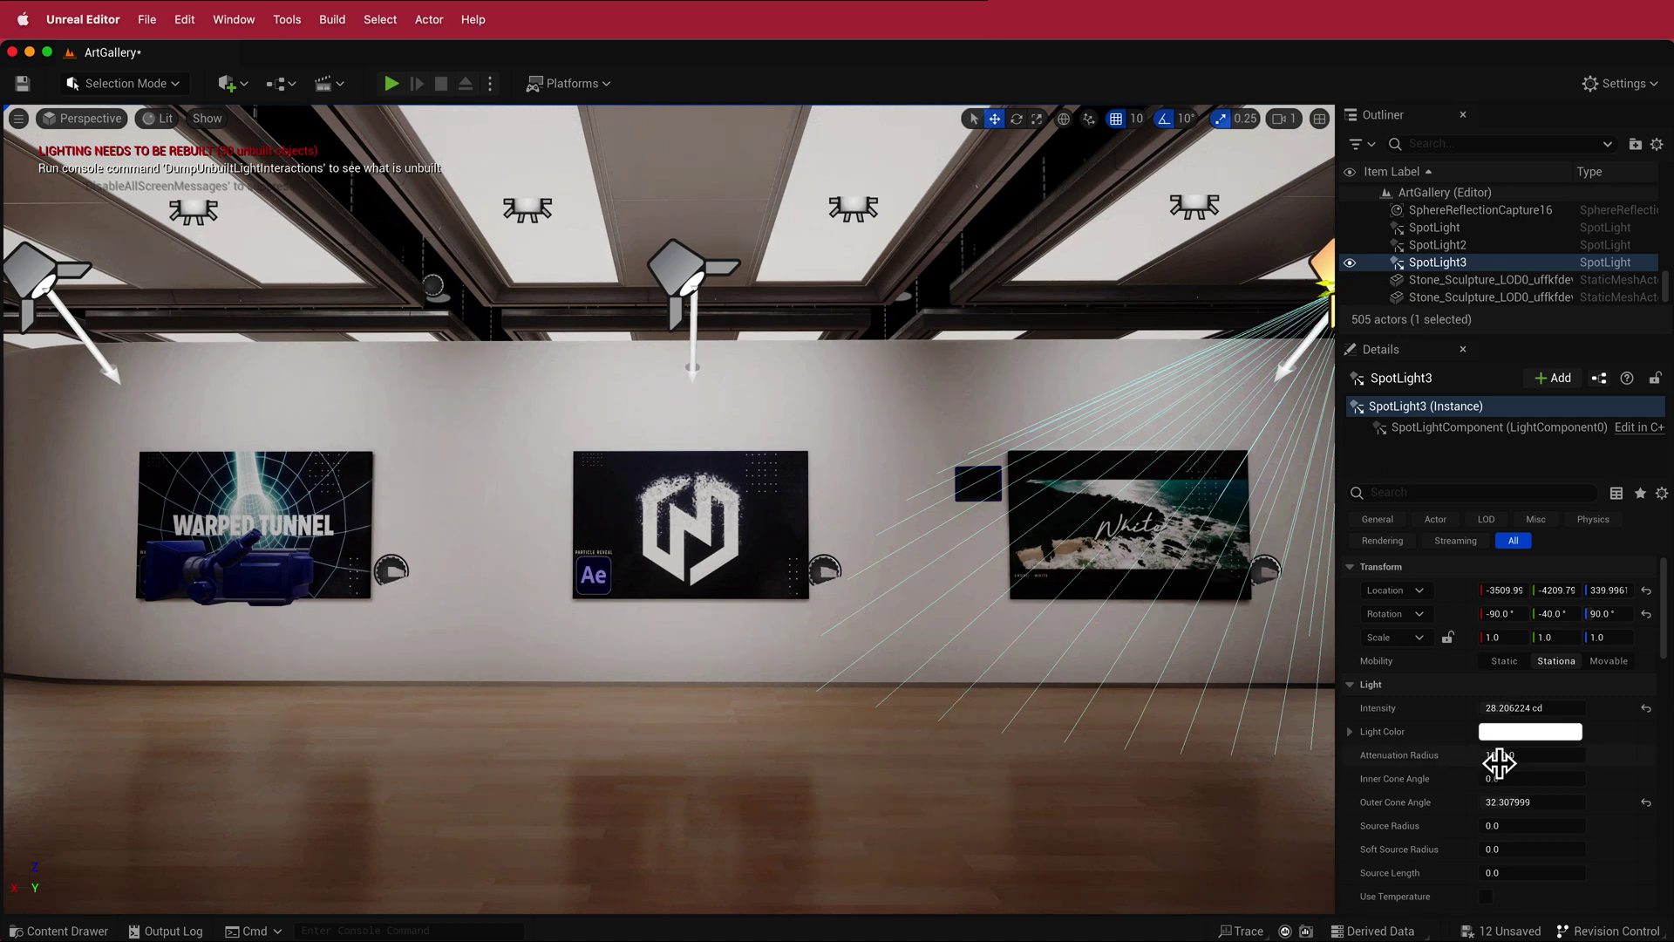
Step: Set the right-hand spot light's intensity to about 63.5 cd and hide the viewport's editor icons
left_click_drag(1510, 708, 1560, 708)
left_click_drag(1547, 708, 1544, 708)
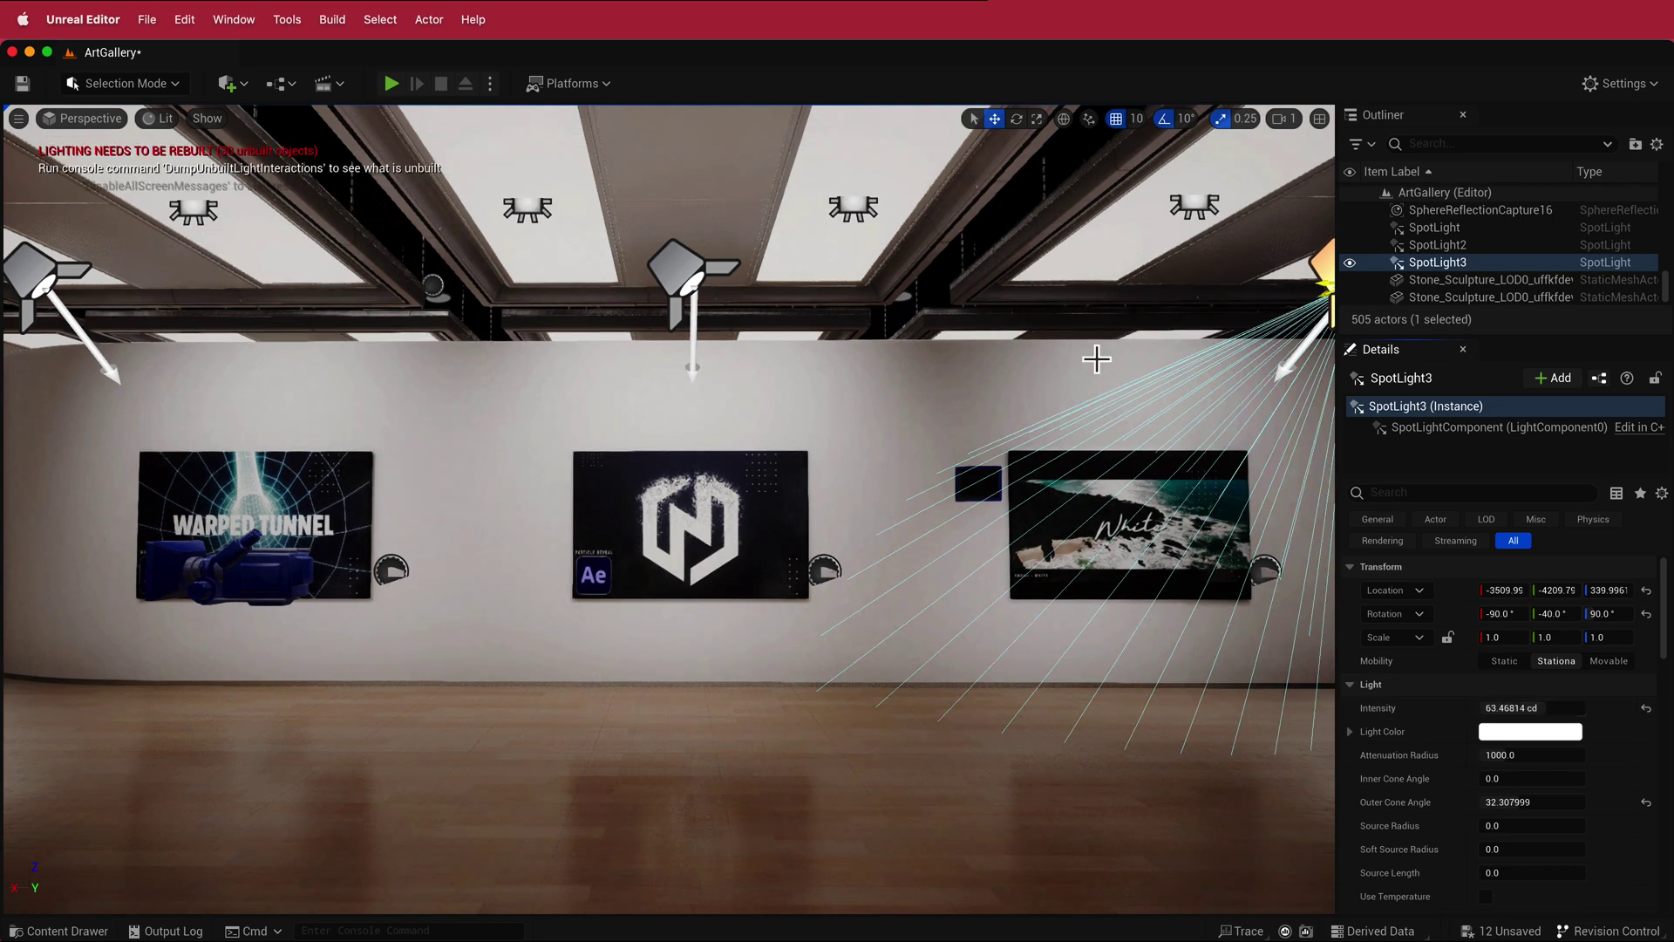
left_click(1016, 119)
scroll(866, 430, "down", 6)
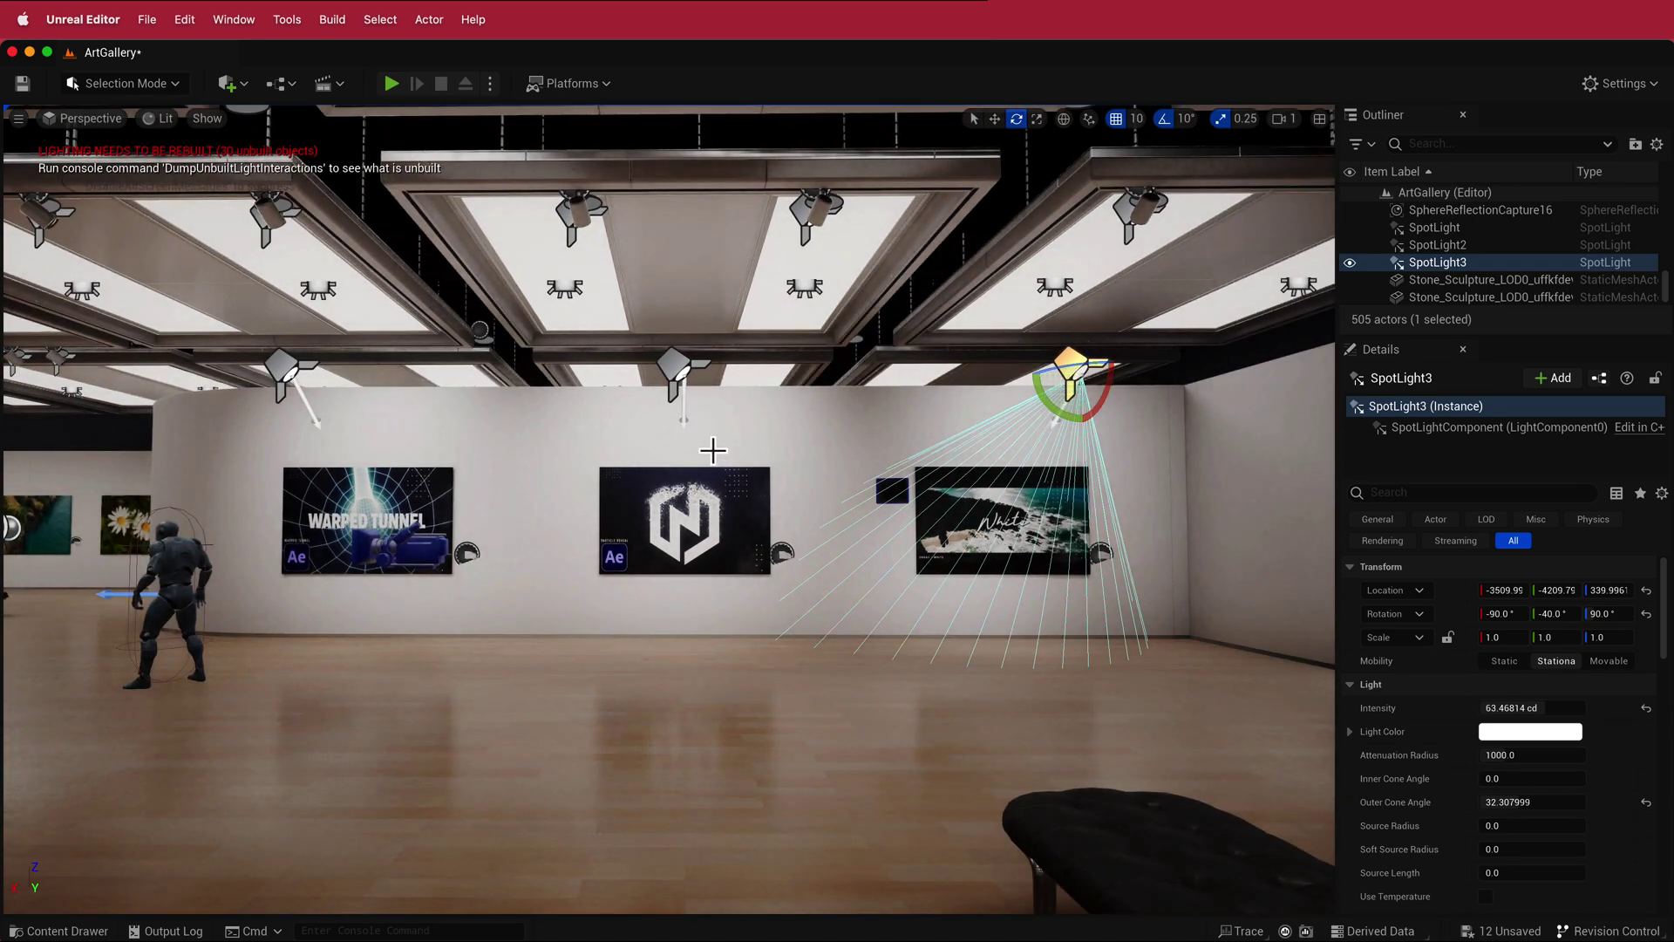
key("g")
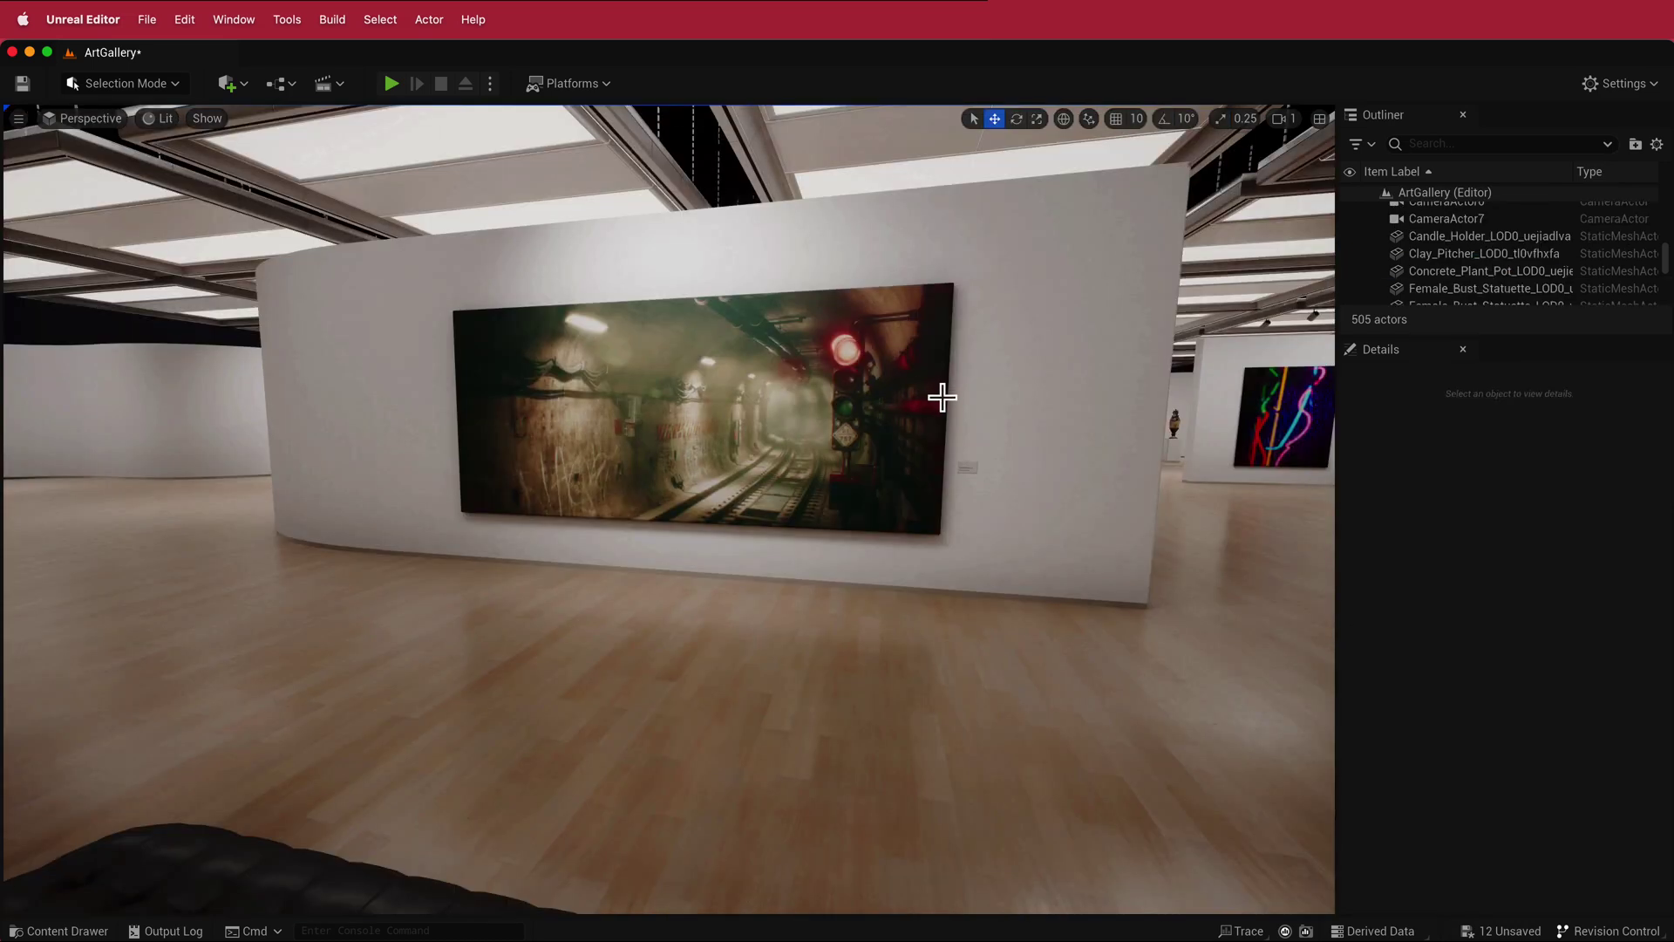
Step: Place the cat media source on the large subway tunnel painting as a media plate
key("a")
key("d")
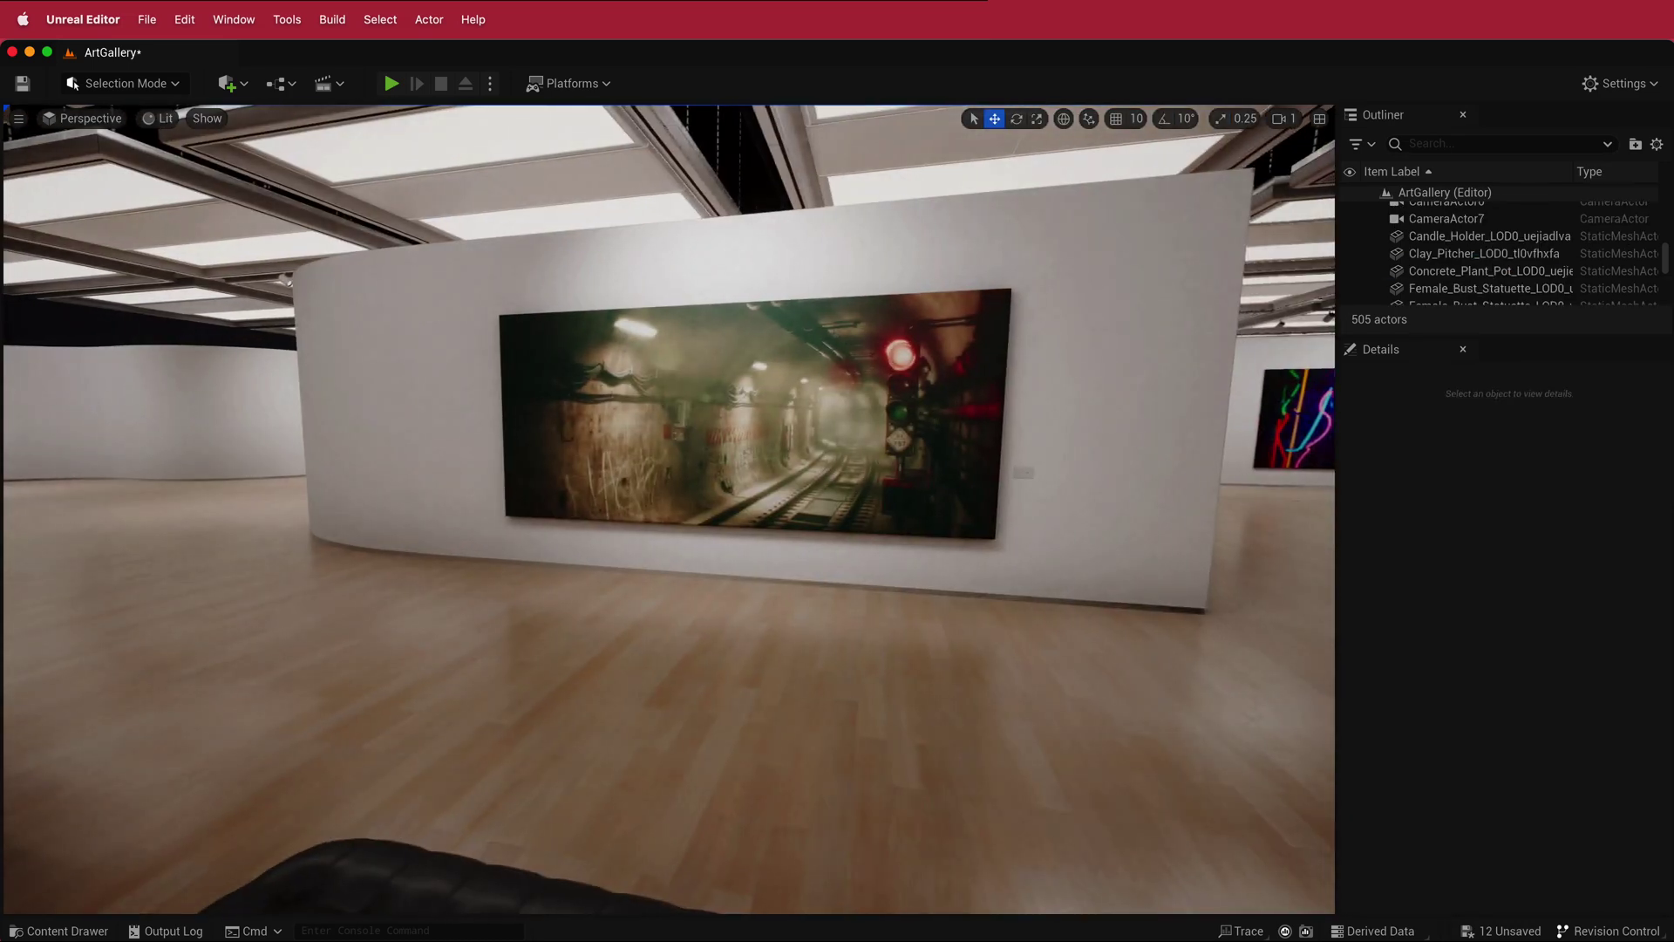
key("a")
right_click_drag(706, 290, 791, 293)
key("w")
key("q")
key("e")
key("s")
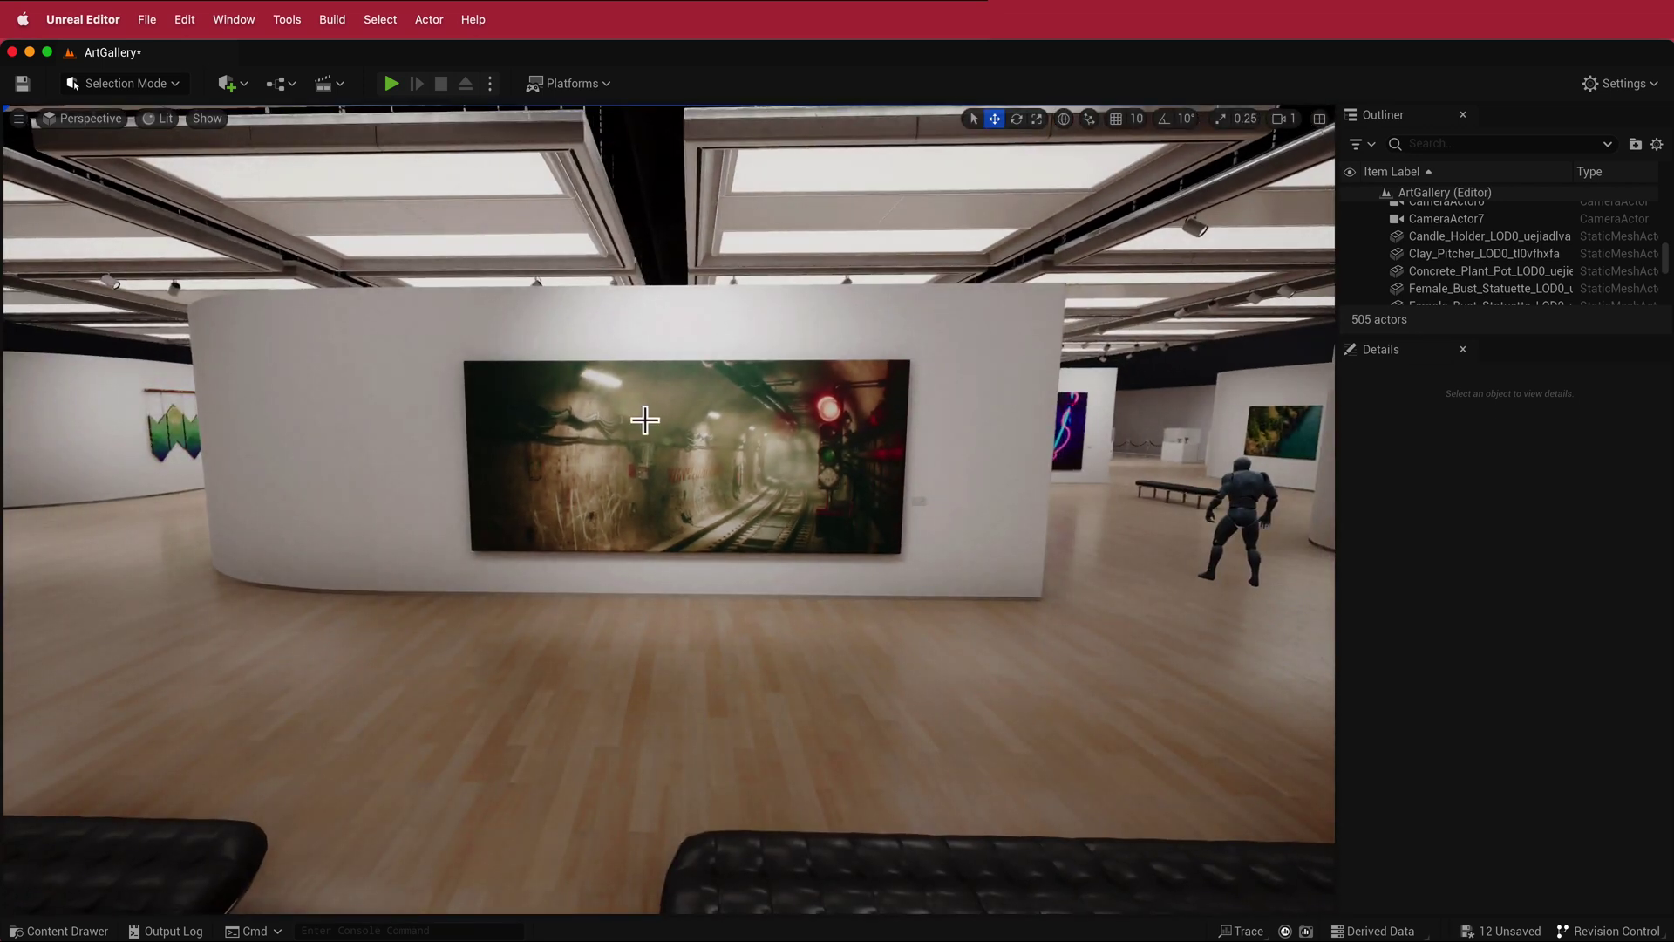
left_click(63, 932)
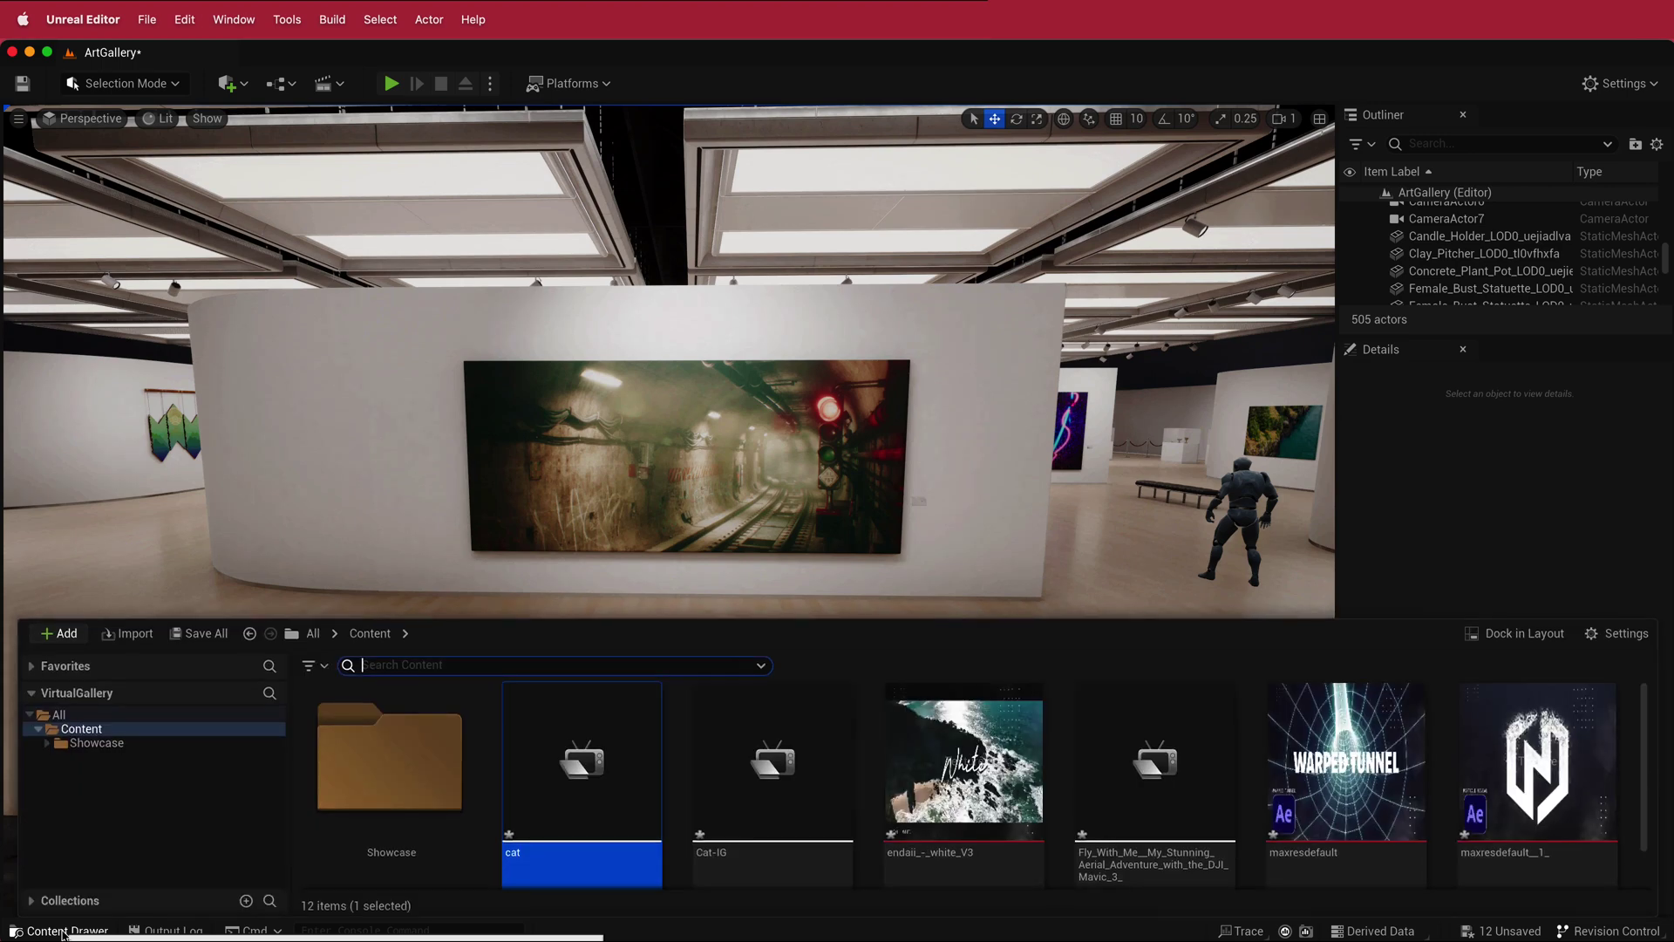
scroll(1230, 752, "down", 3)
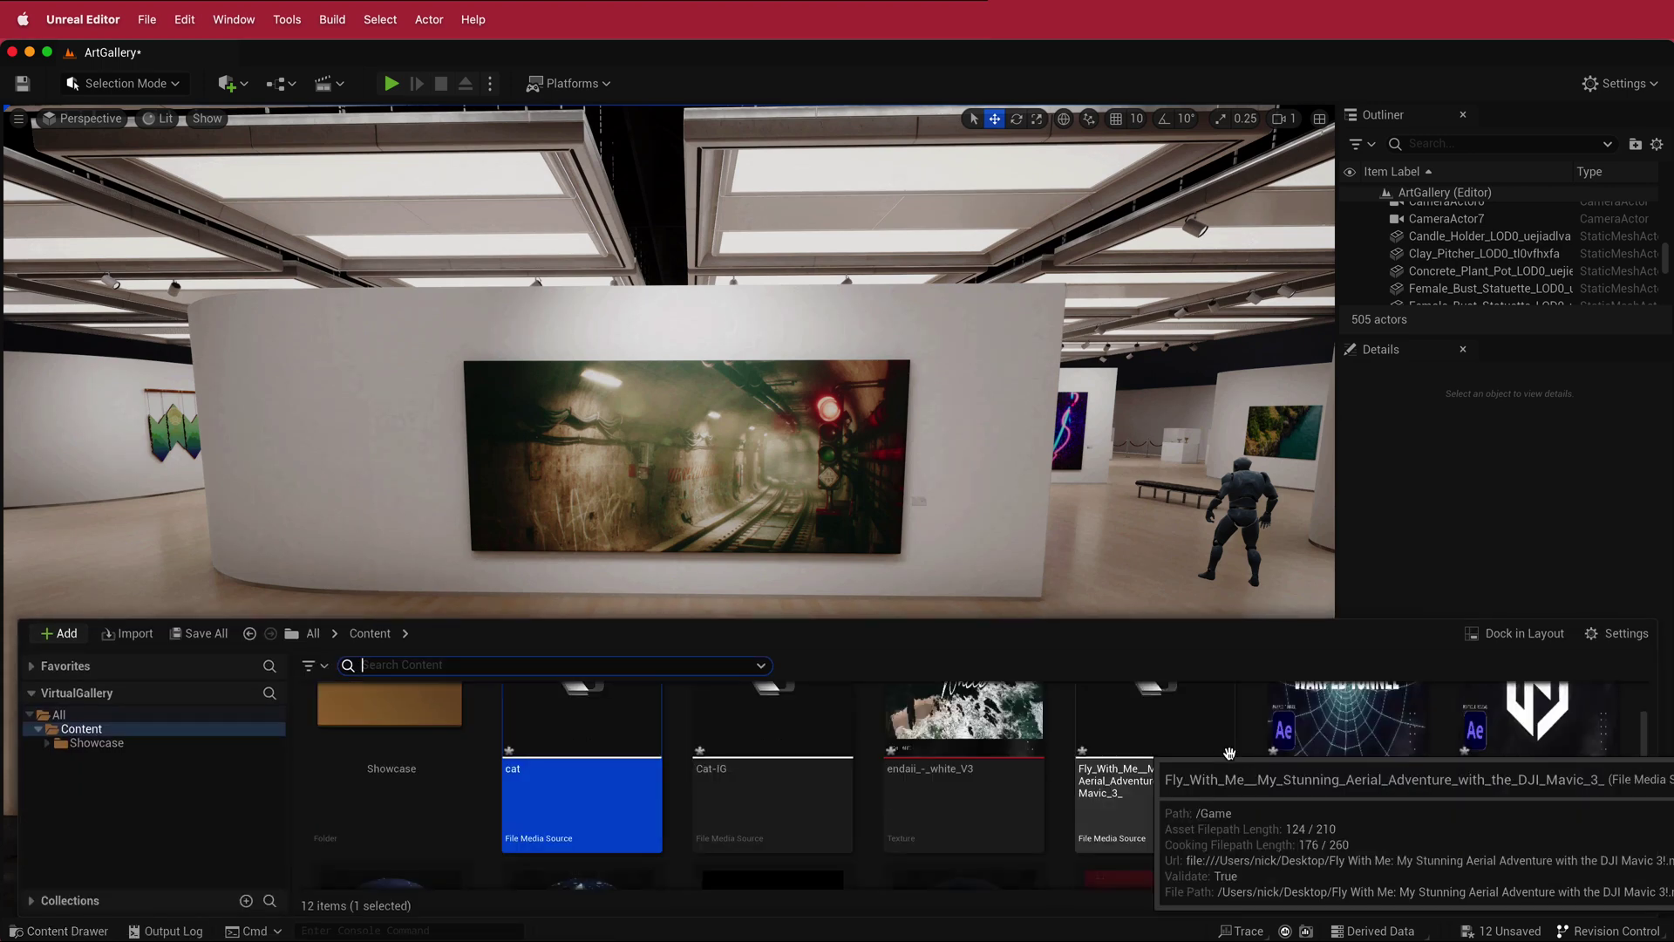
scroll(656, 800, "up", 3)
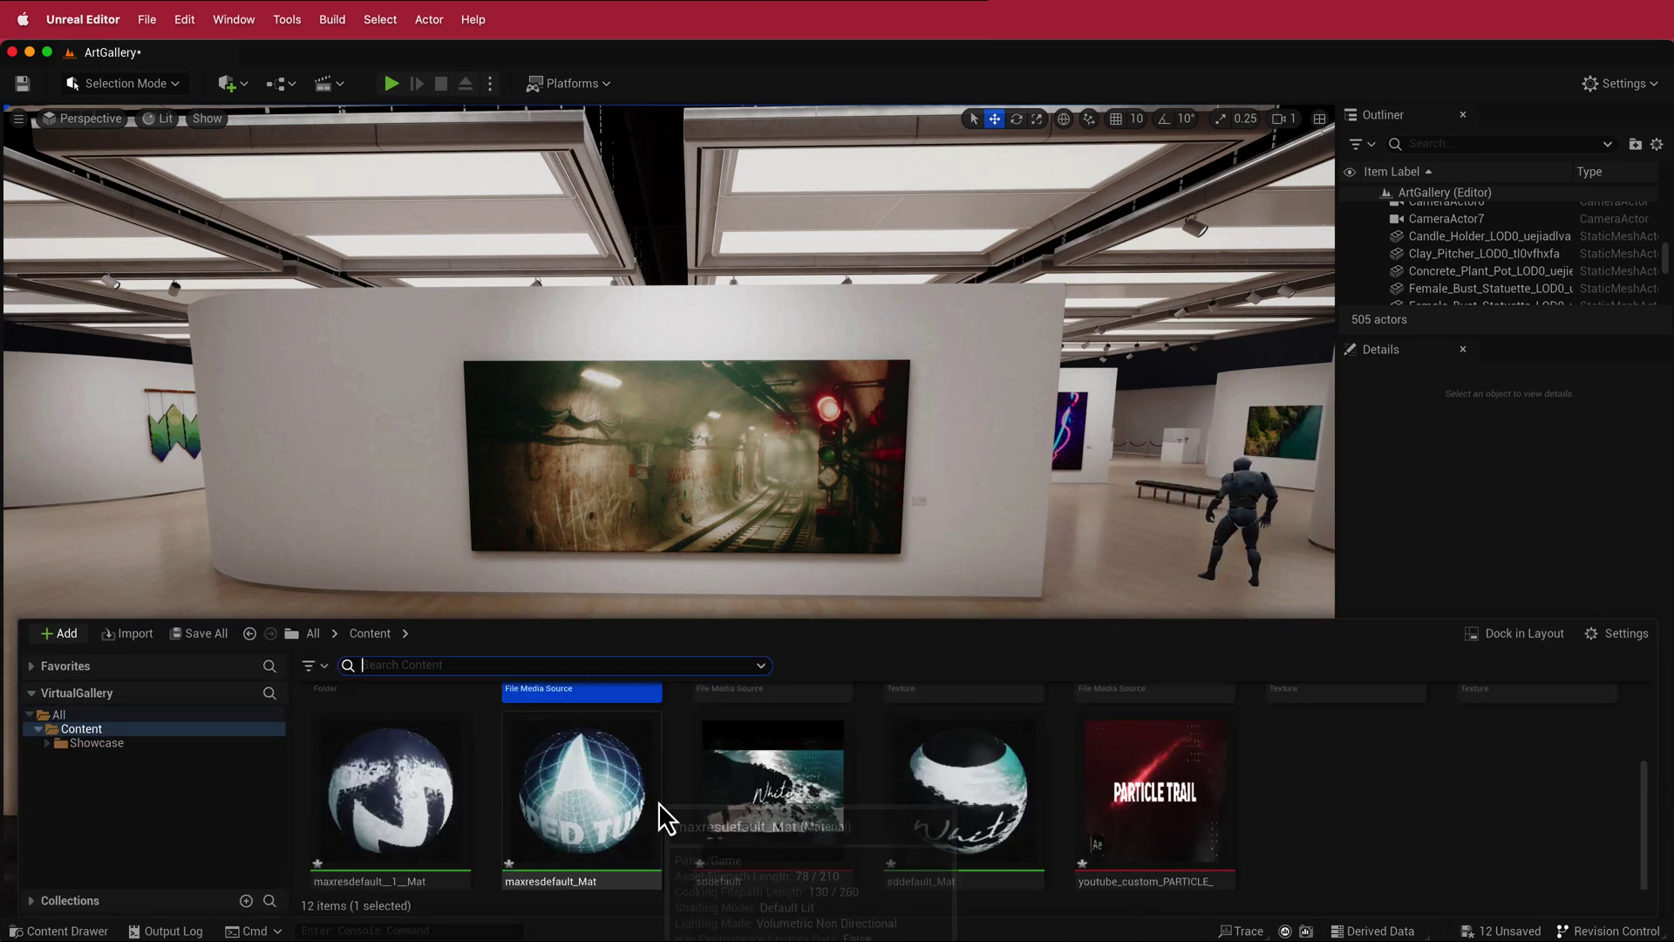
mouse_move(656, 810)
left_mouse_down()
mouse_move(592, 456)
mouse_move(714, 458)
mouse_move(689, 462)
left_mouse_up()
Step: Move the cat media plate slightly forward so that it sits fully in front of the tunnel painting's surface
scroll(720, 479, "up", 2)
scroll(720, 480, "up", 5)
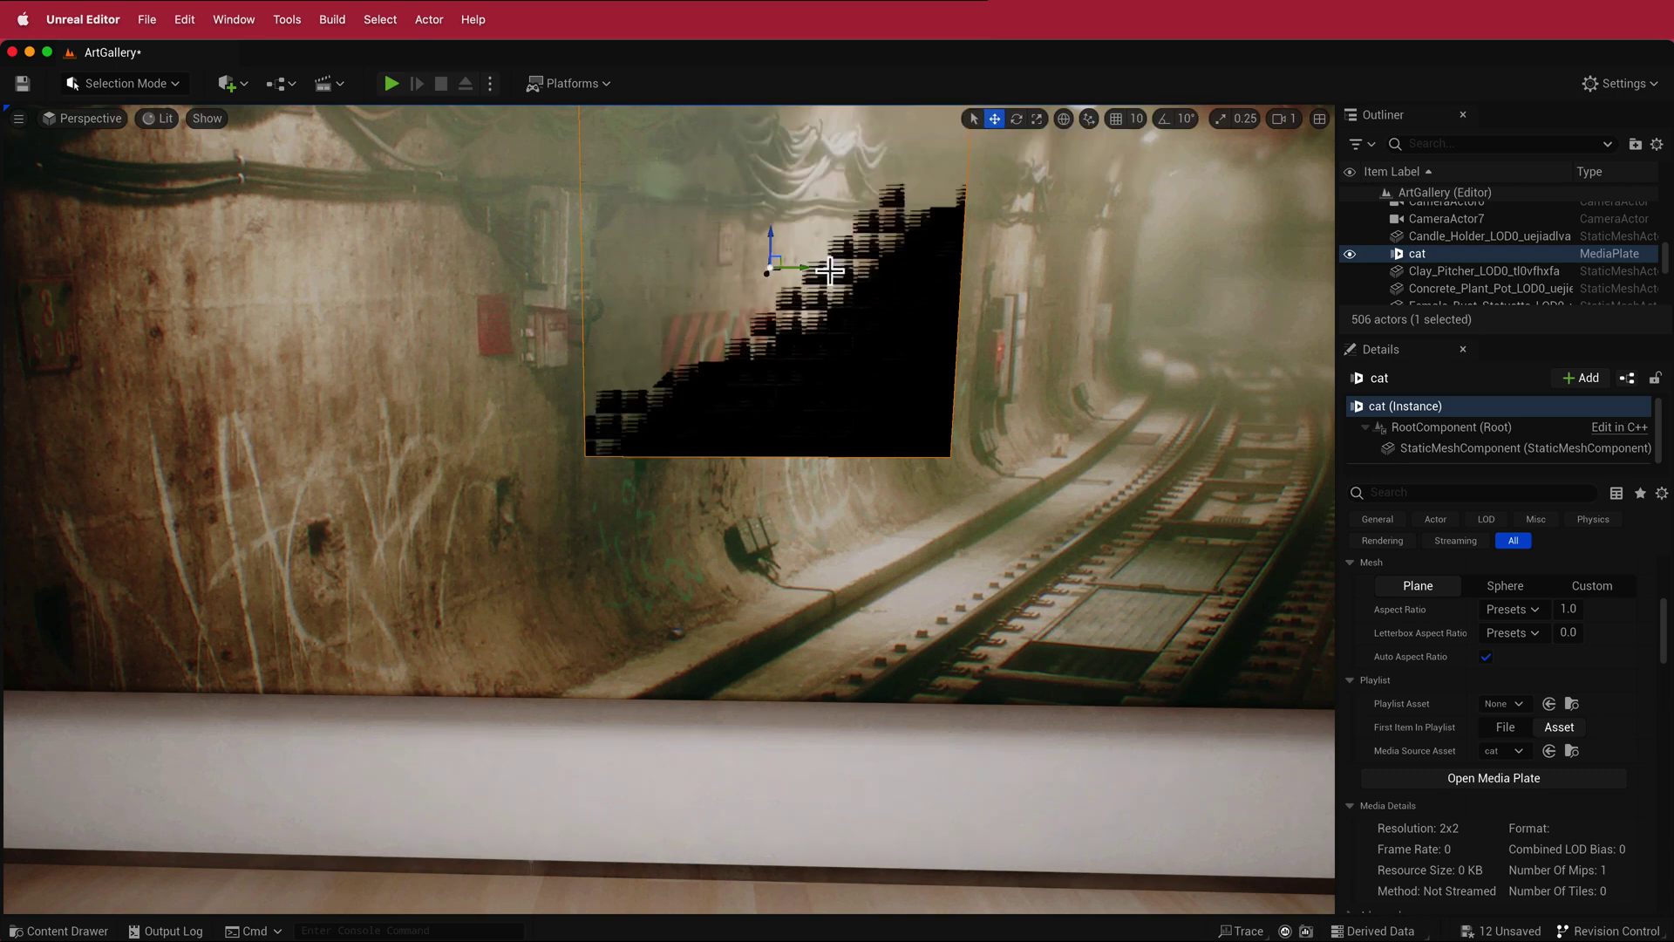
mouse_move(767, 275)
left_mouse_down()
mouse_move(760, 291)
mouse_move(776, 276)
left_mouse_up()
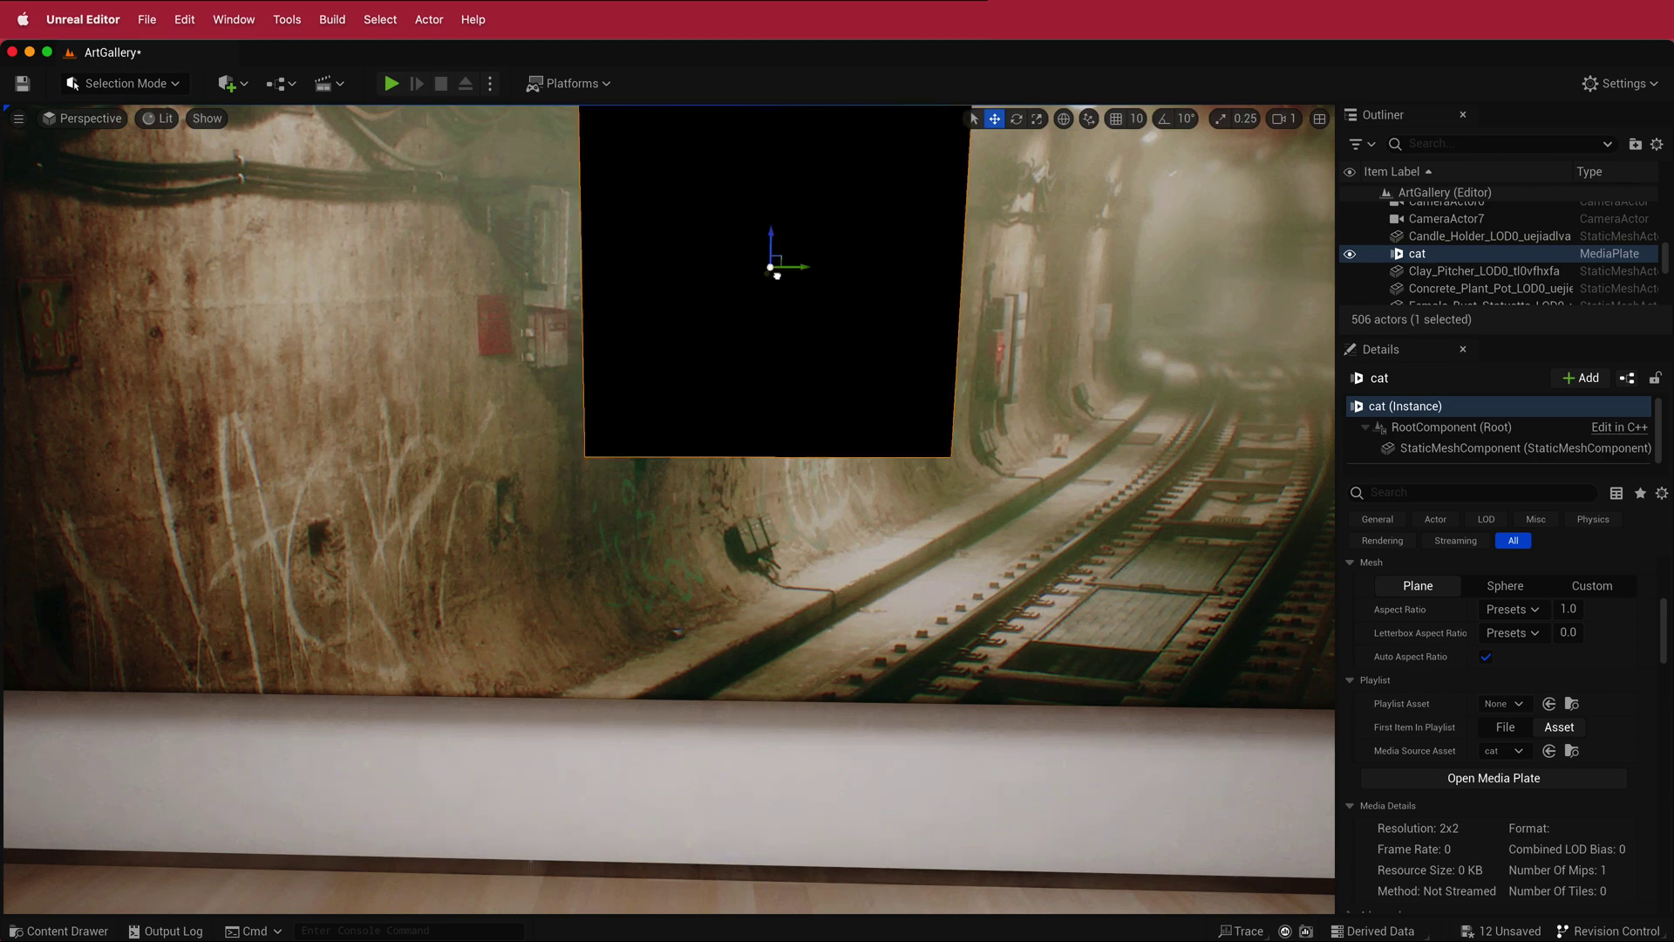
scroll(879, 246, "down", 5)
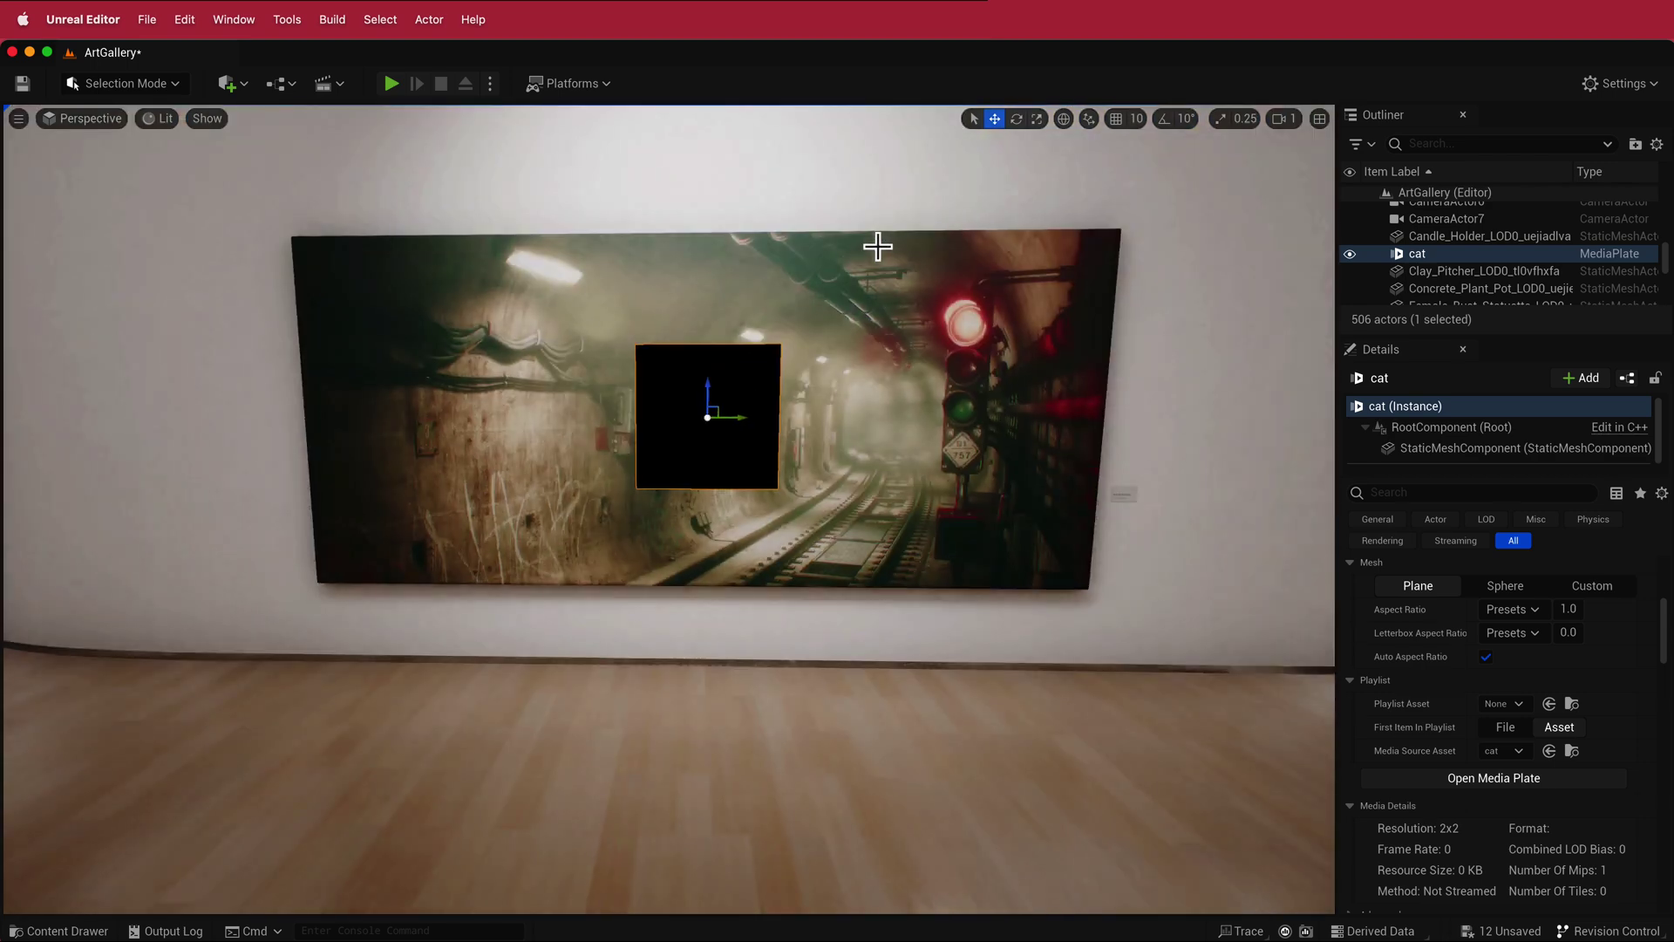
Step: Scale the cat media plate to span the tunnel painting's full width and exceed its height, shifting it slightly sideways to align
left_click(1037, 119)
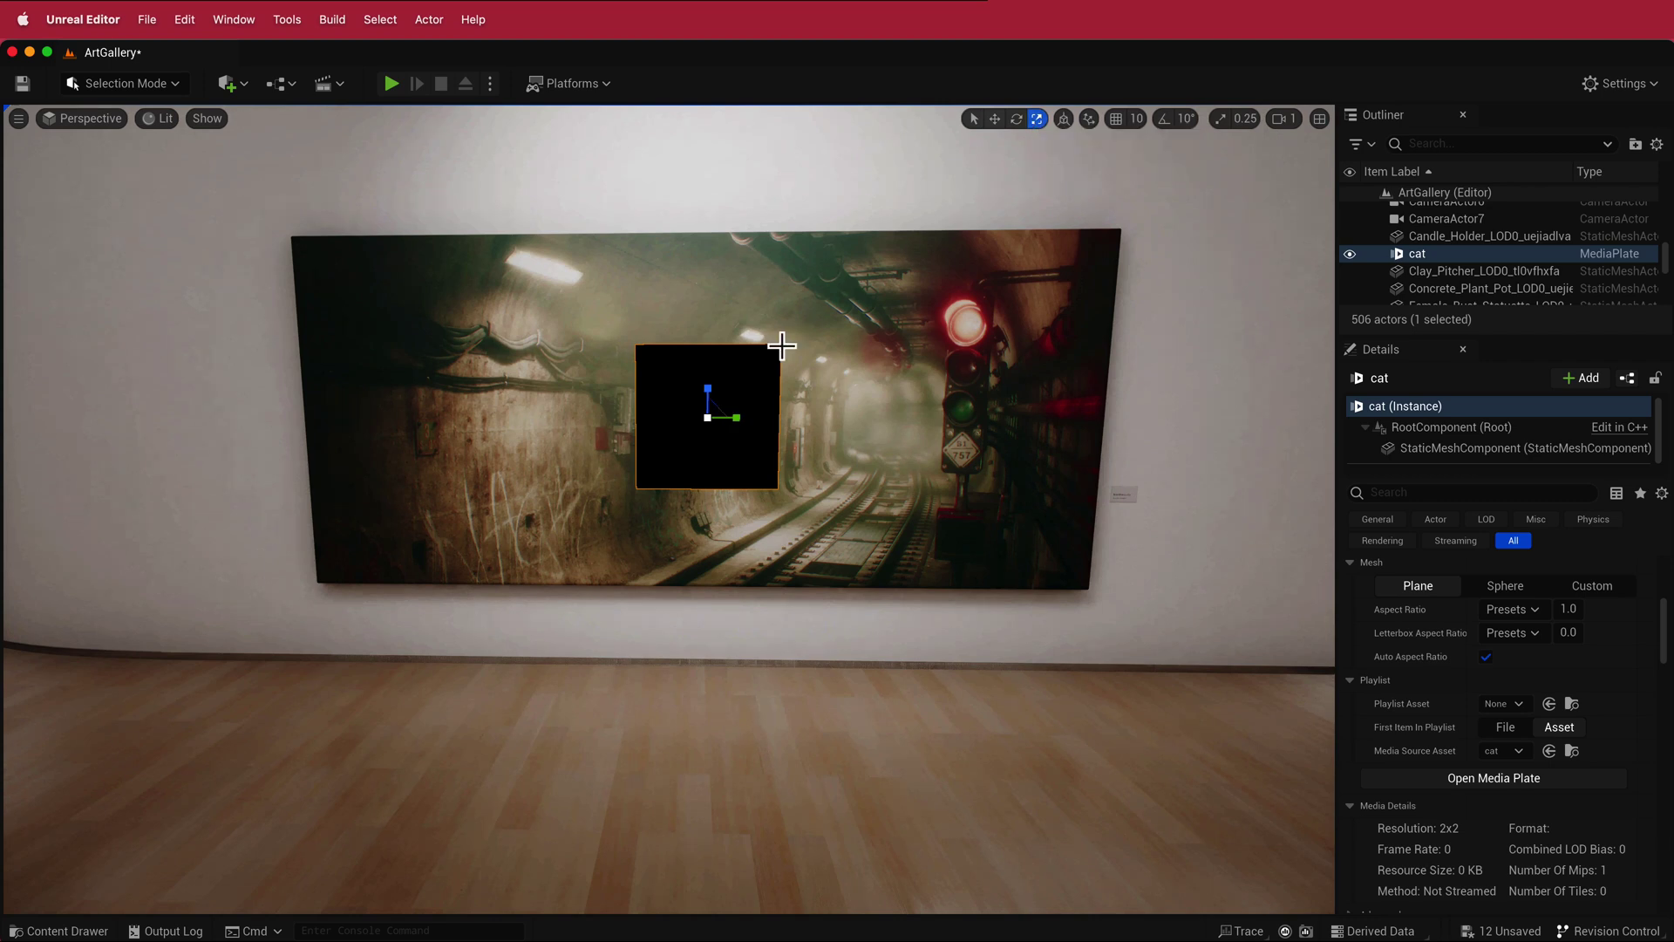
left_click_drag(737, 418, 900, 417)
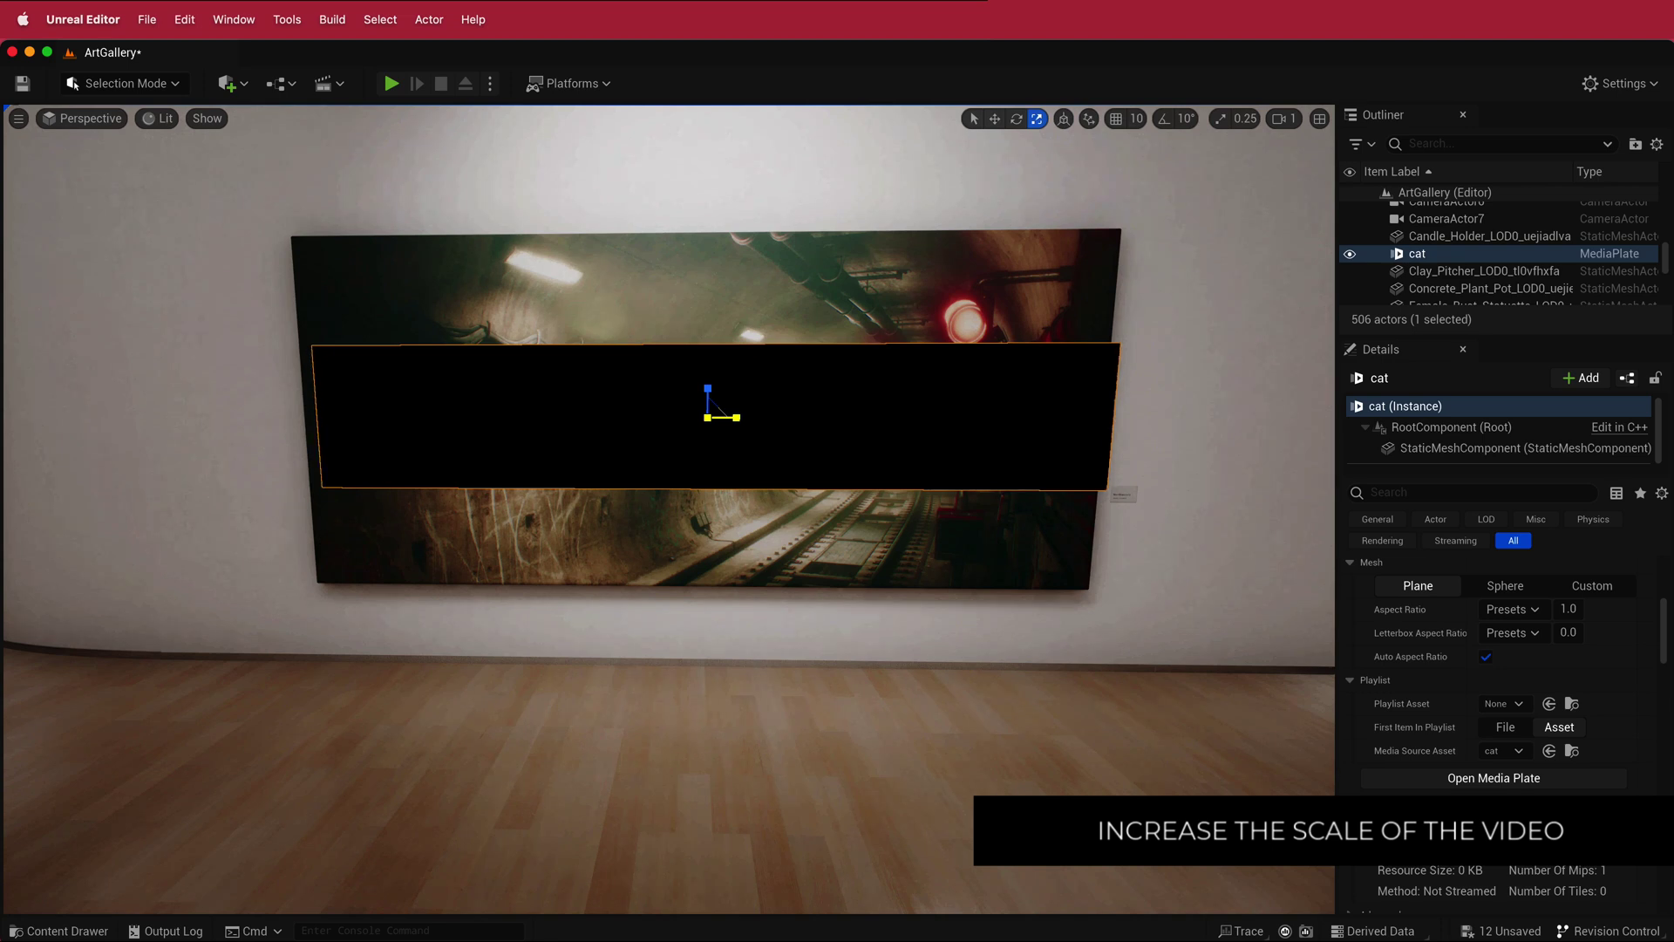
left_click(994, 119)
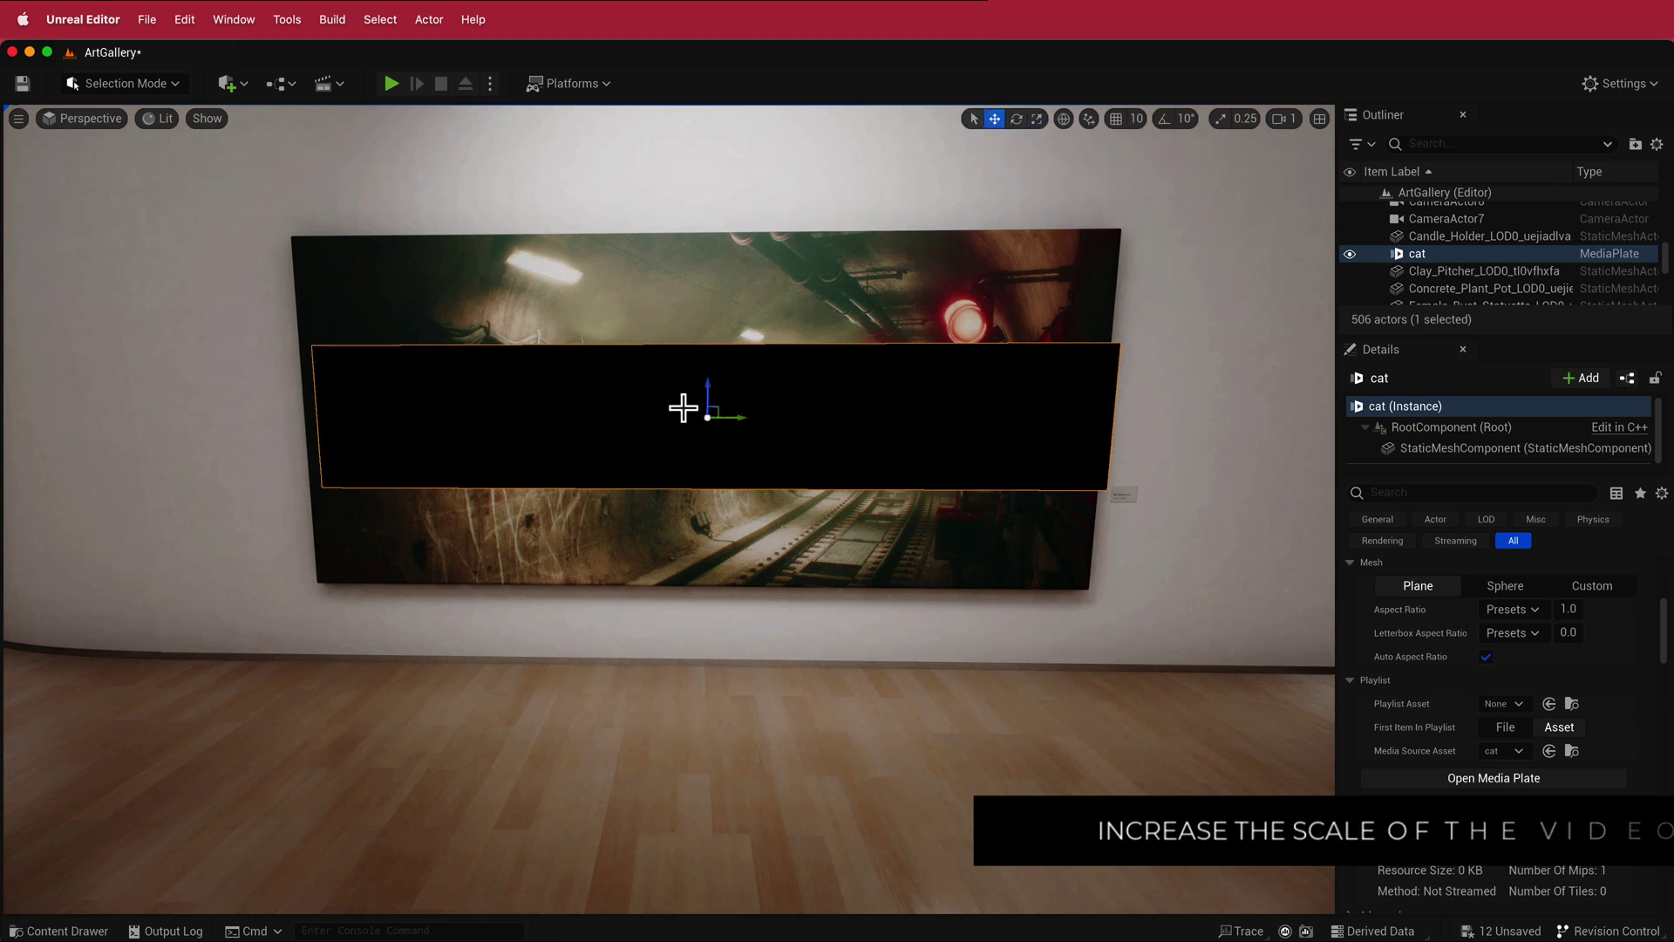
left_click_drag(737, 417, 724, 418)
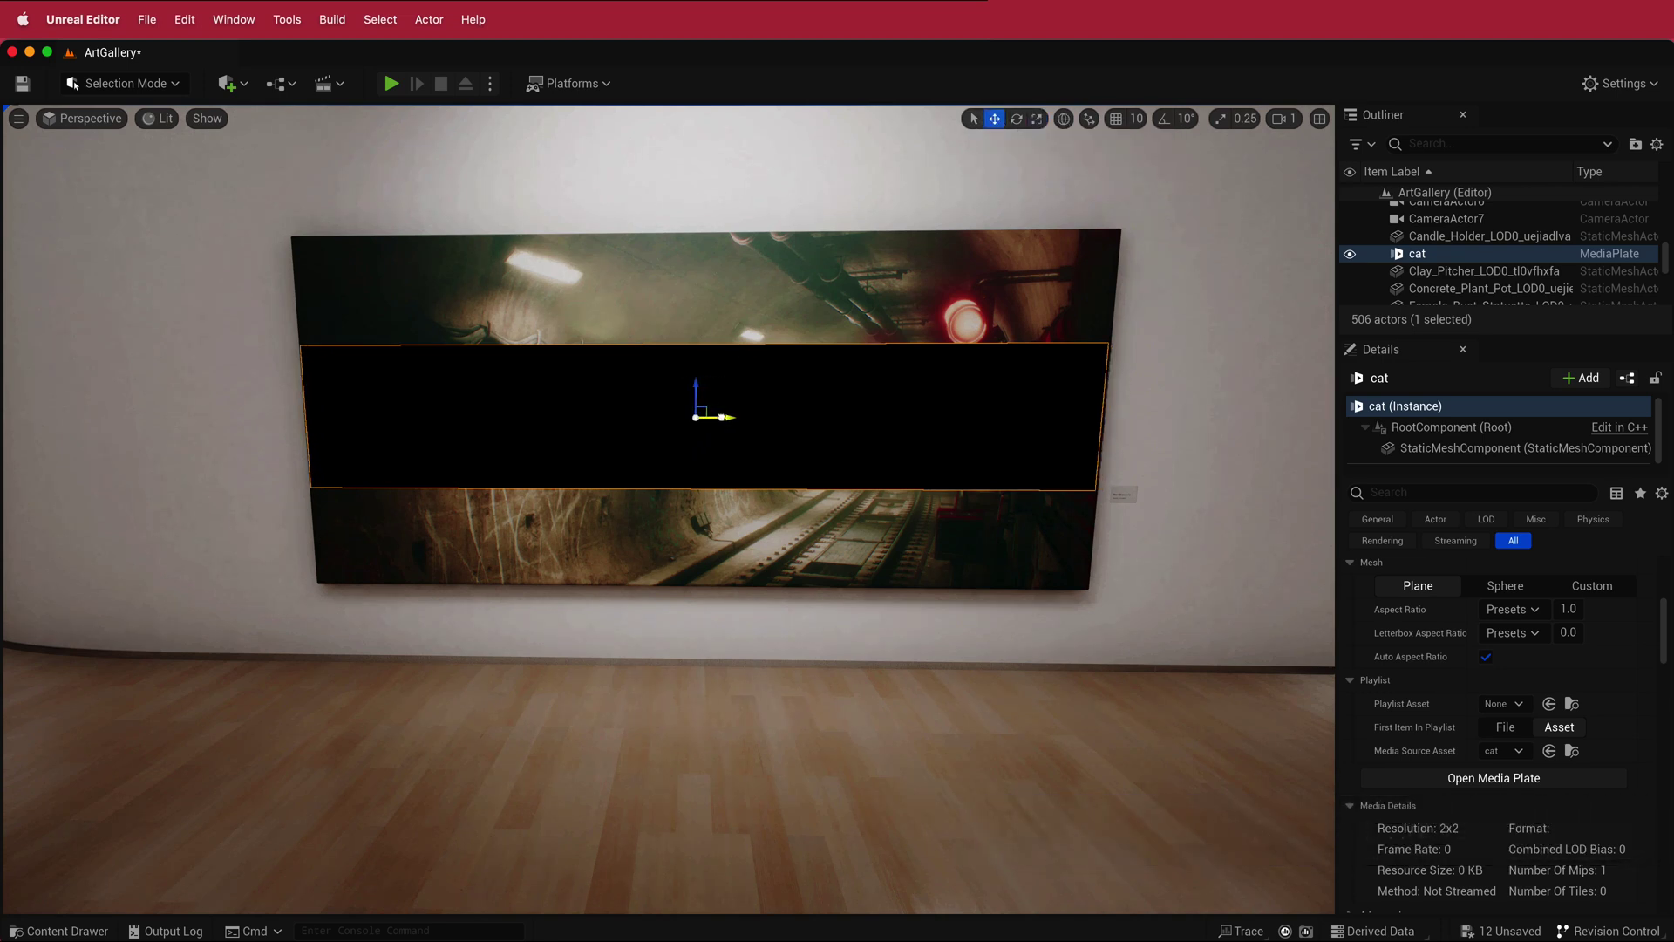
left_click(1038, 119)
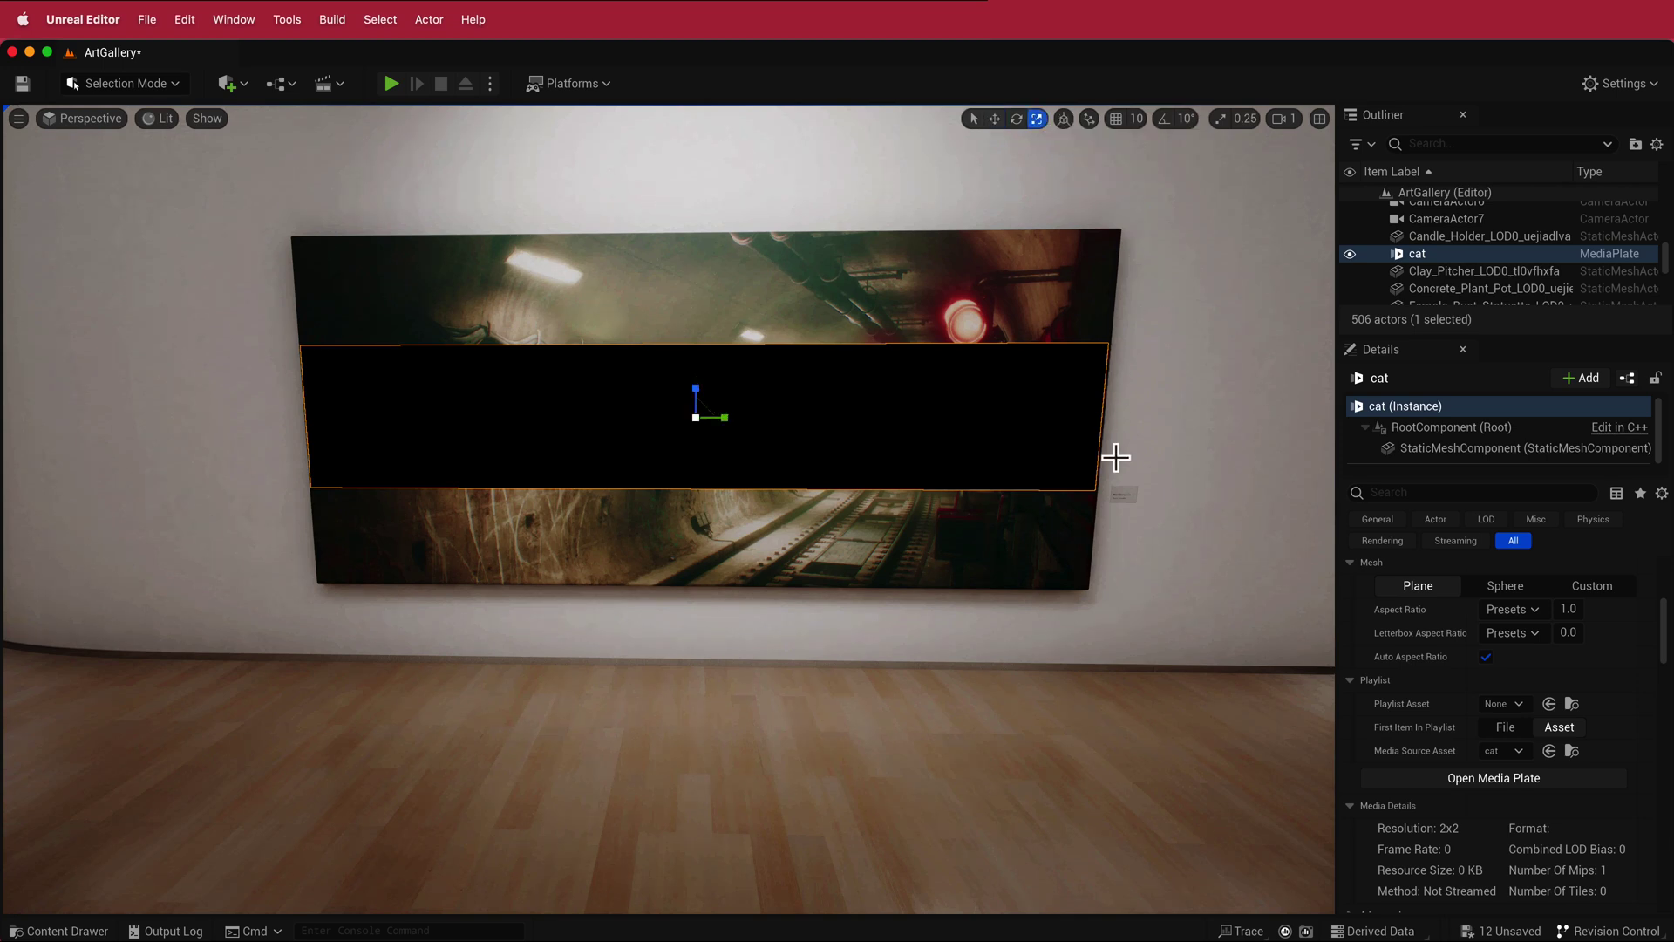
left_click_drag(727, 417, 695, 353)
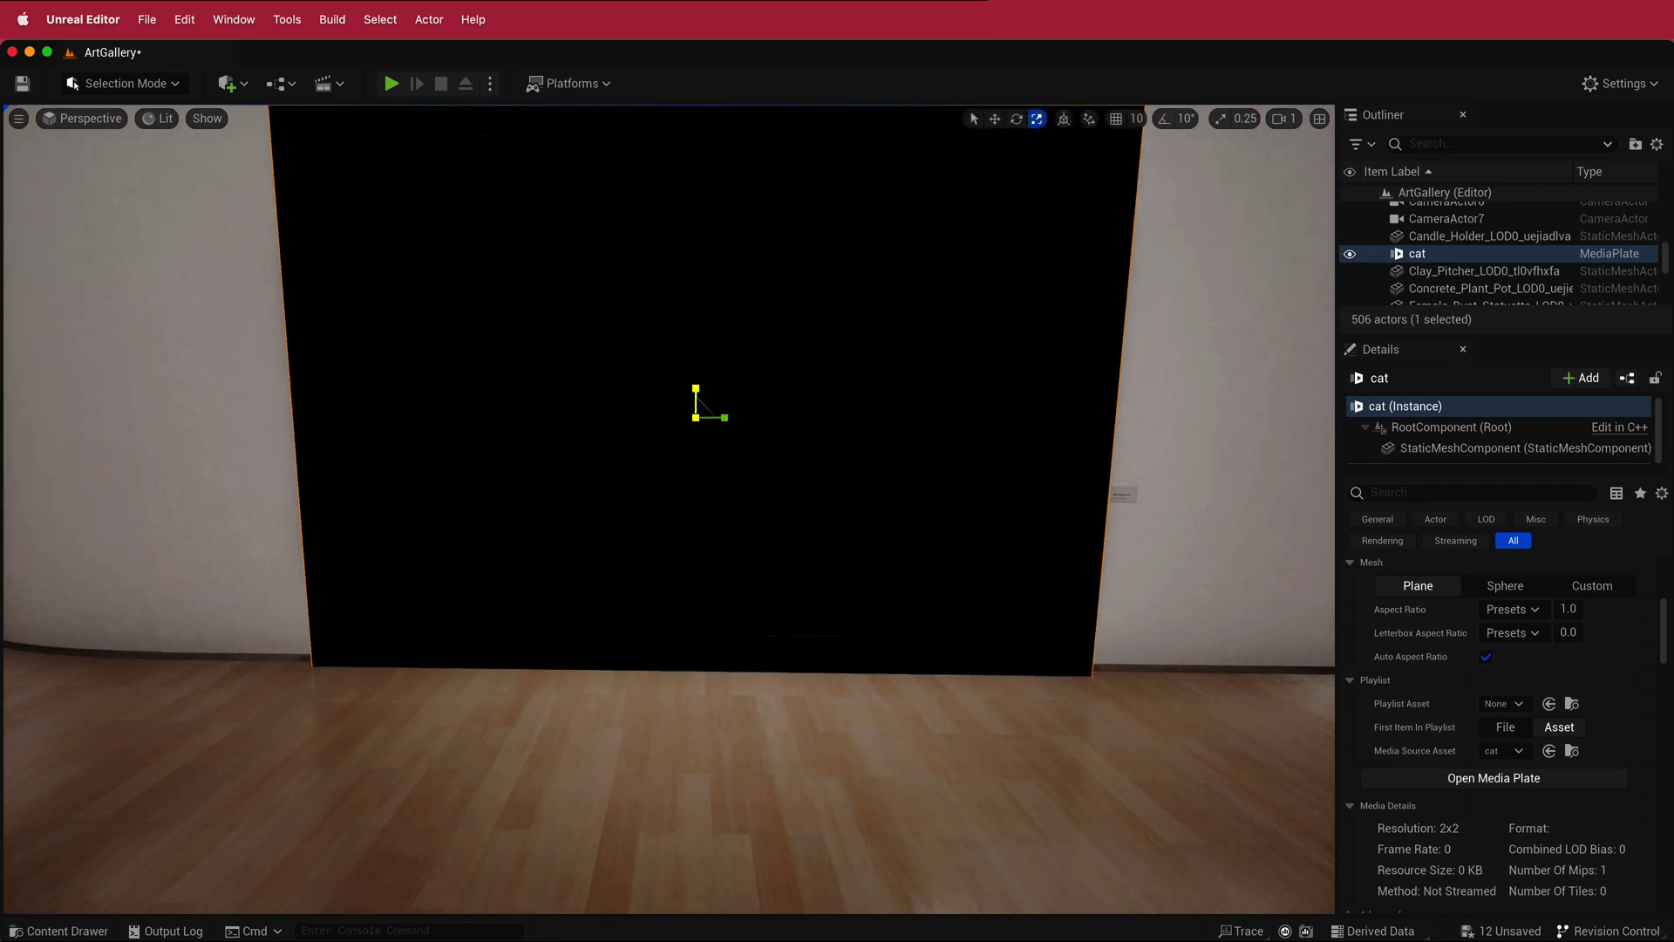
Step: Play the level and walk up to the cat video to check how well it covers the painting
left_click(390, 85)
left_click(587, 273)
key("w")
key("a")
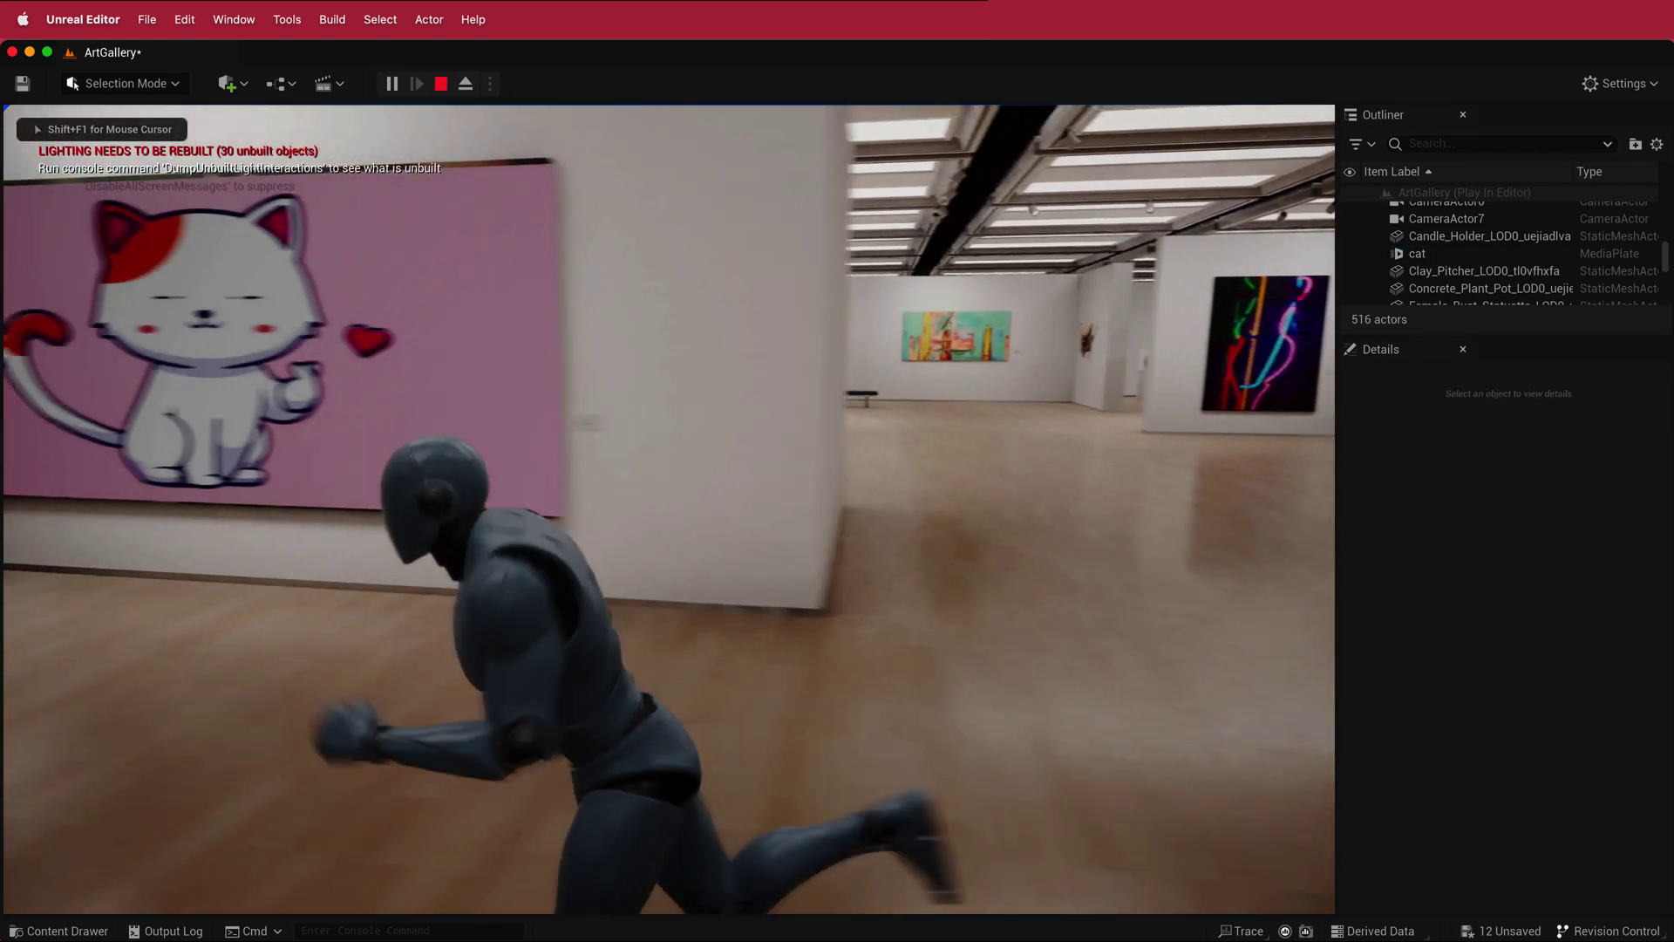
key("w")
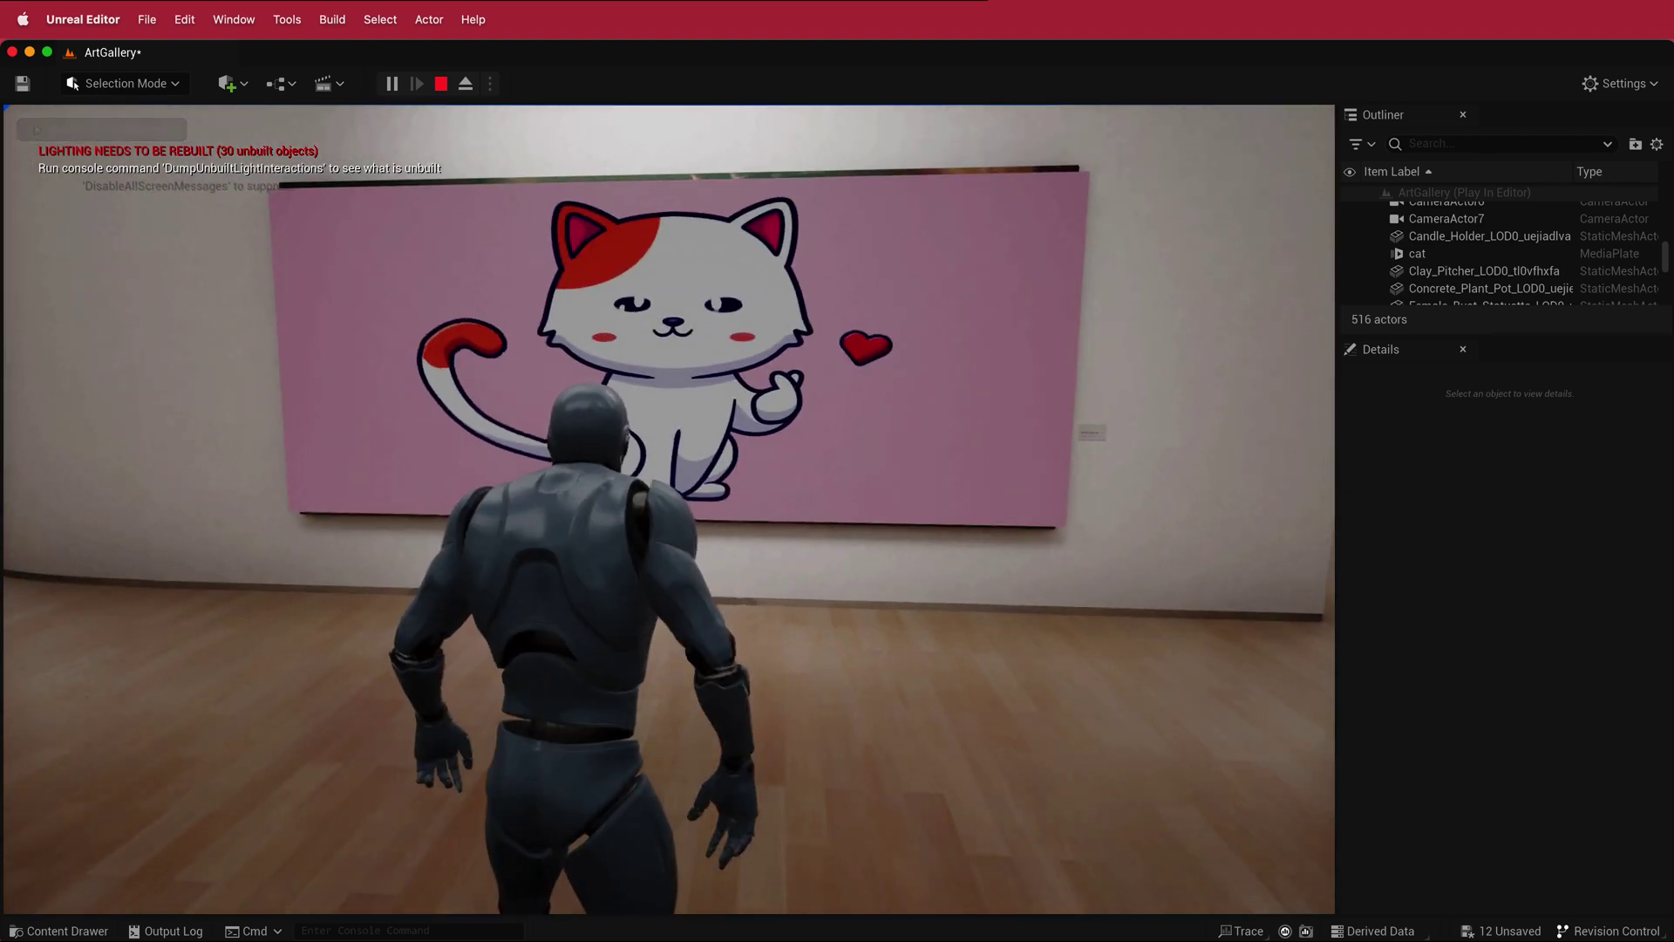
key("s")
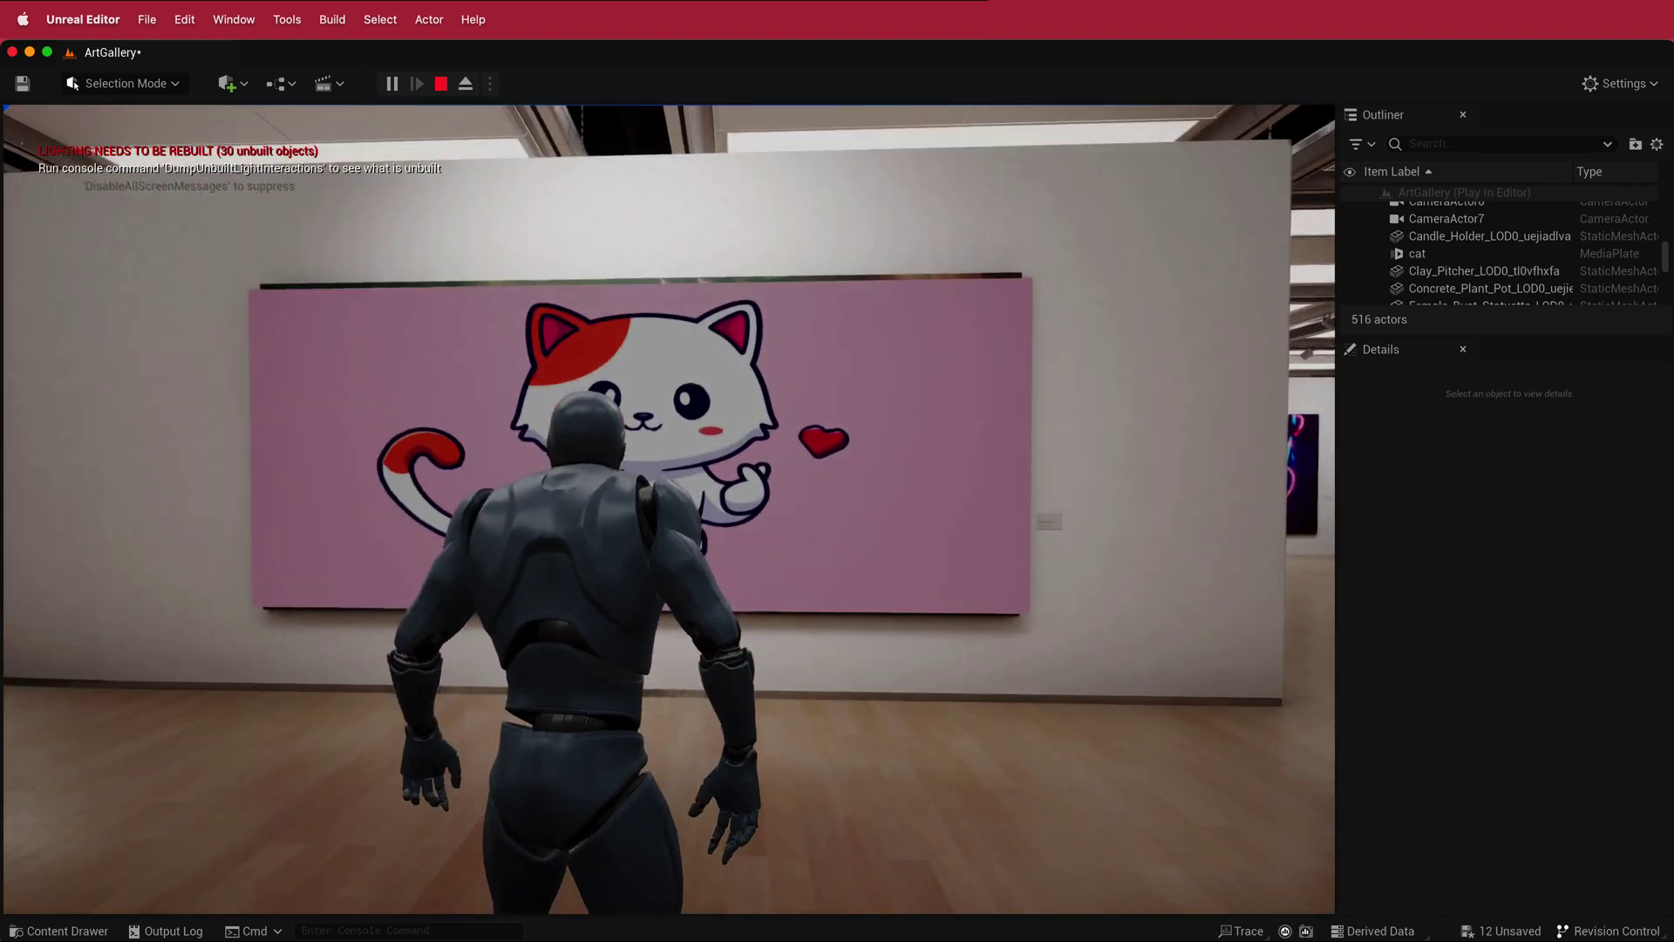
key("d")
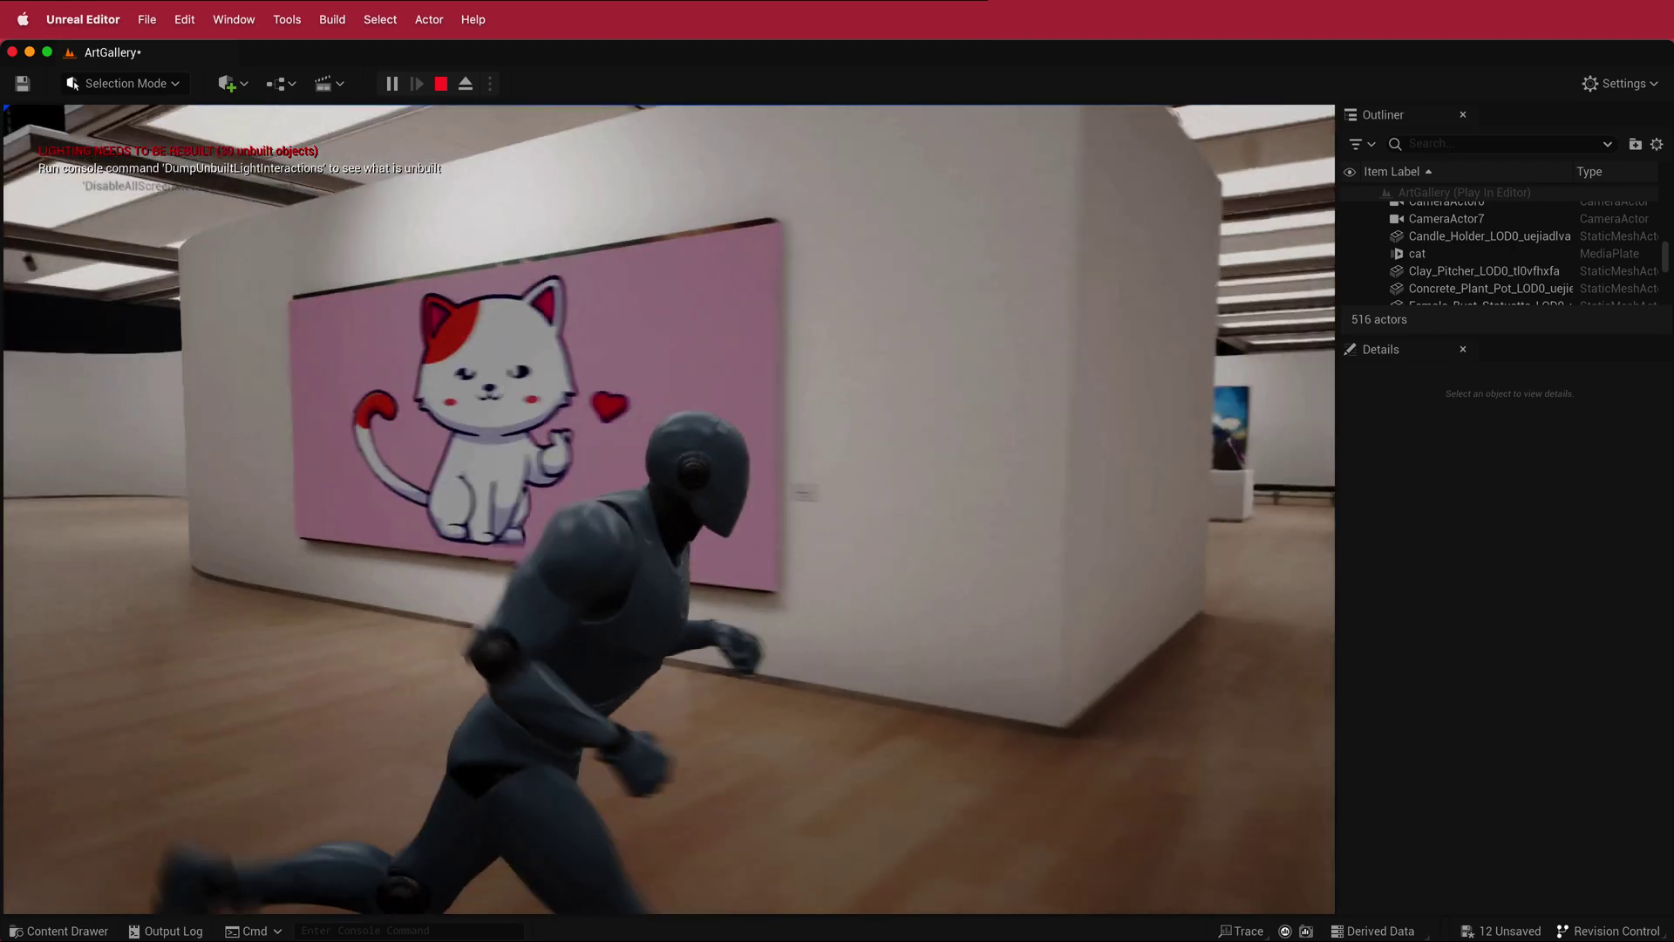
key("d")
key("a")
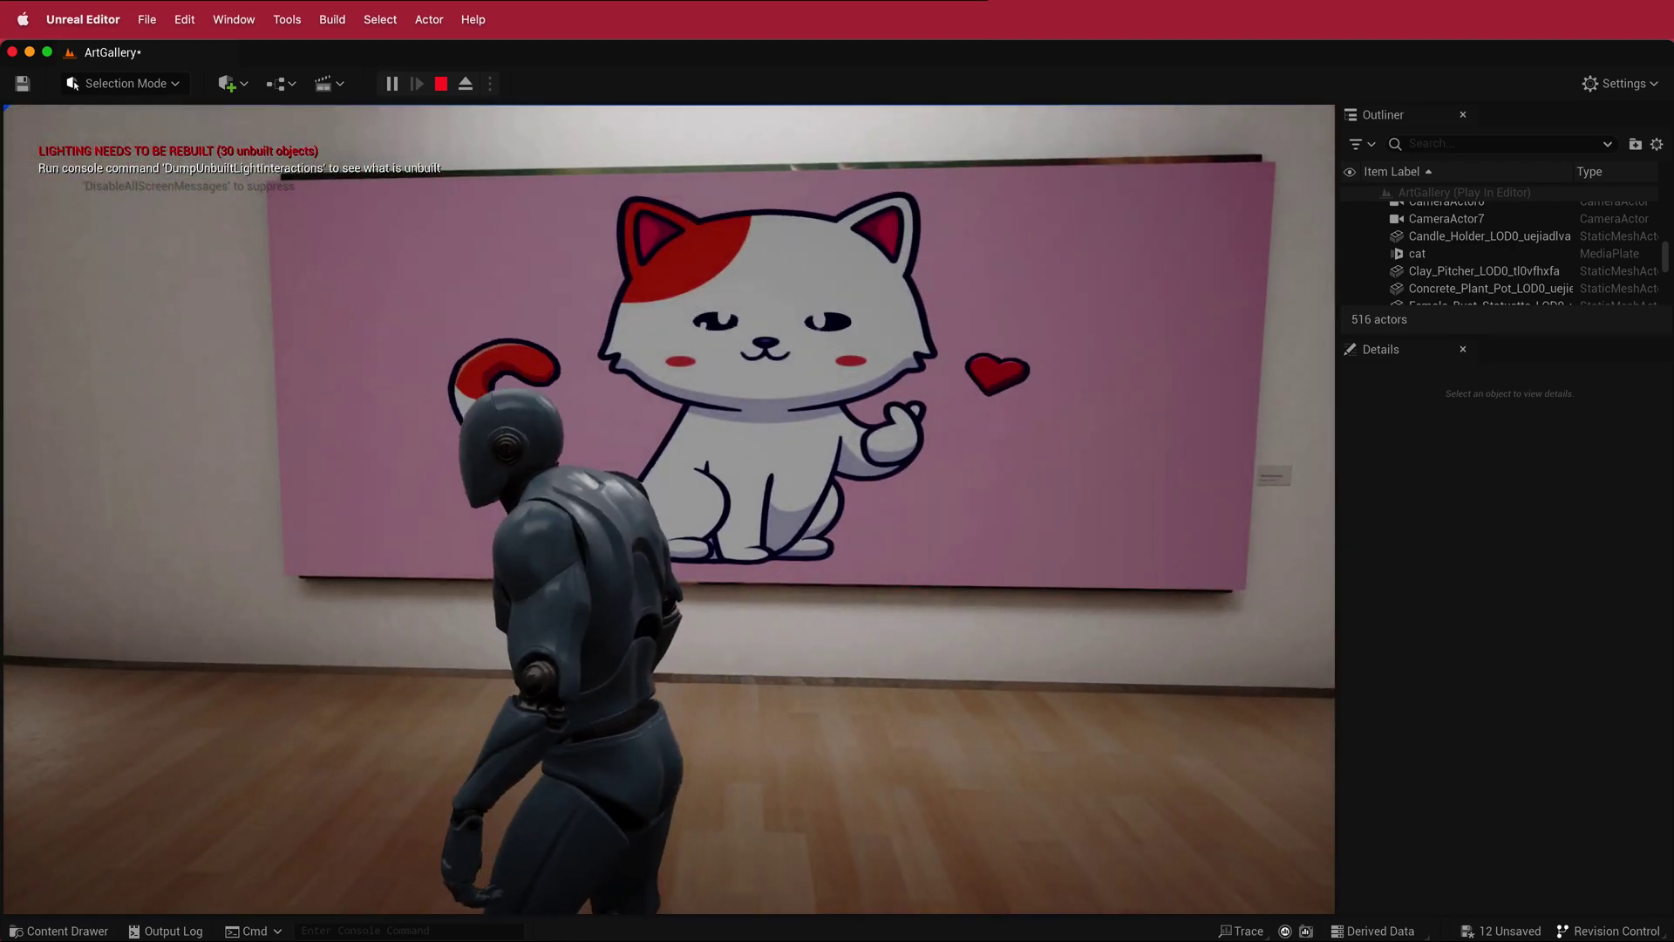
key("Escape")
Step: Move the cat media plate slightly further to the left along the wall
left_click_drag(725, 393, 794, 423)
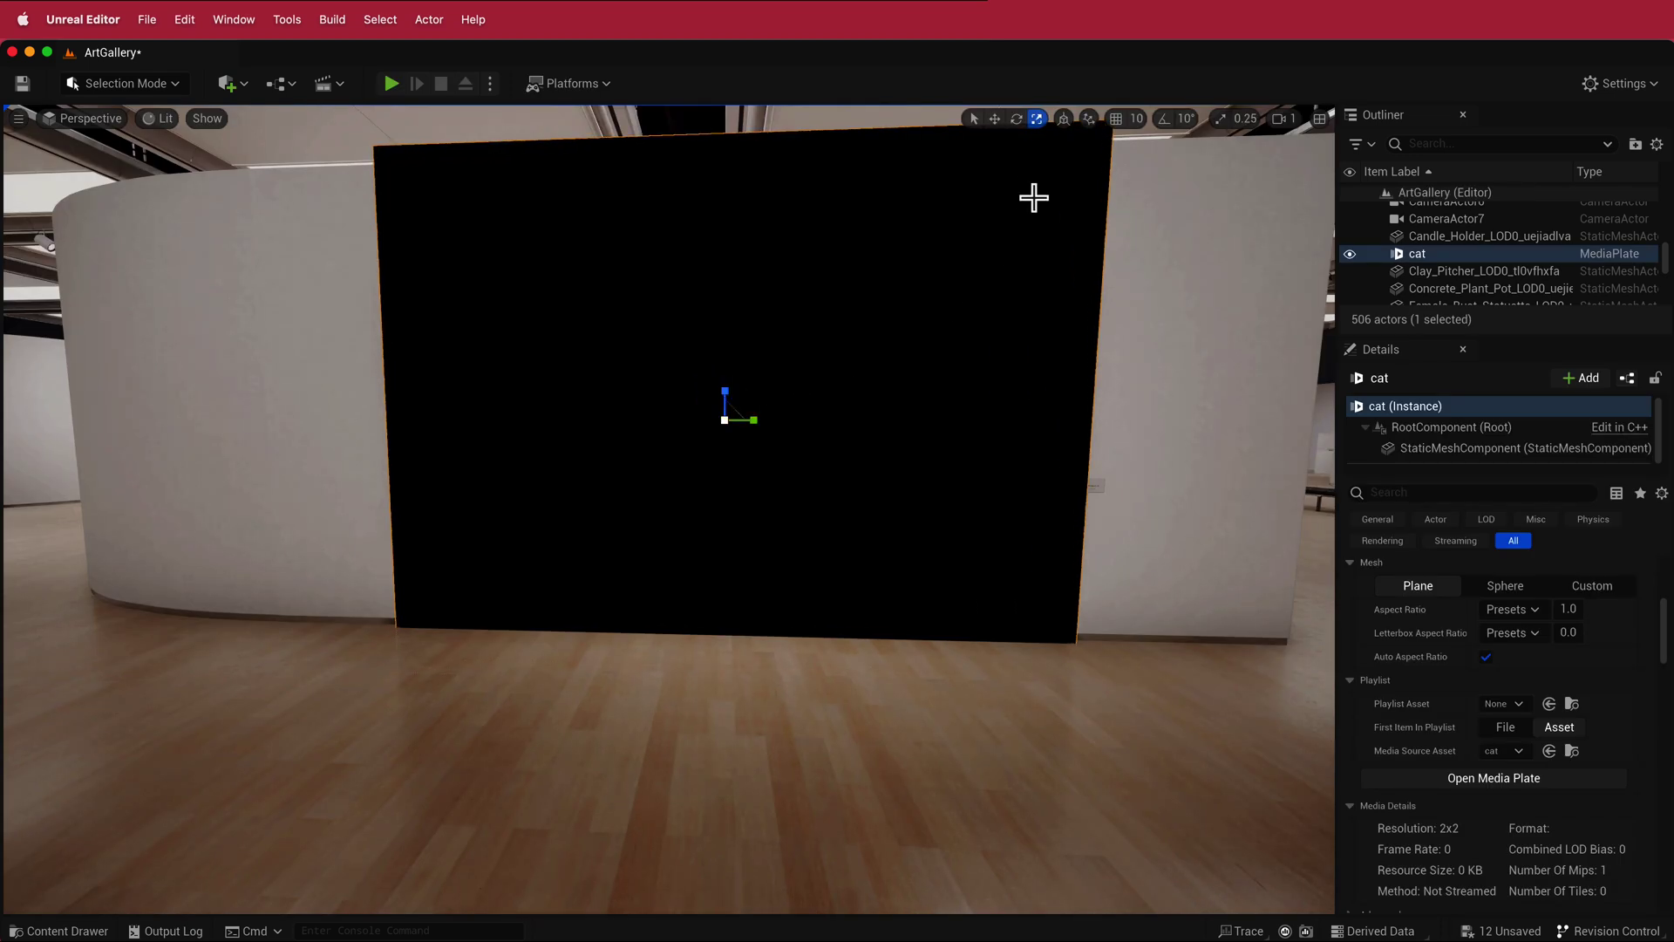
left_click(994, 118)
left_click_drag(756, 423, 747, 423)
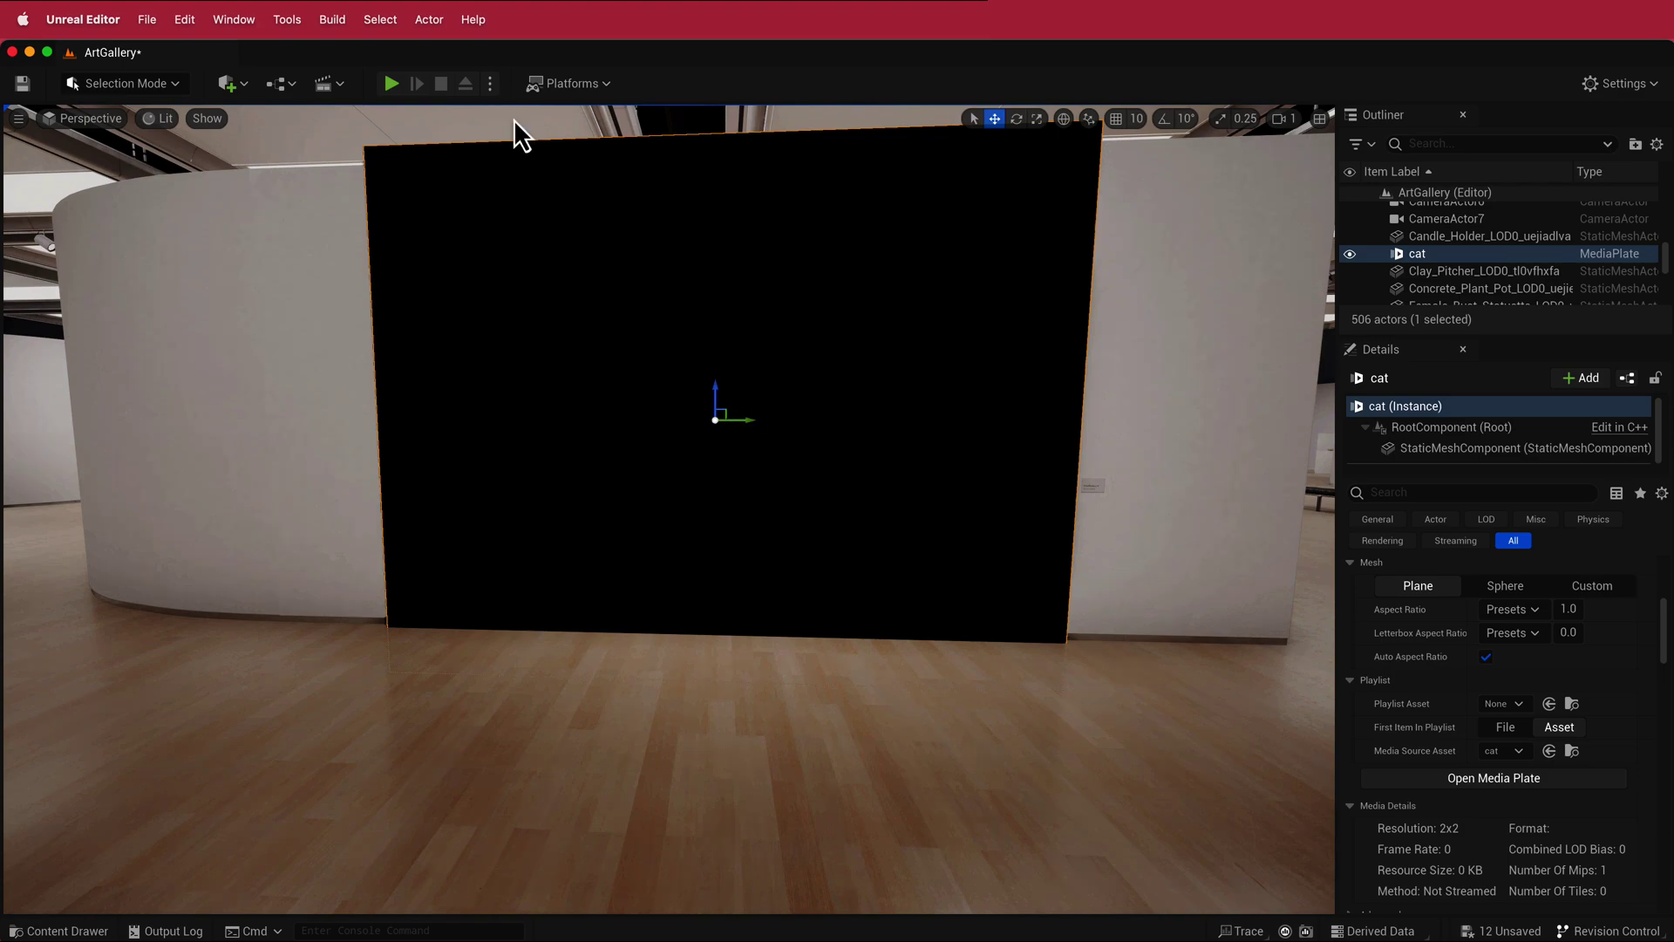
Step: Play the level again and inspect the repositioned cat video from close up and from farther back
left_click(392, 84)
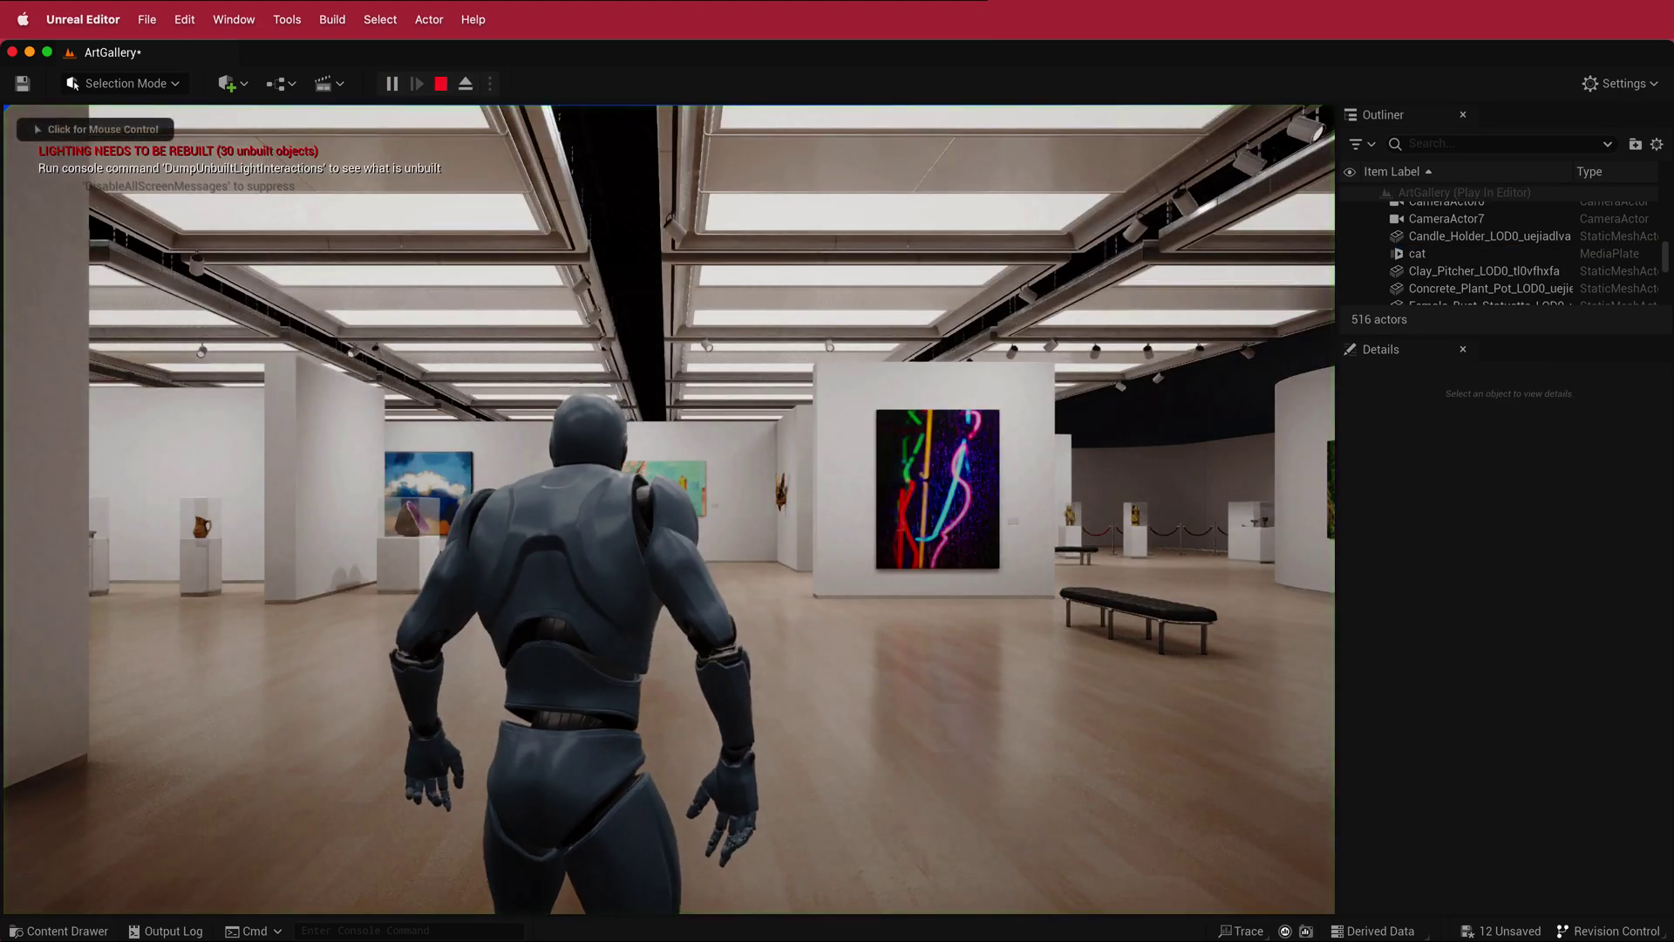
left_click(669, 509)
key("a")
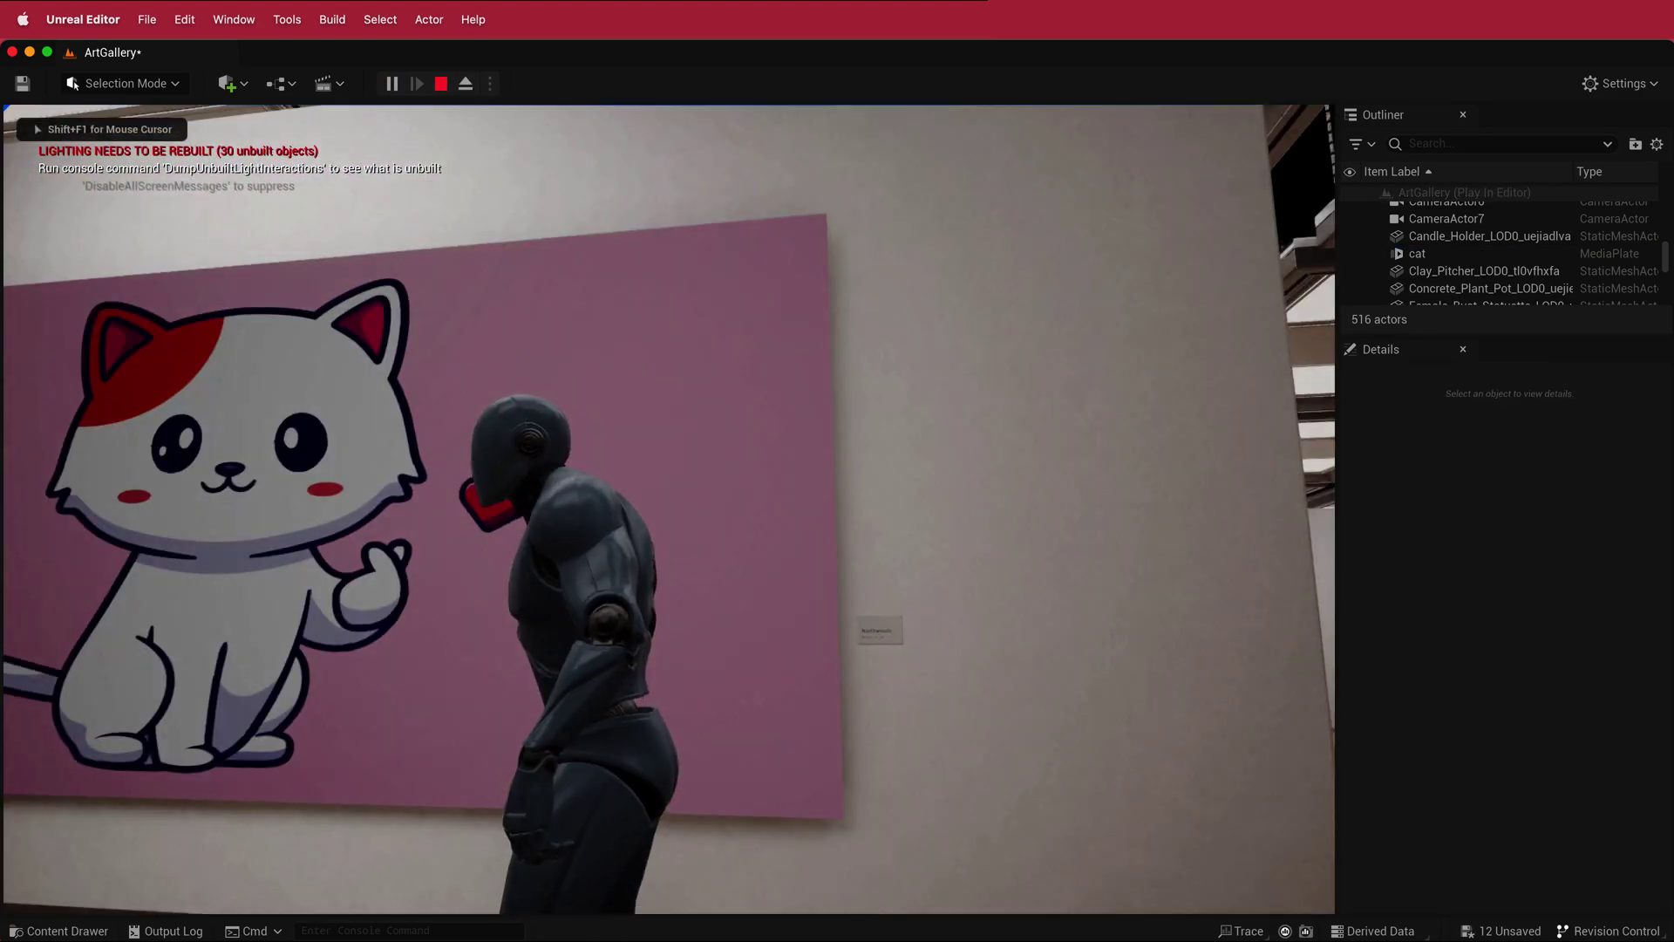
key("w")
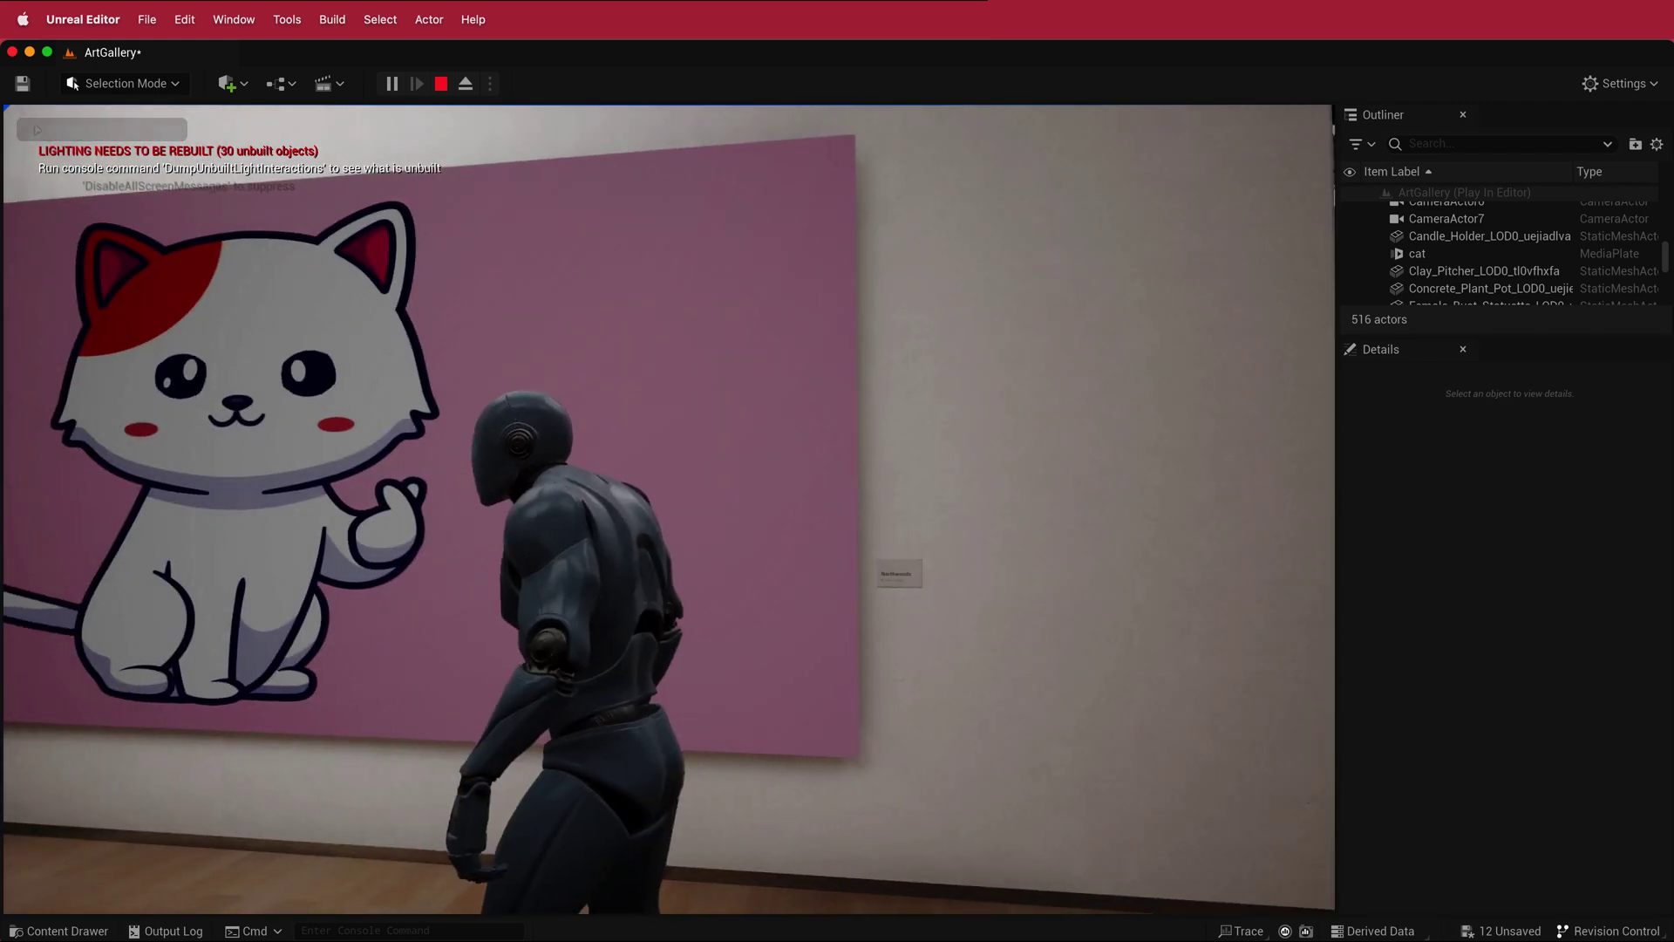
key("a")
key("s")
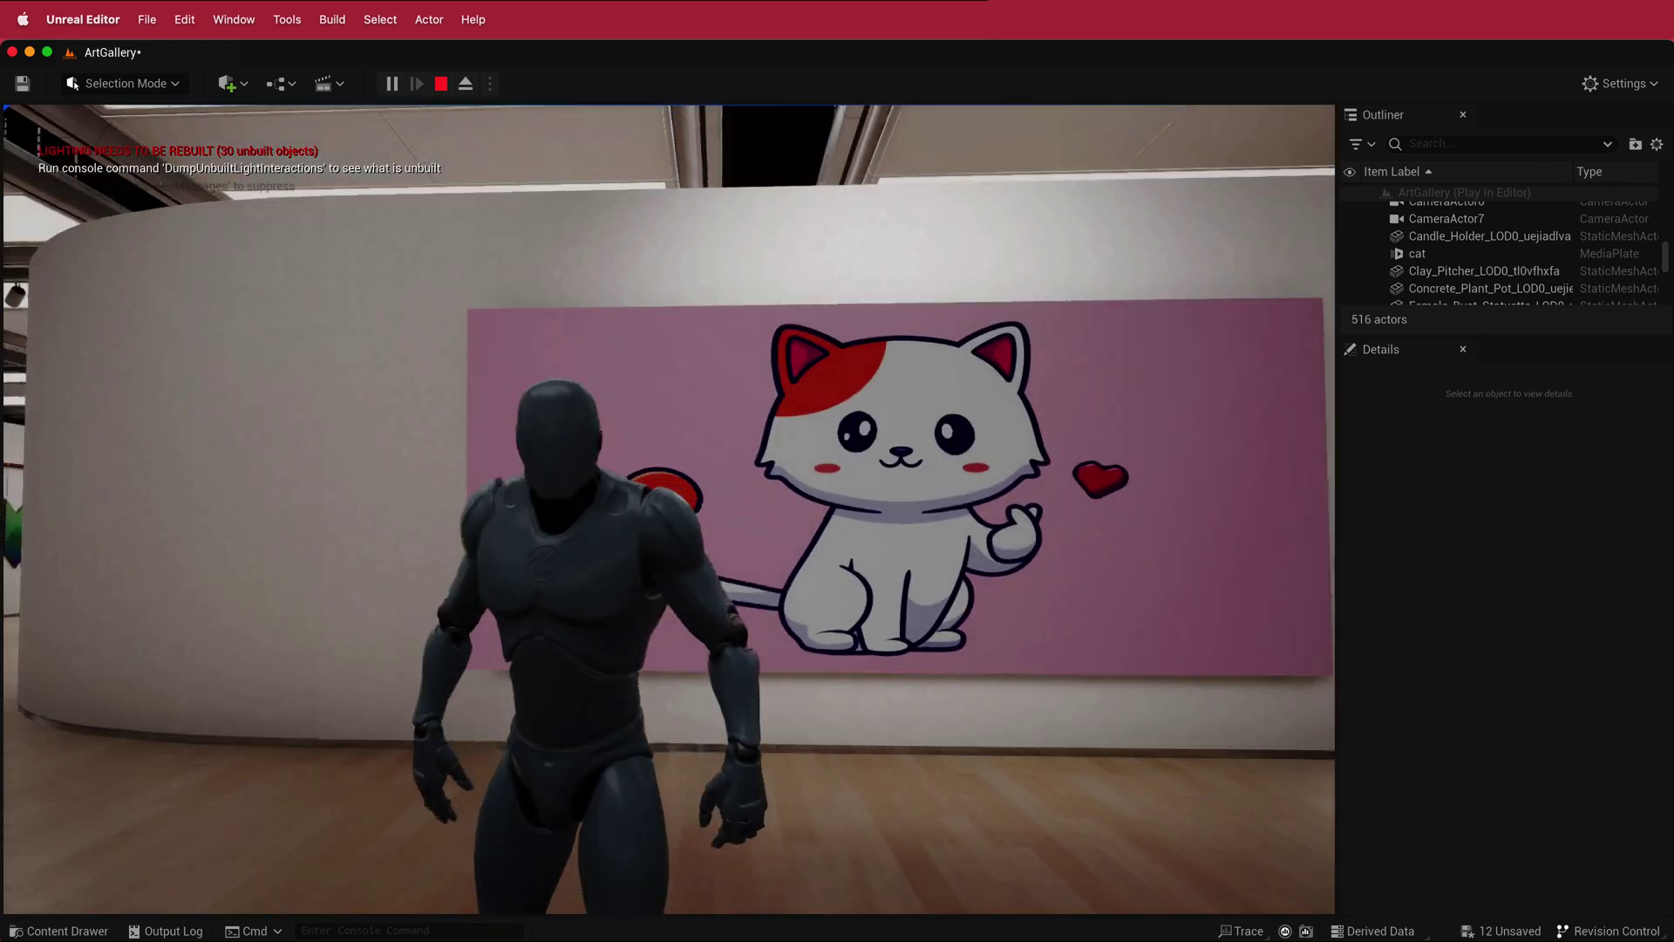
key("d")
key("s")
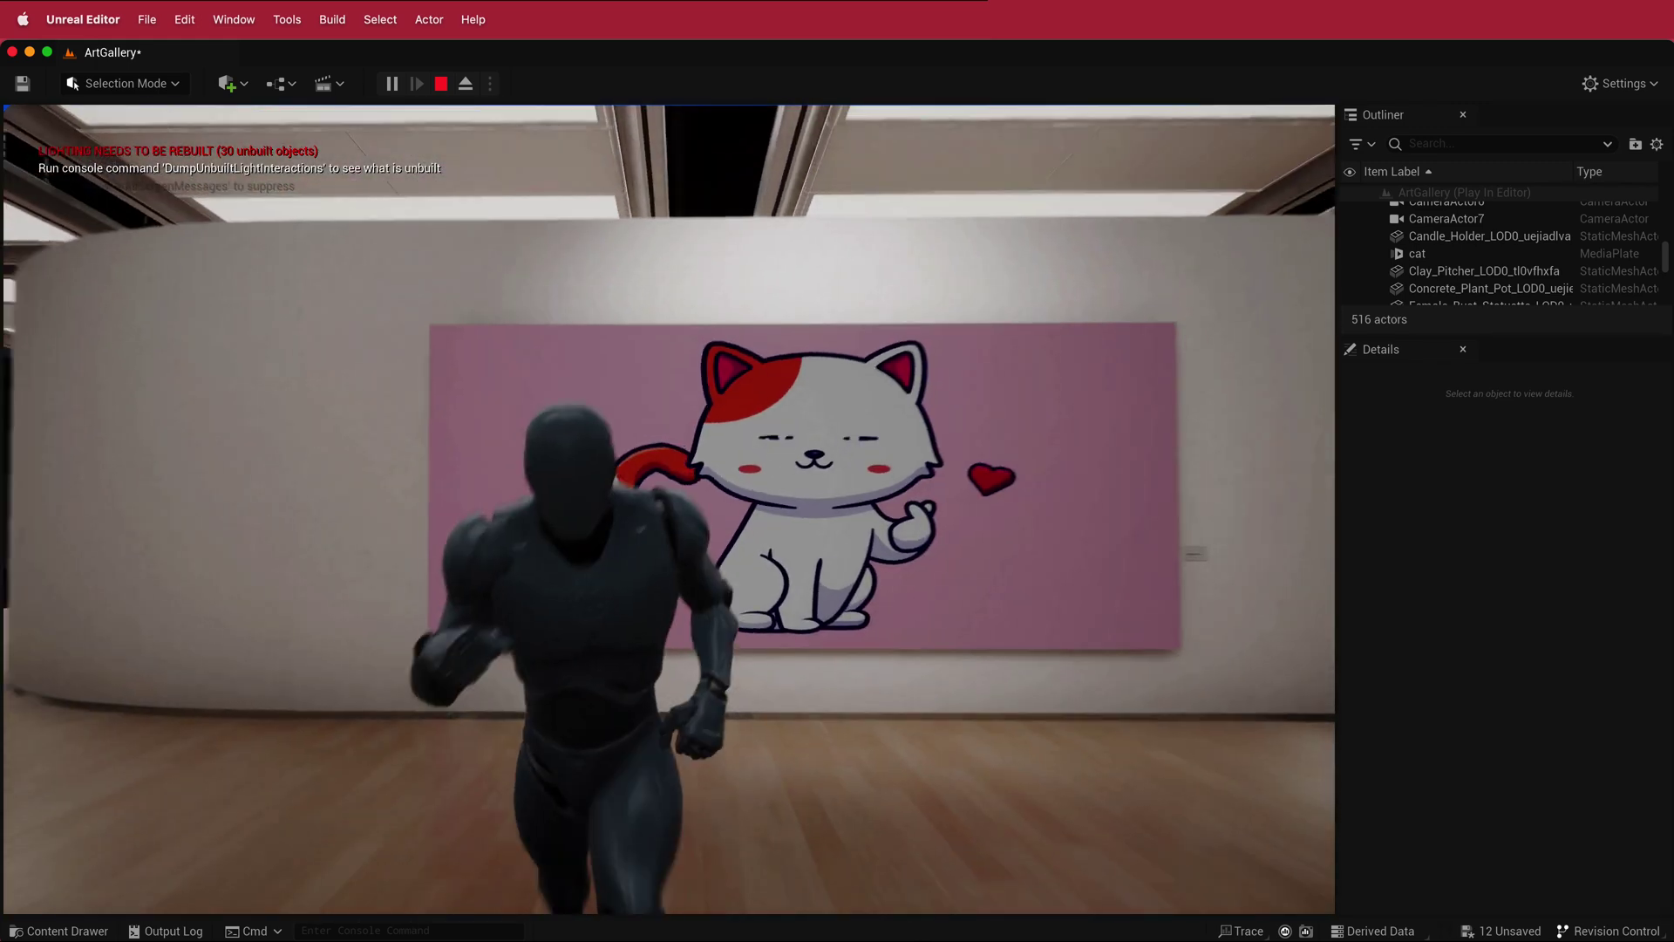
key("w")
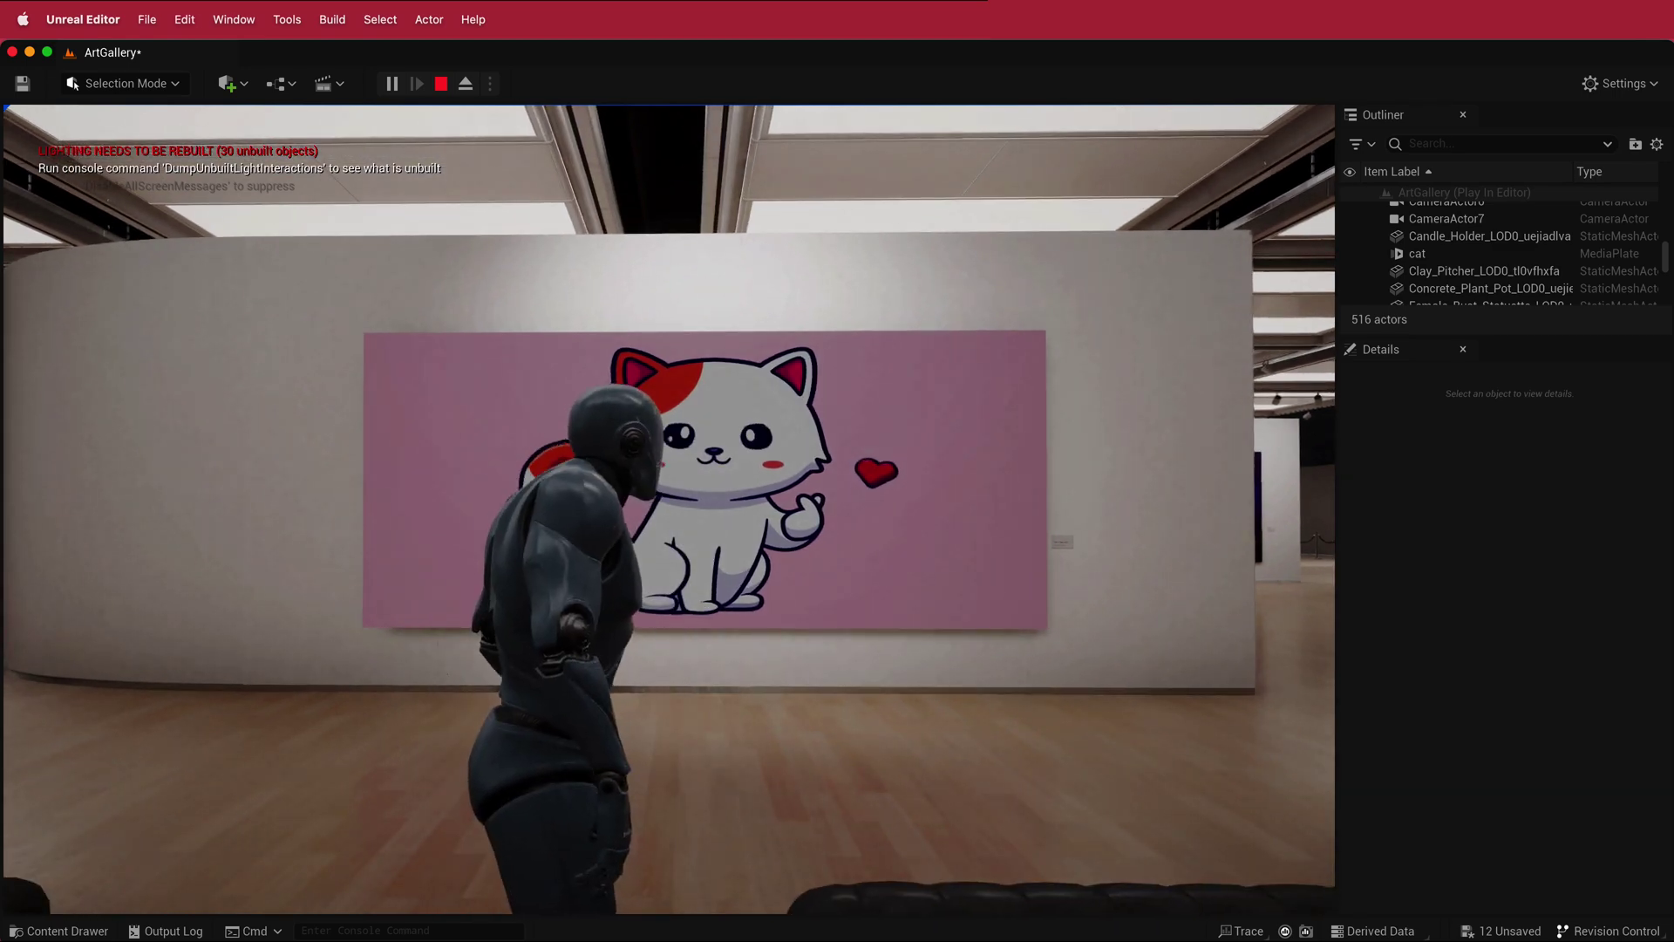
Step: Walk up to the title card beside the cat video to inspect it and end the play session
key("w")
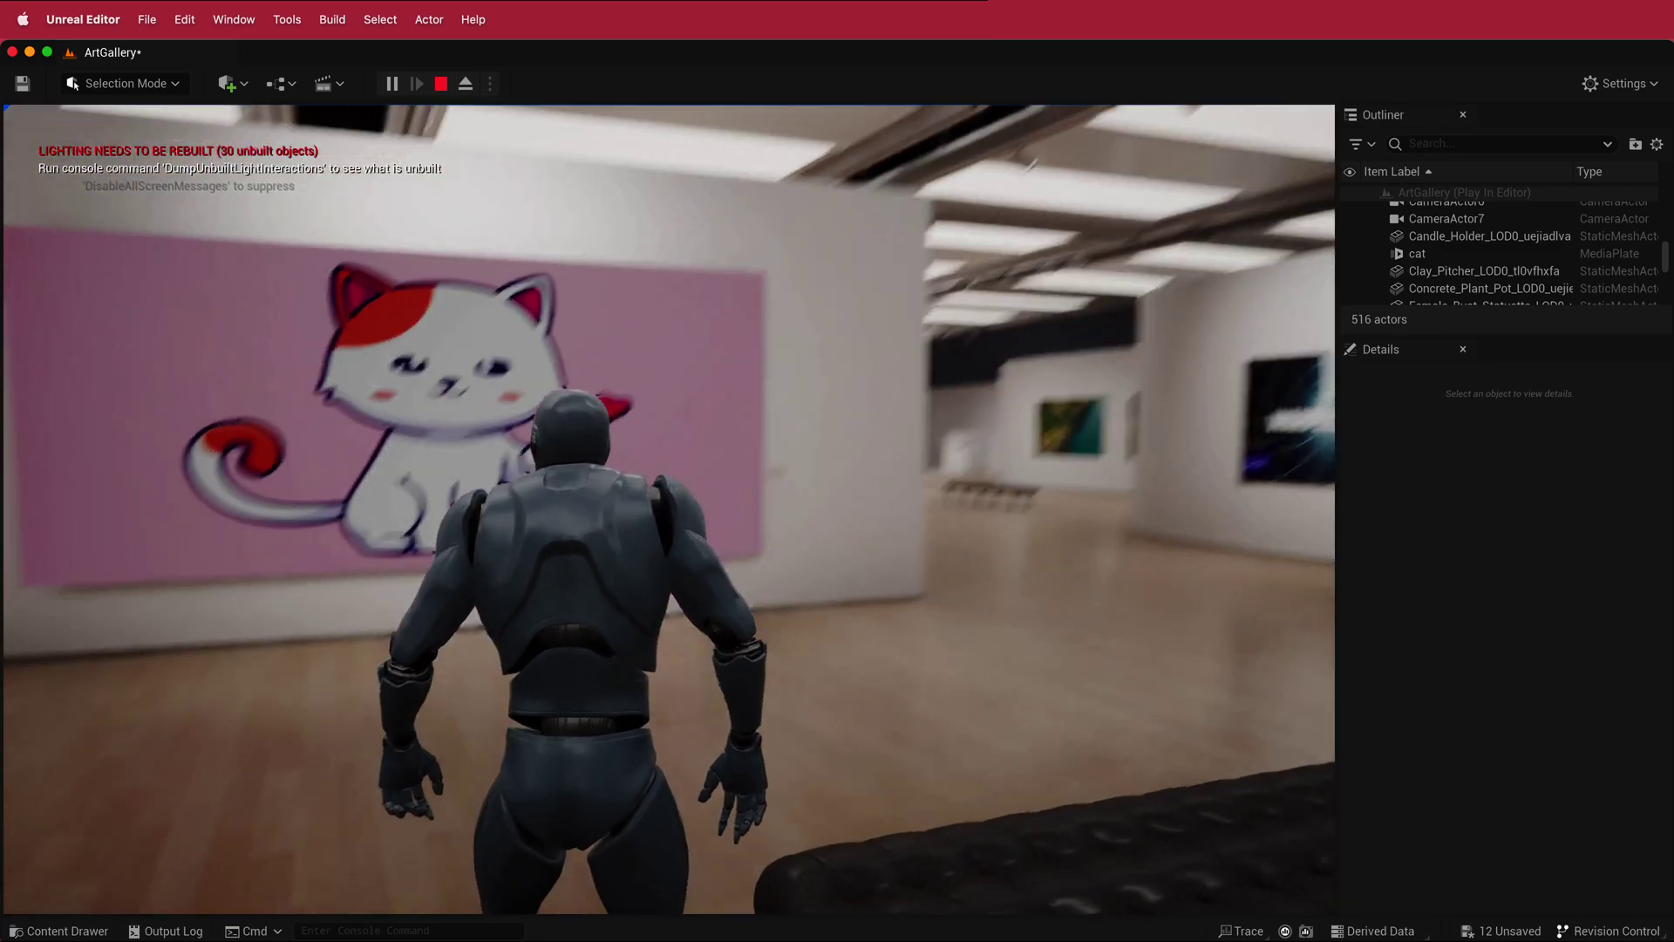
key("w")
key("d")
key("w")
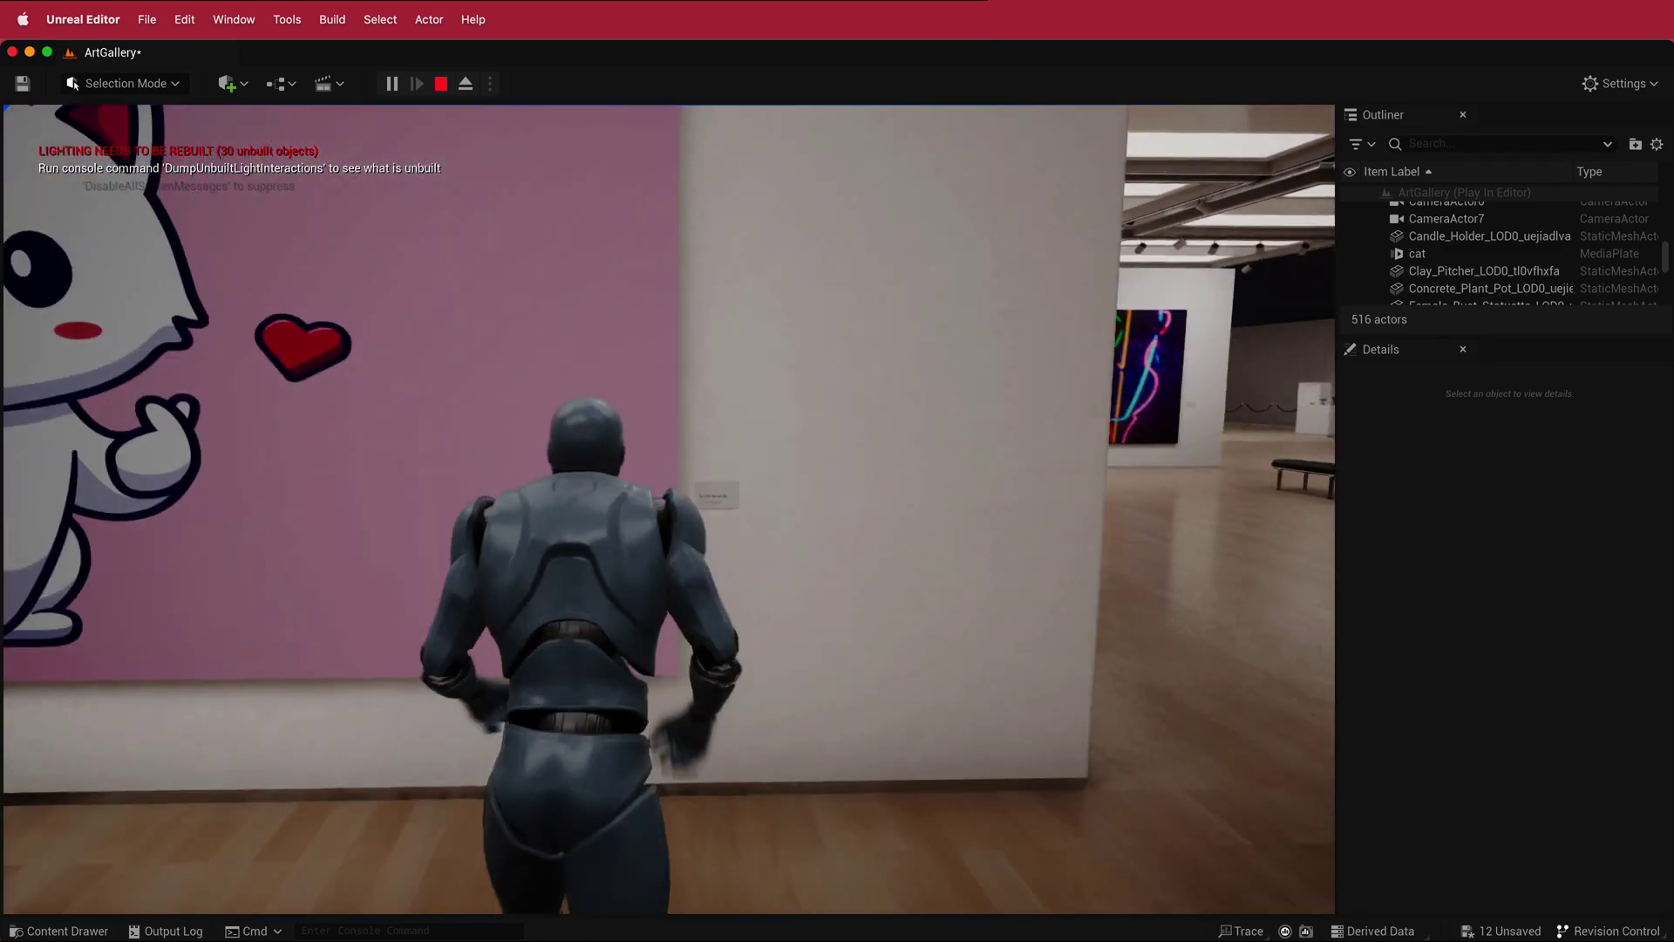
key("d")
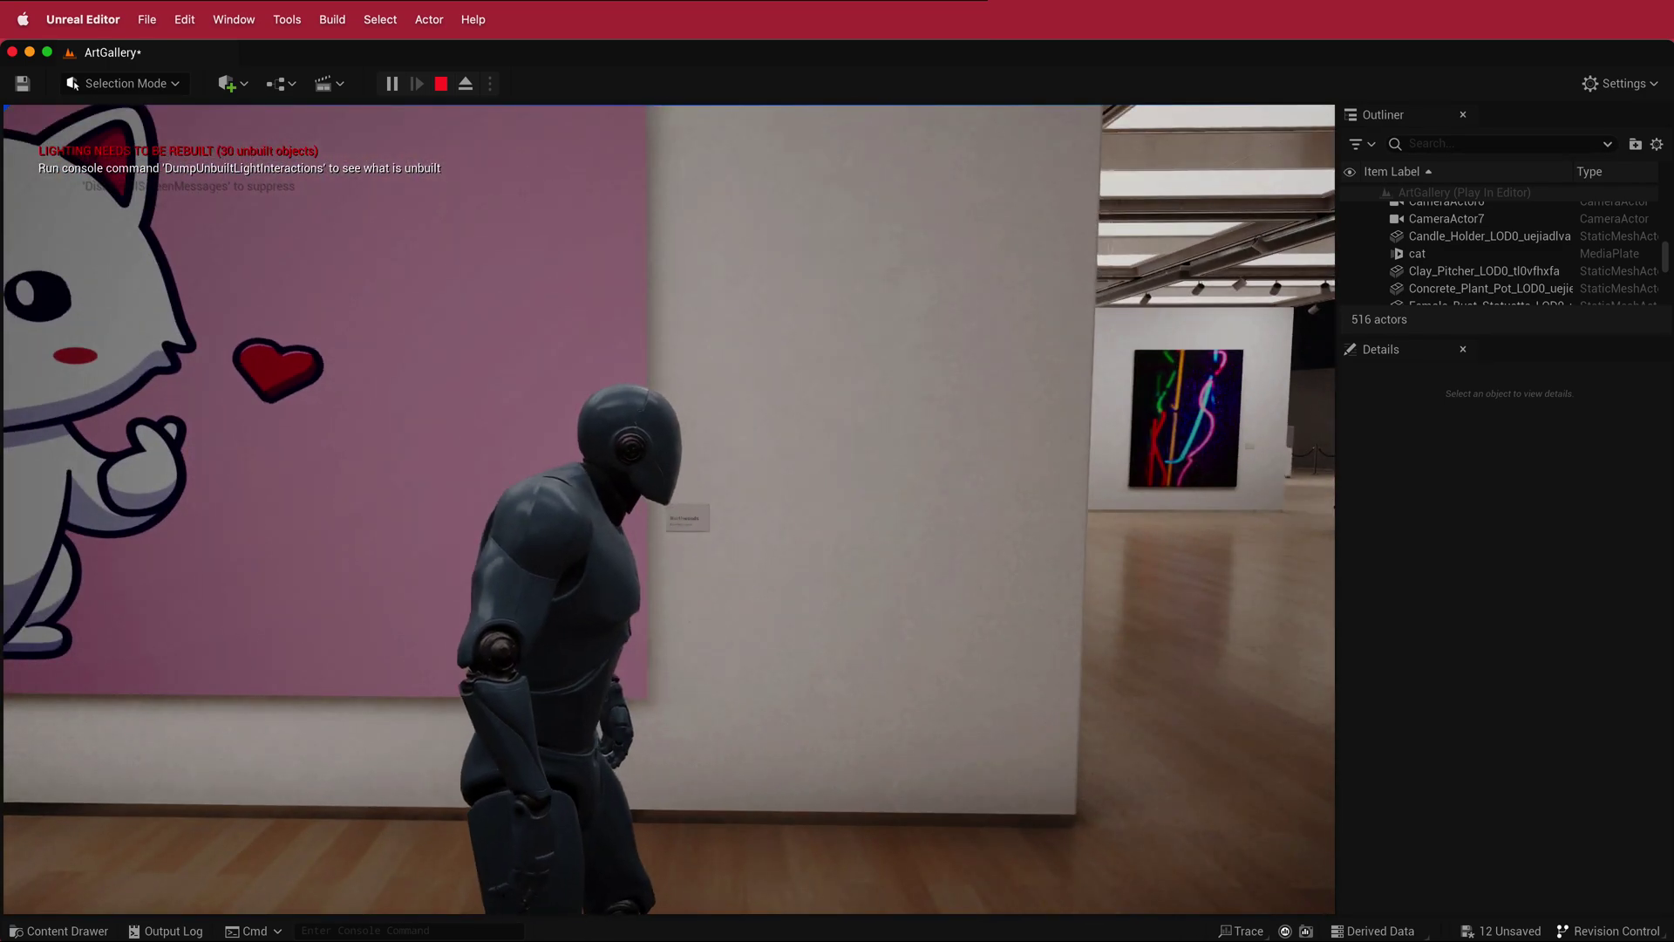
key("shift+F1")
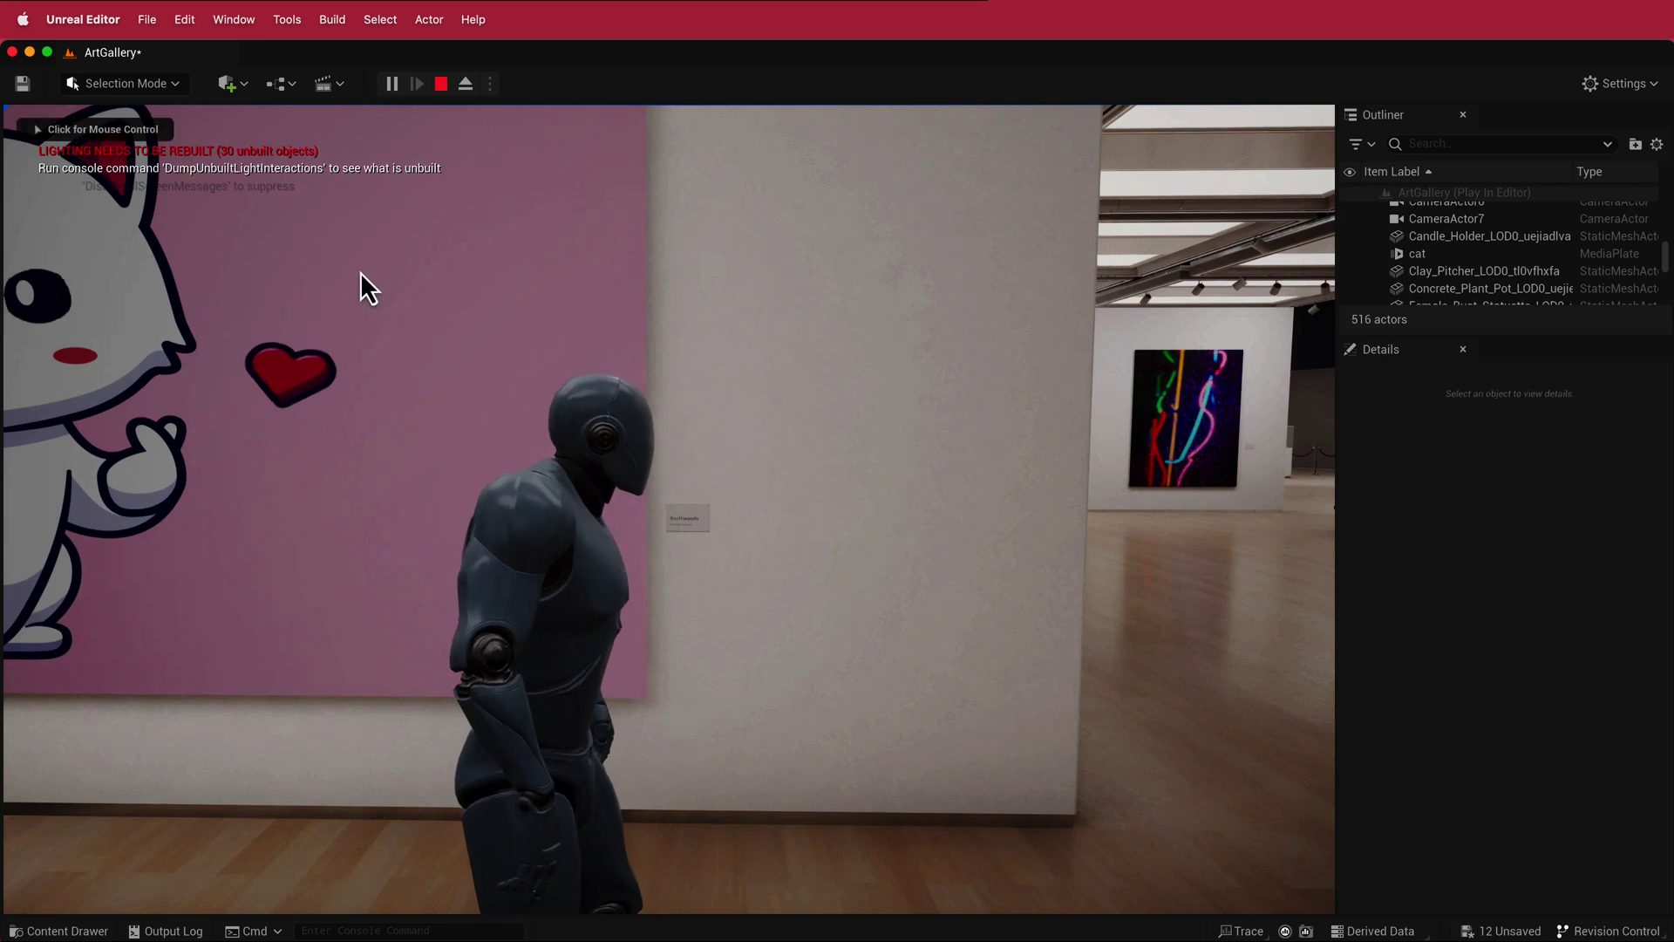
left_click(442, 83)
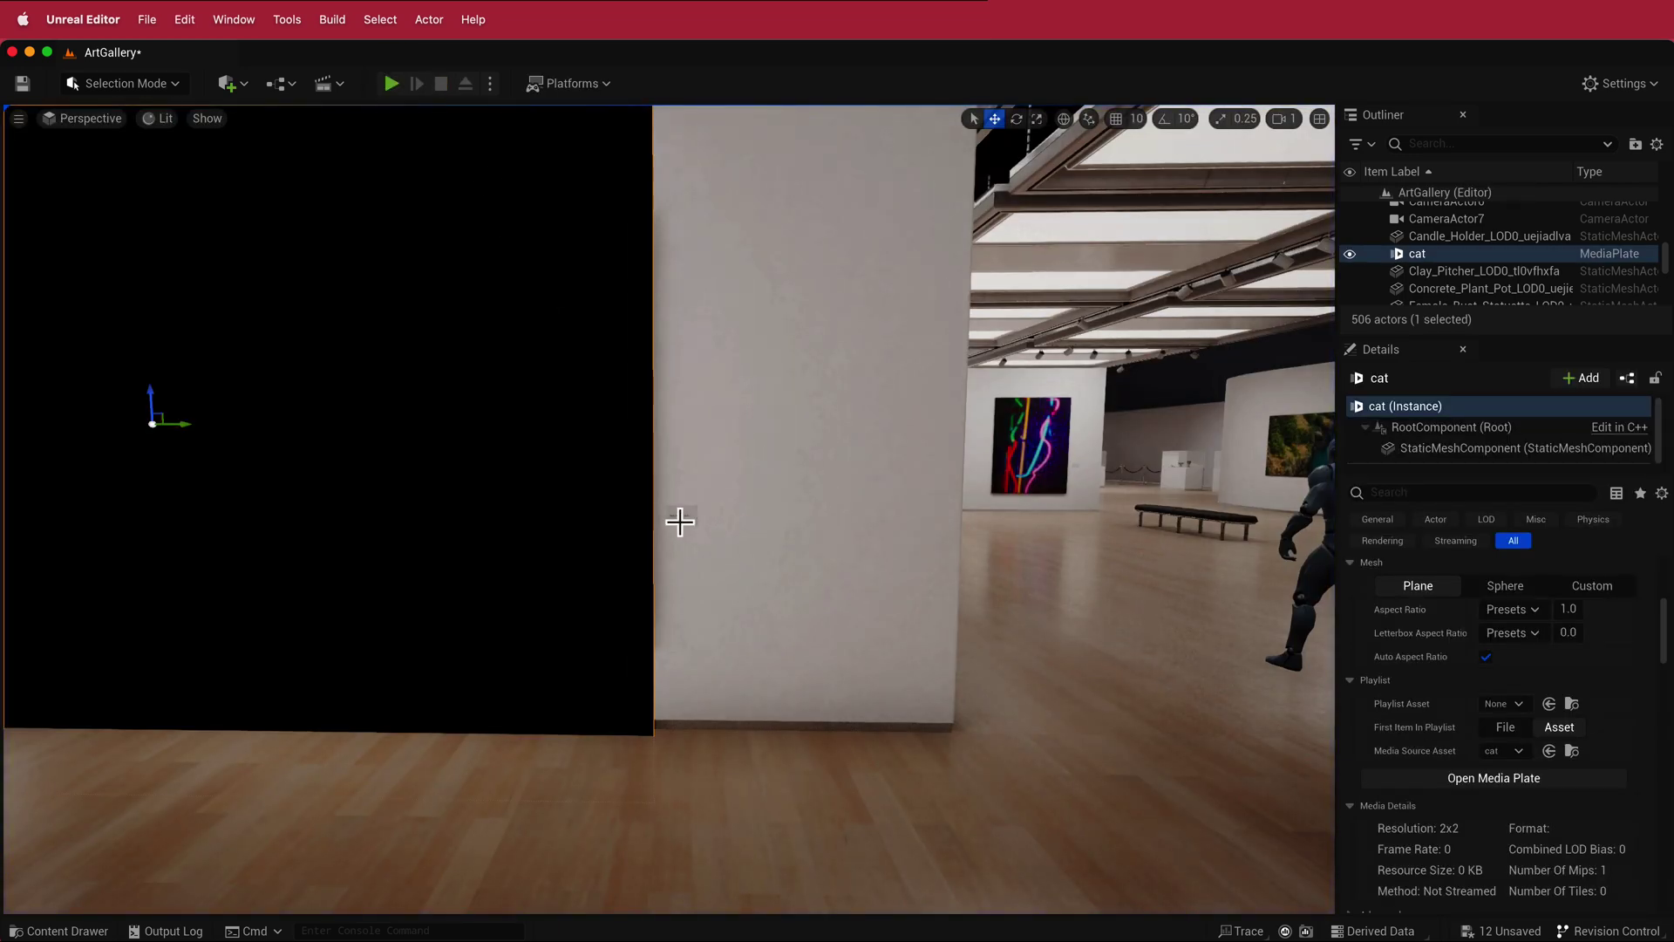
Step: Change the title text on the title card beside the cat video to "Cat Animation"
scroll(679, 524, "up", 5)
scroll(729, 555, "down", 4)
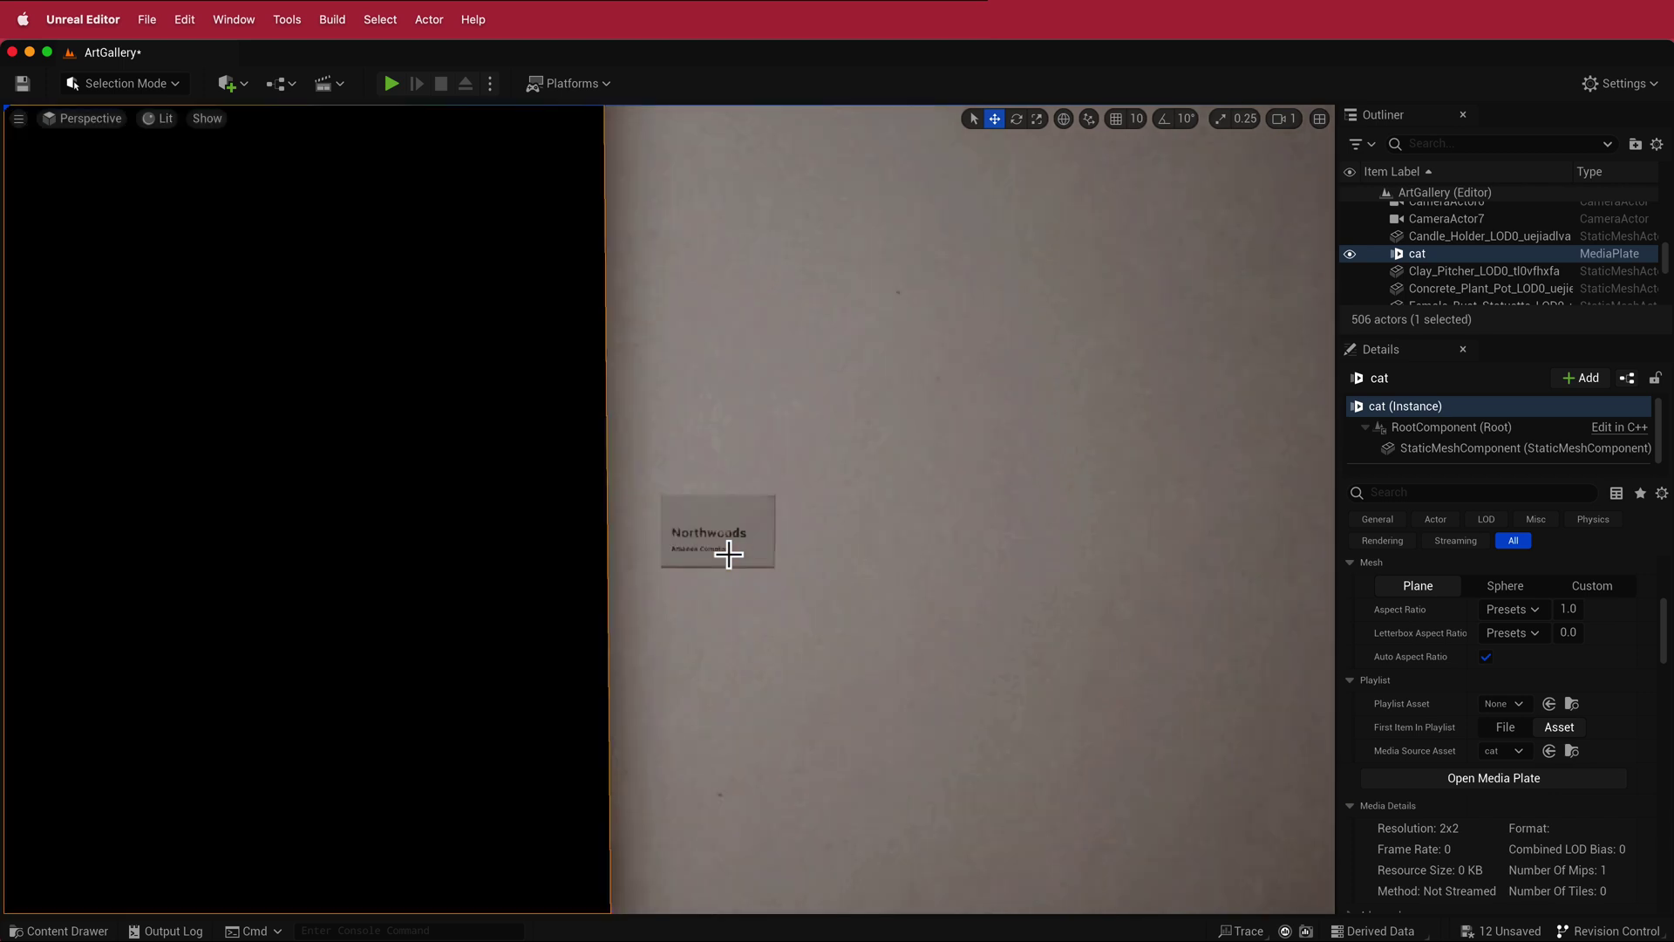
left_click(974, 118)
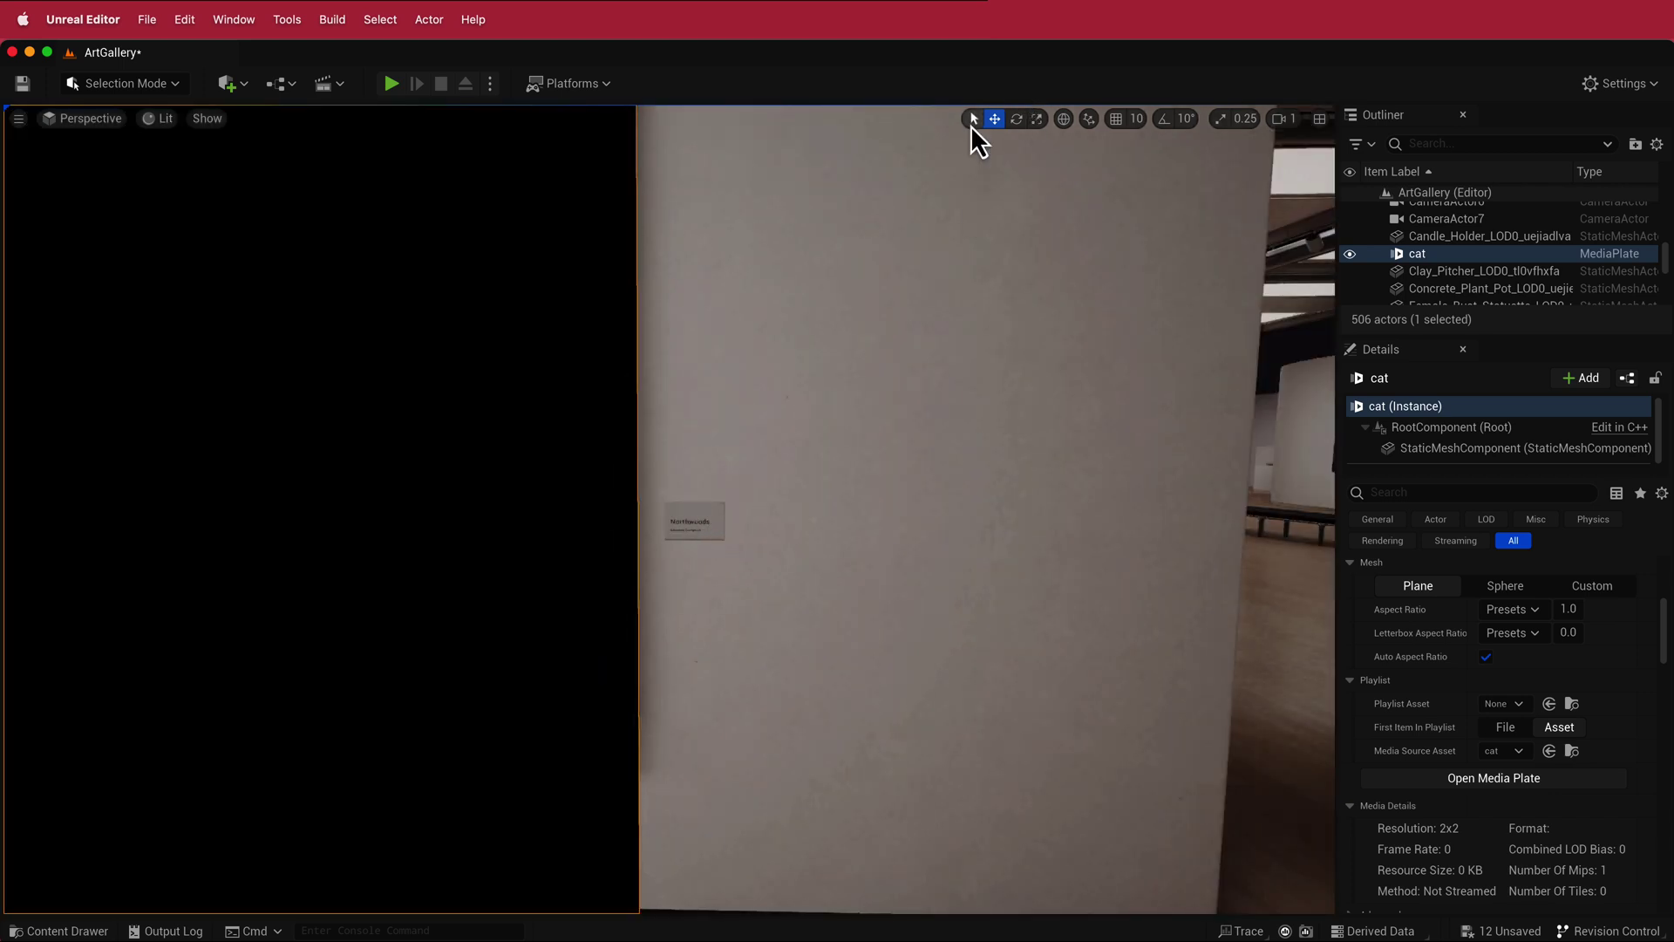
left_click(693, 524)
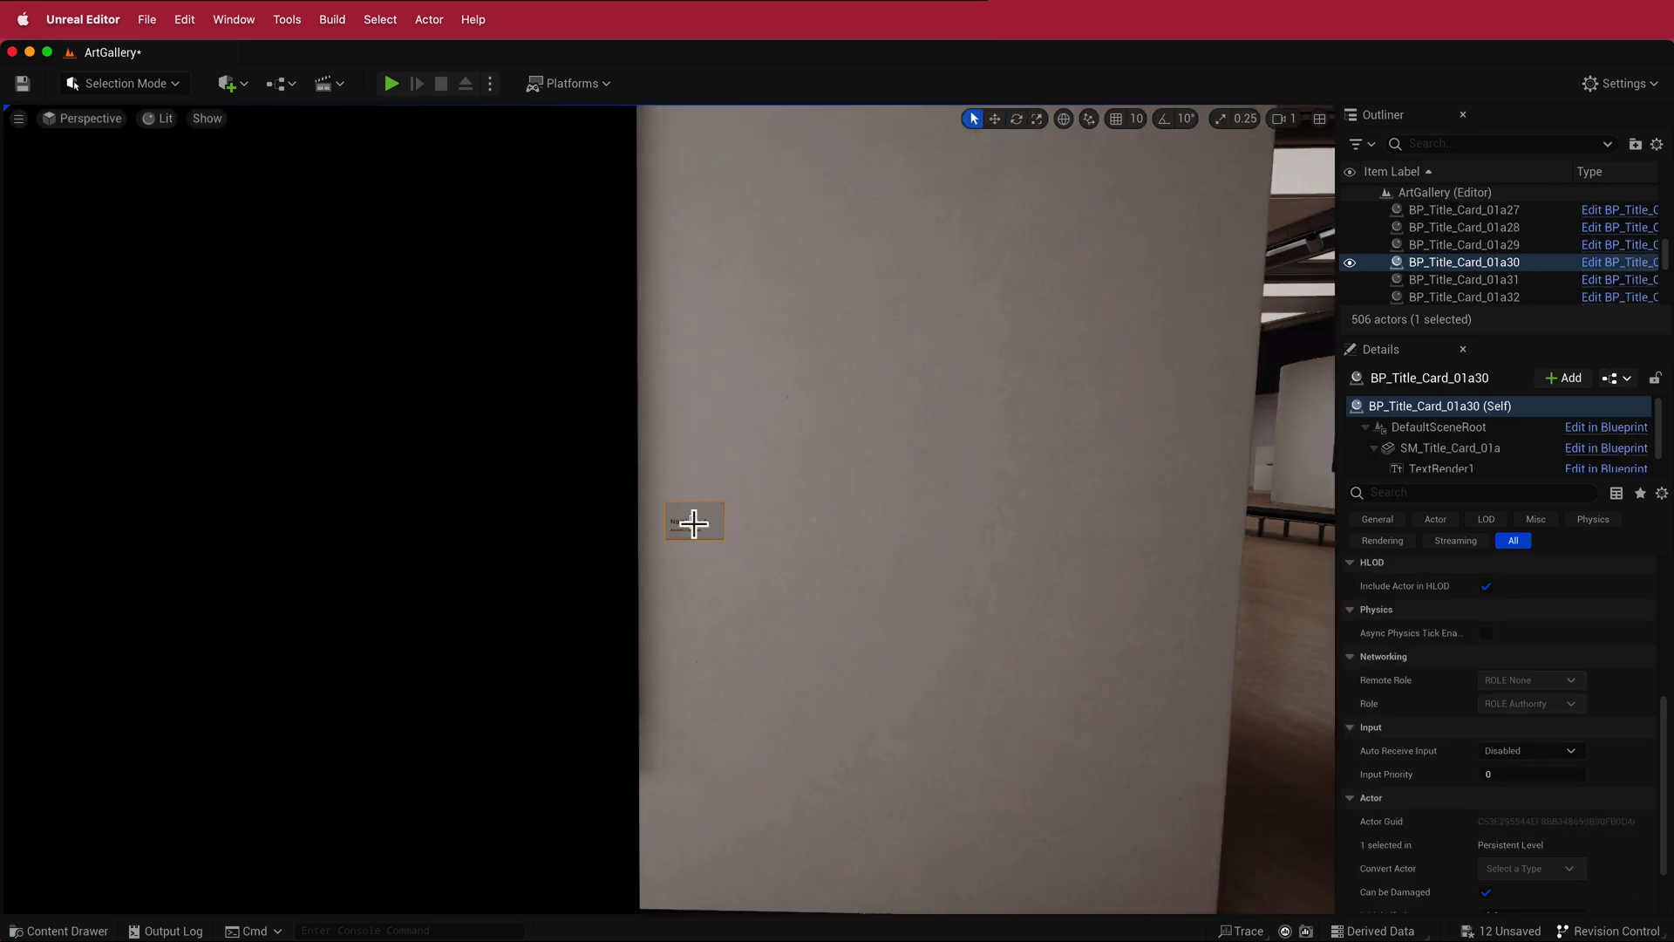
left_click(1465, 468)
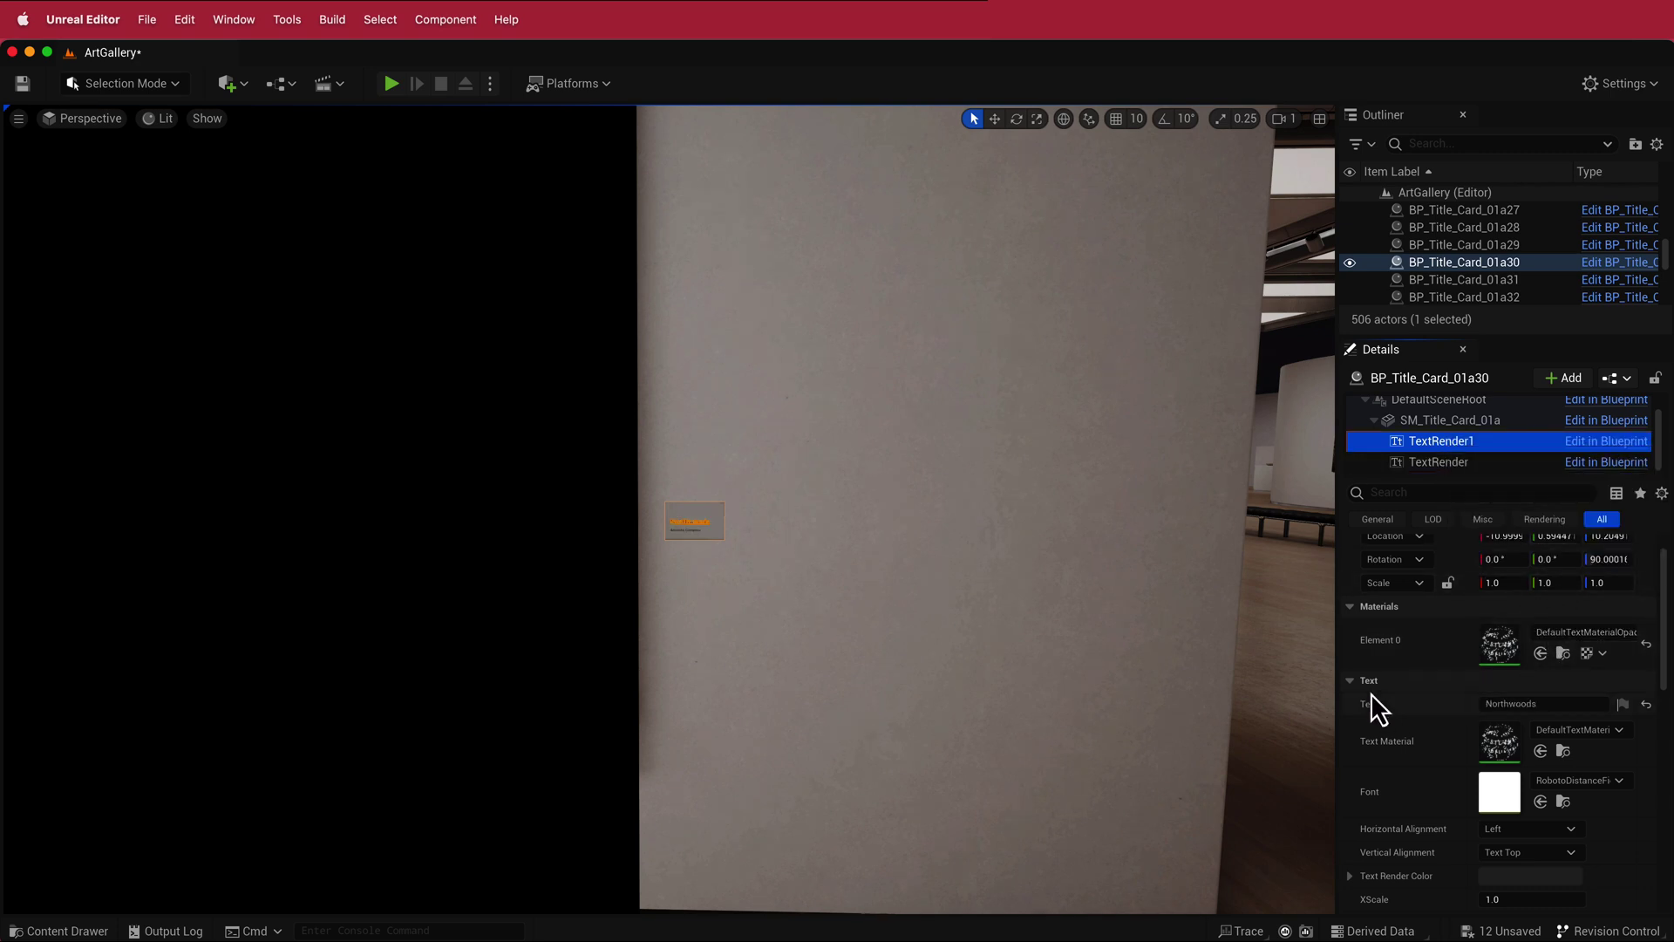
left_click(1475, 703)
type("Cat Animation")
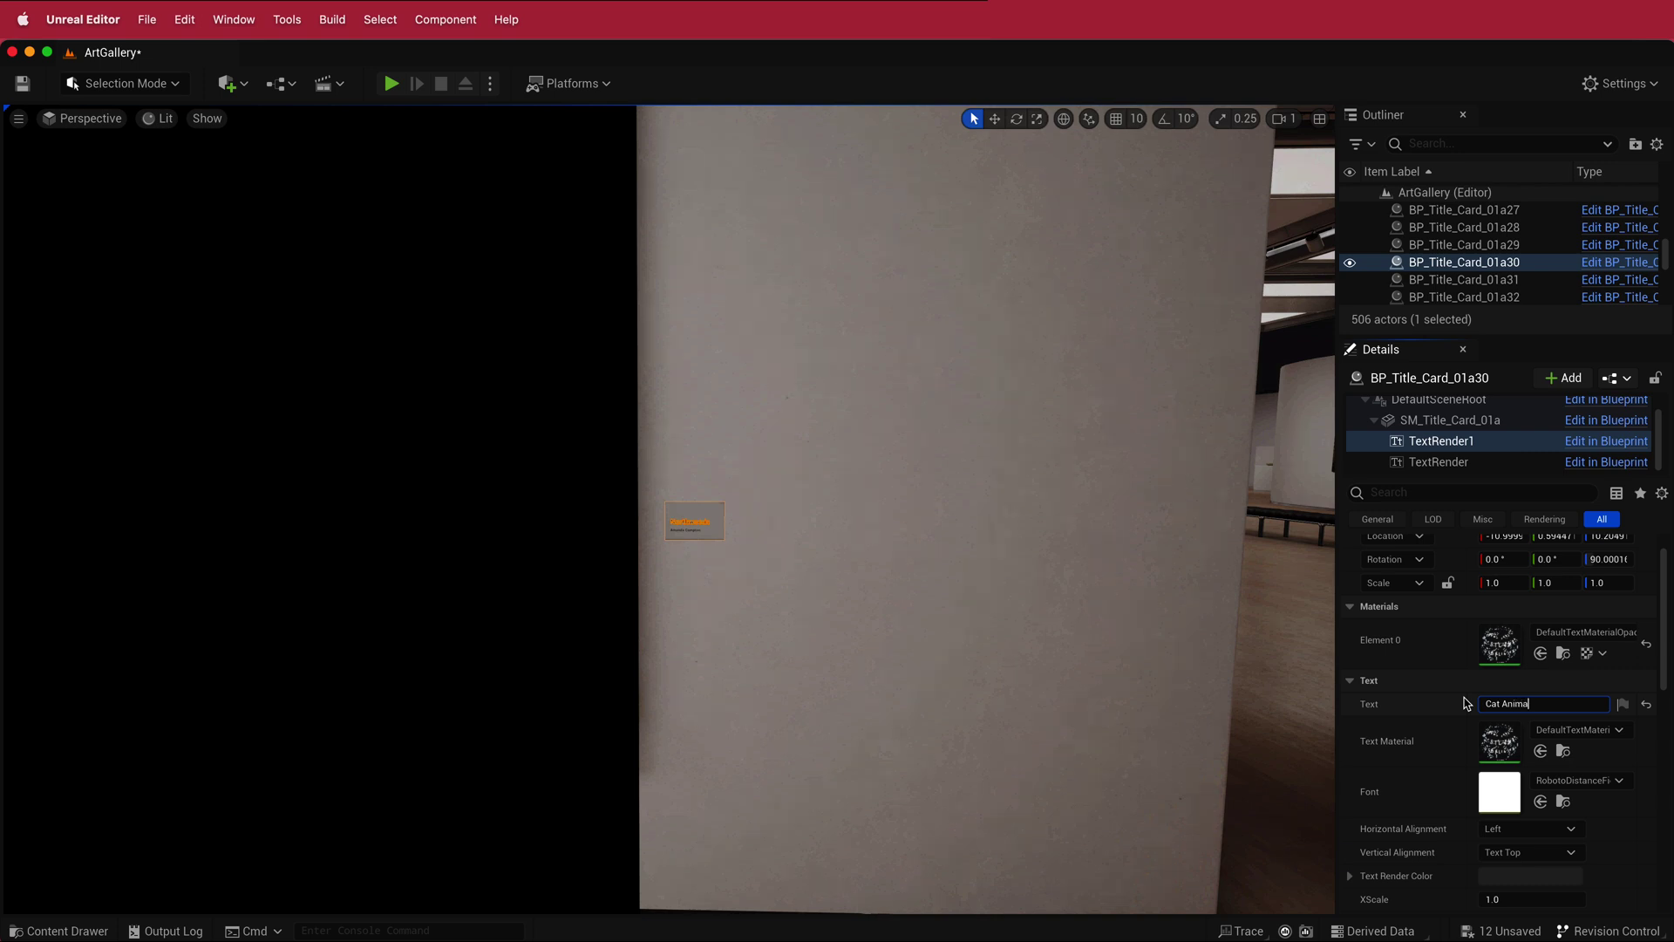
Step: Replace the artist line on the cat video's title card with the new artist's name
left_click(1443, 463)
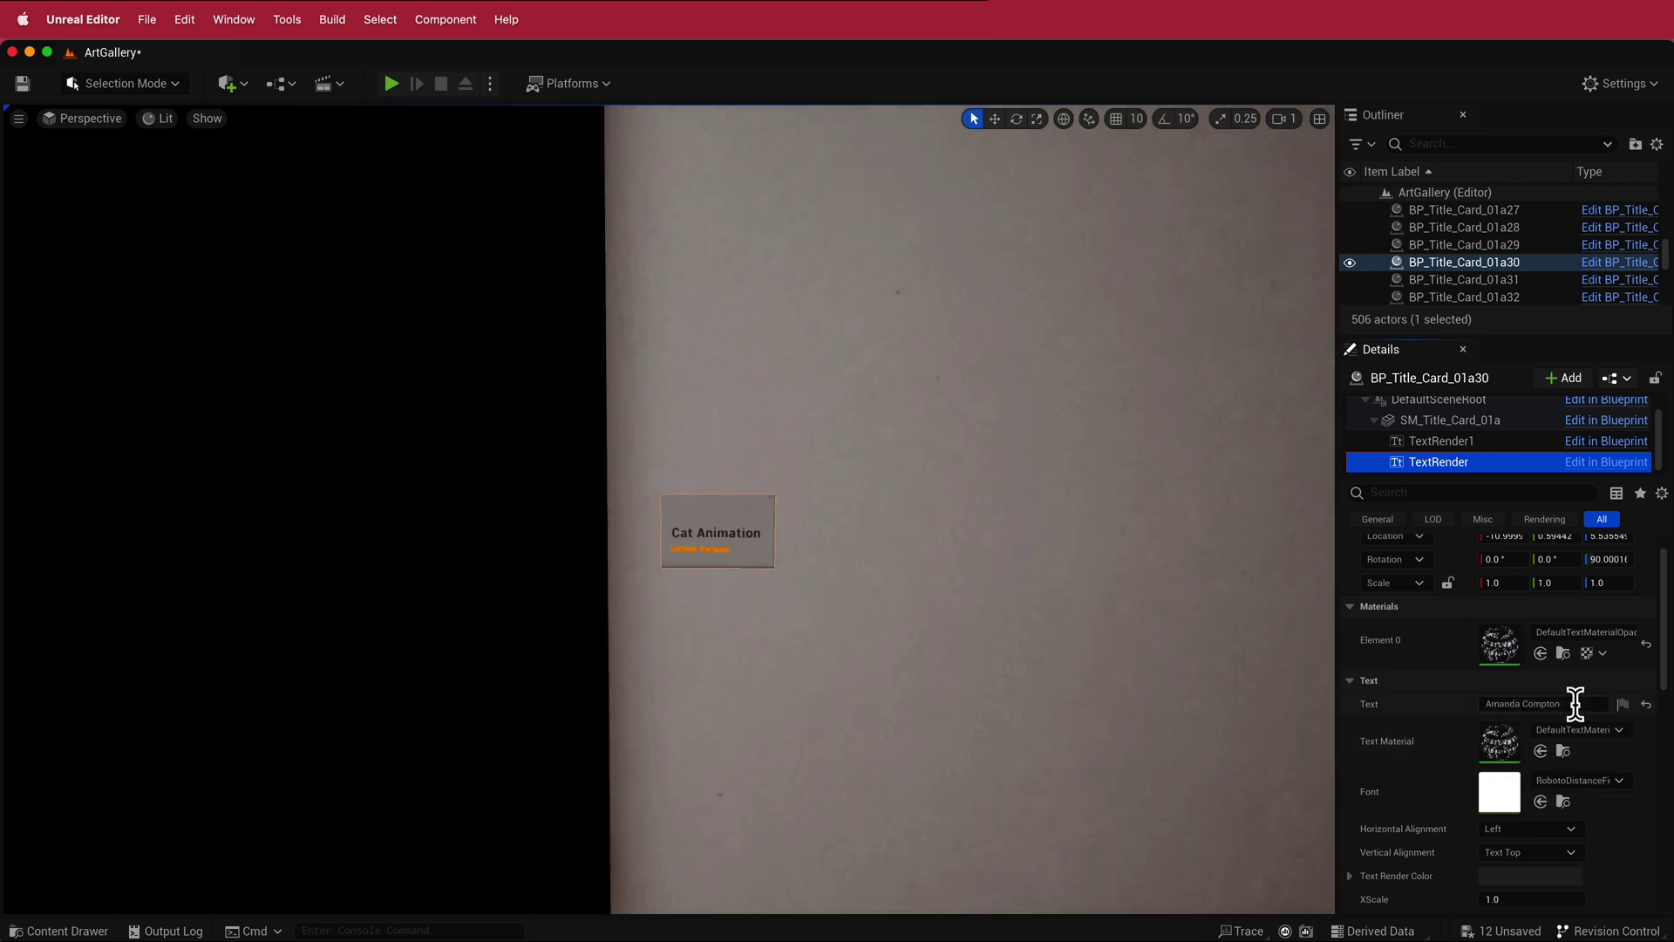
left_click_drag(1573, 703, 1479, 703)
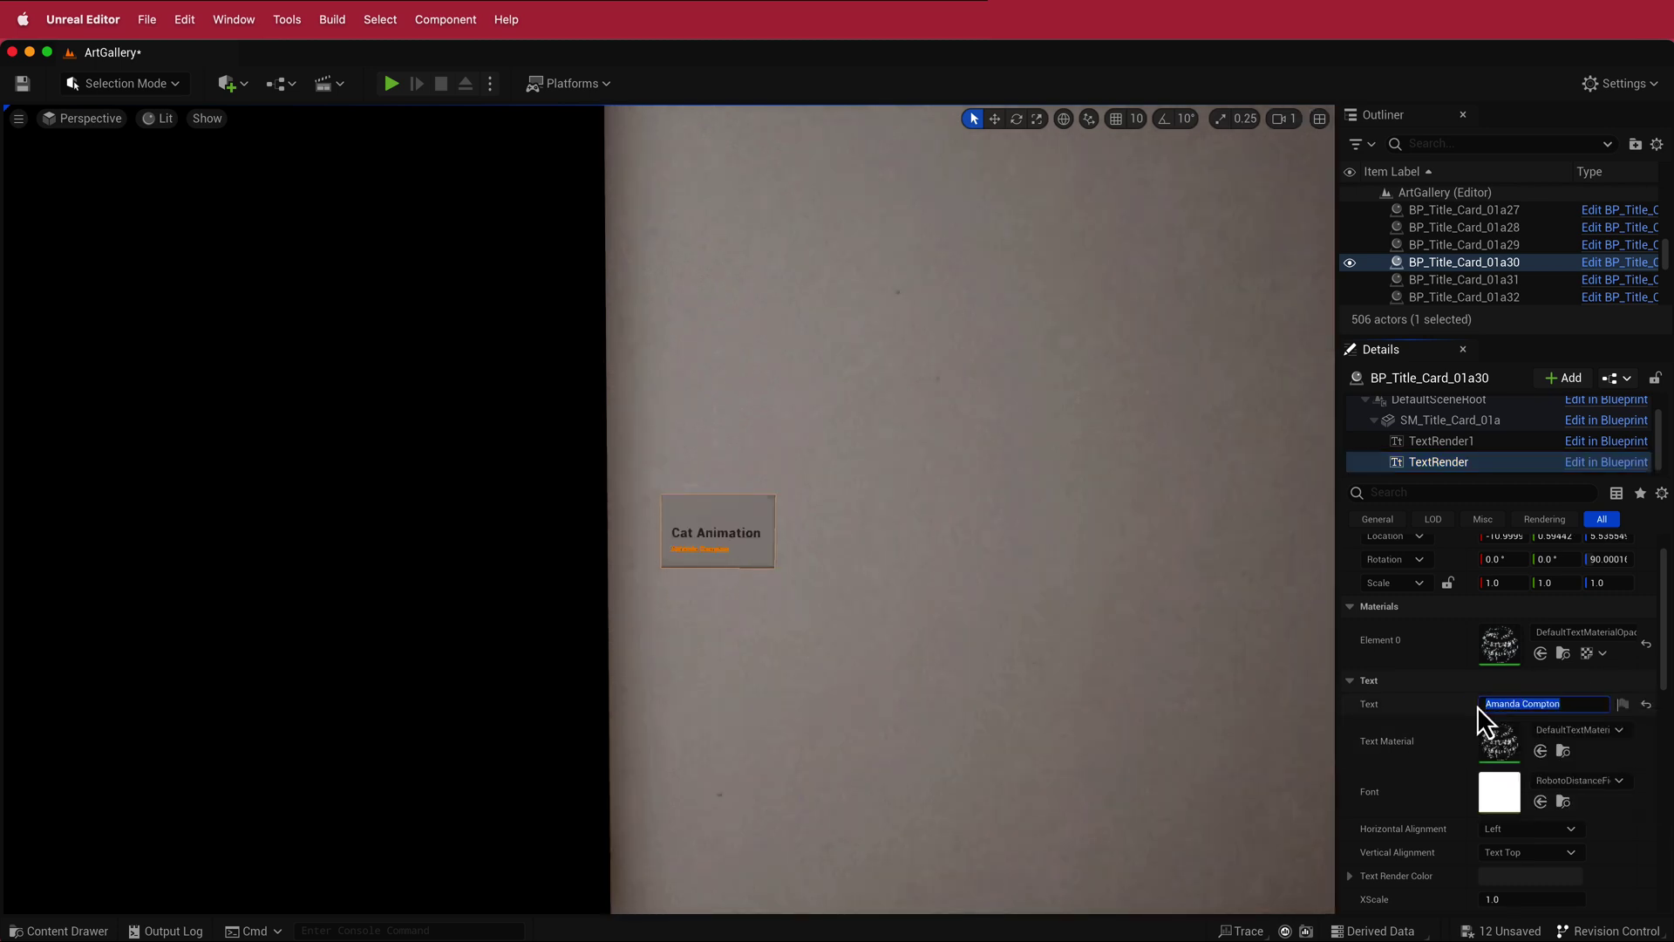
type("OLS")
left_click(937, 566)
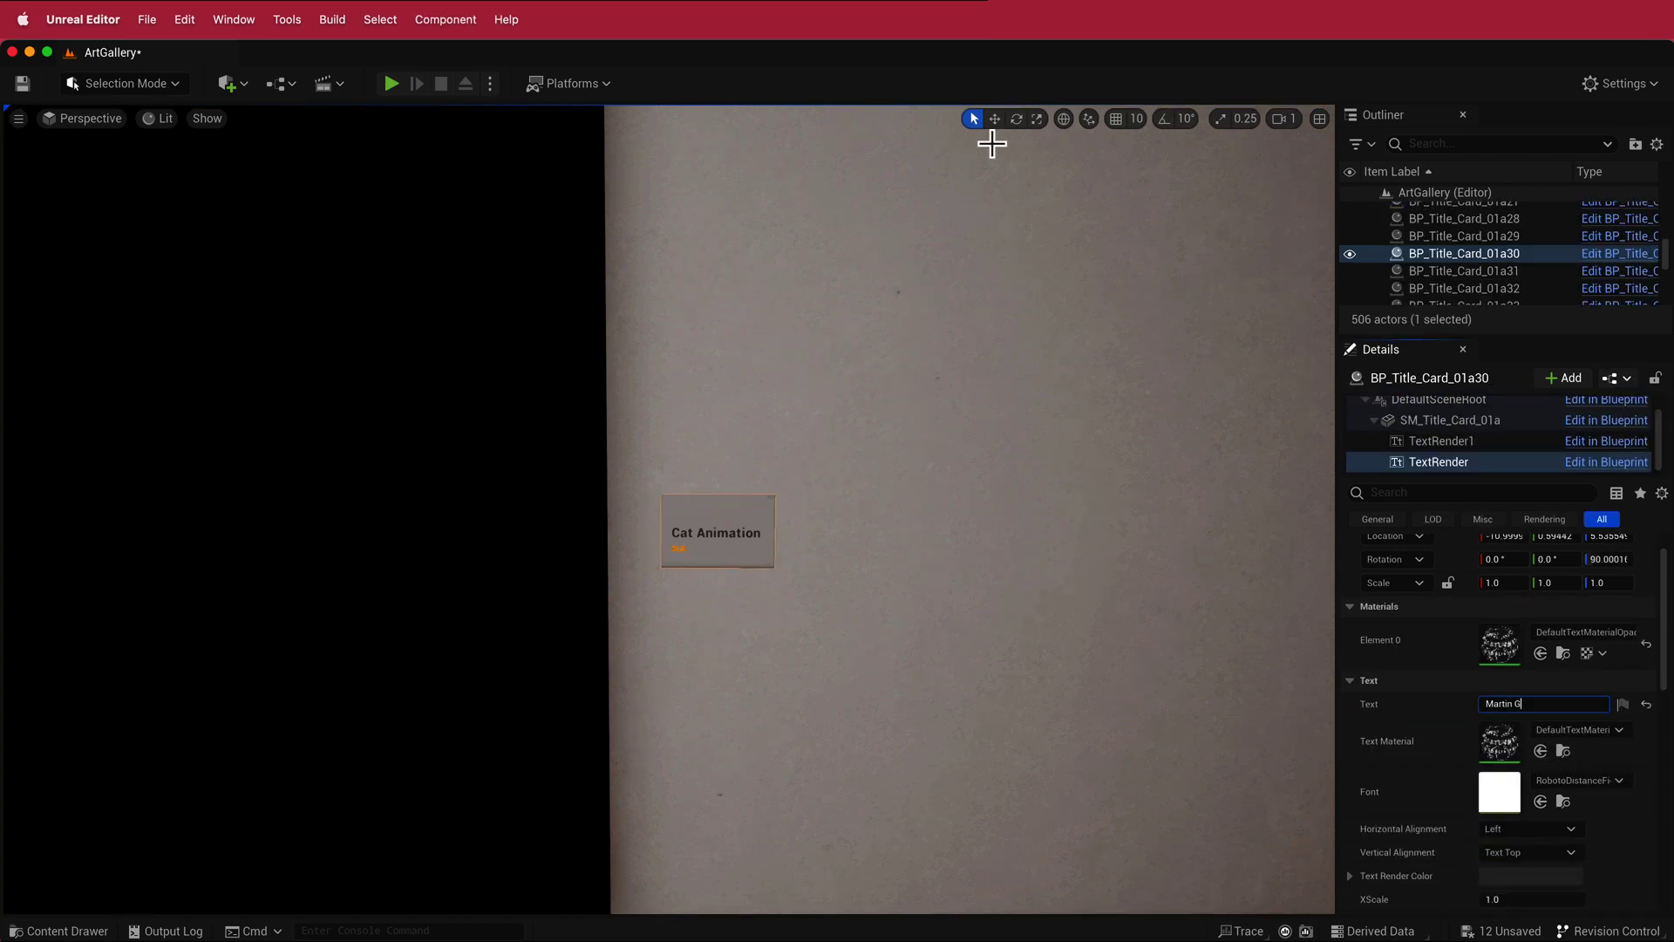
left_click(977, 125)
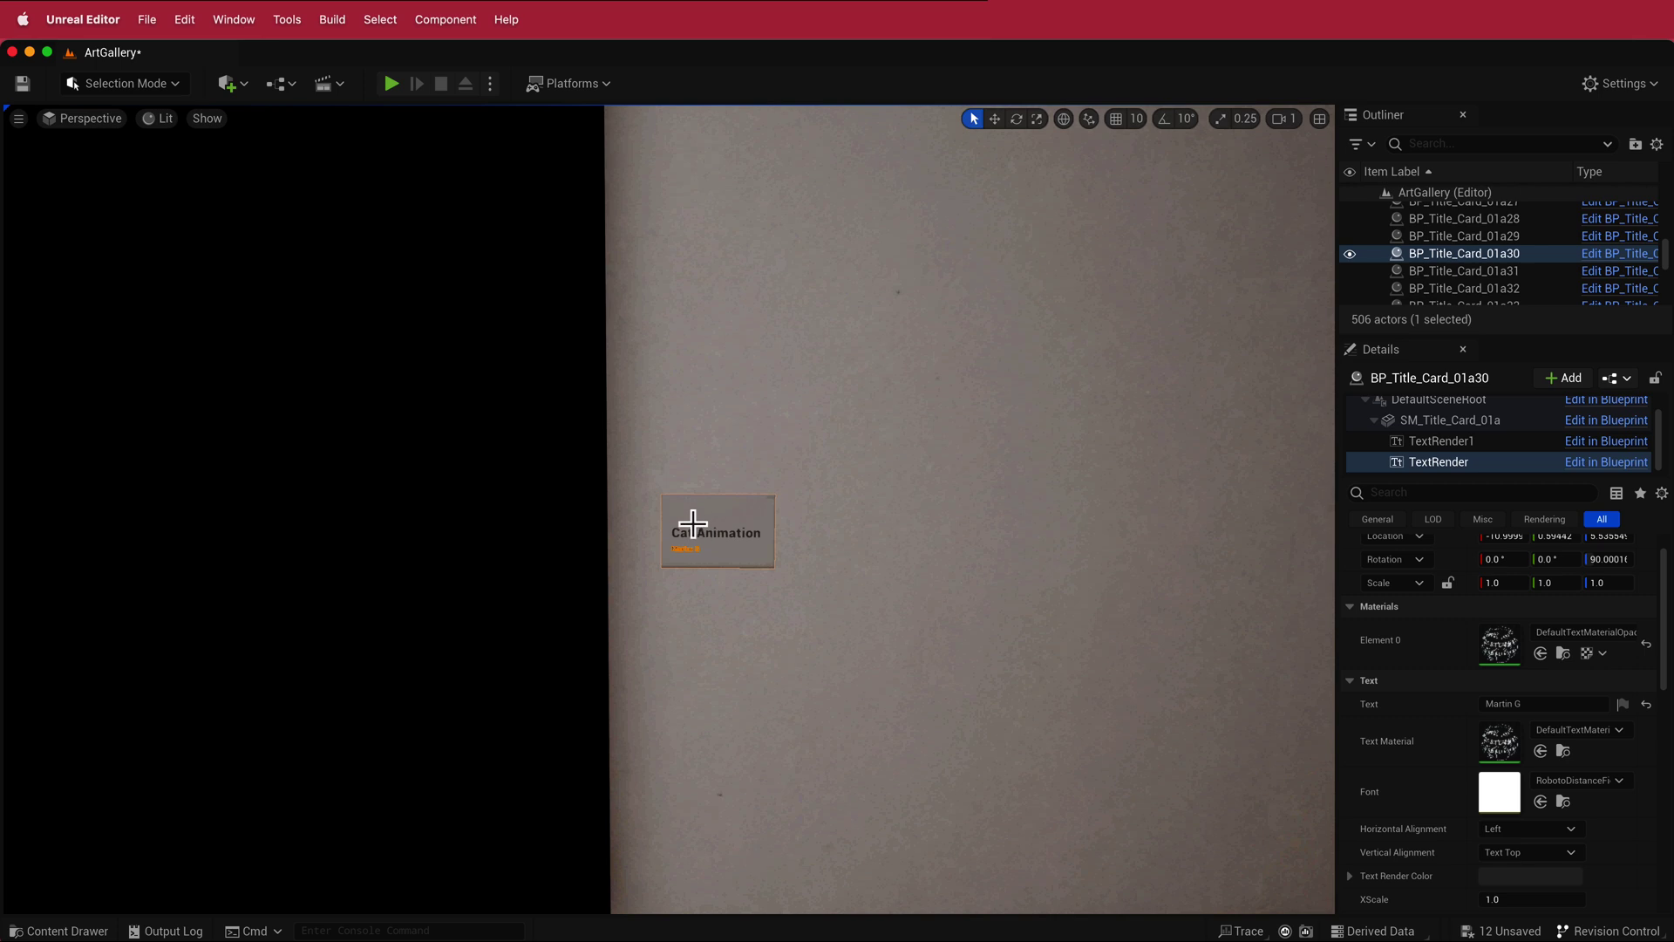
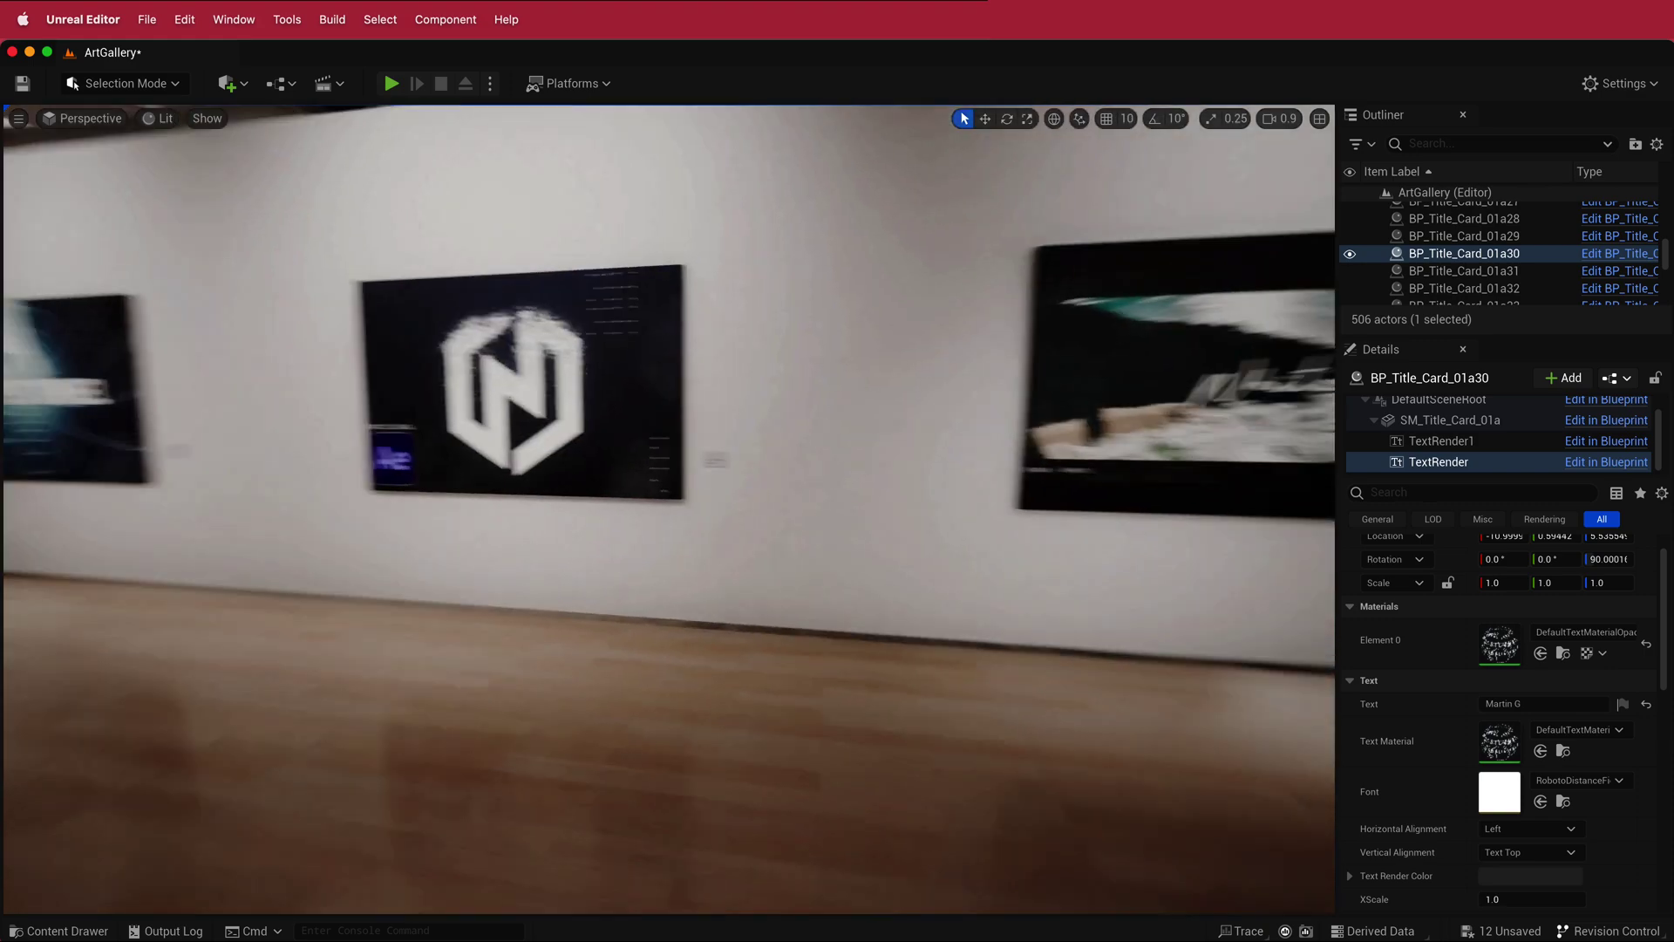
key("s")
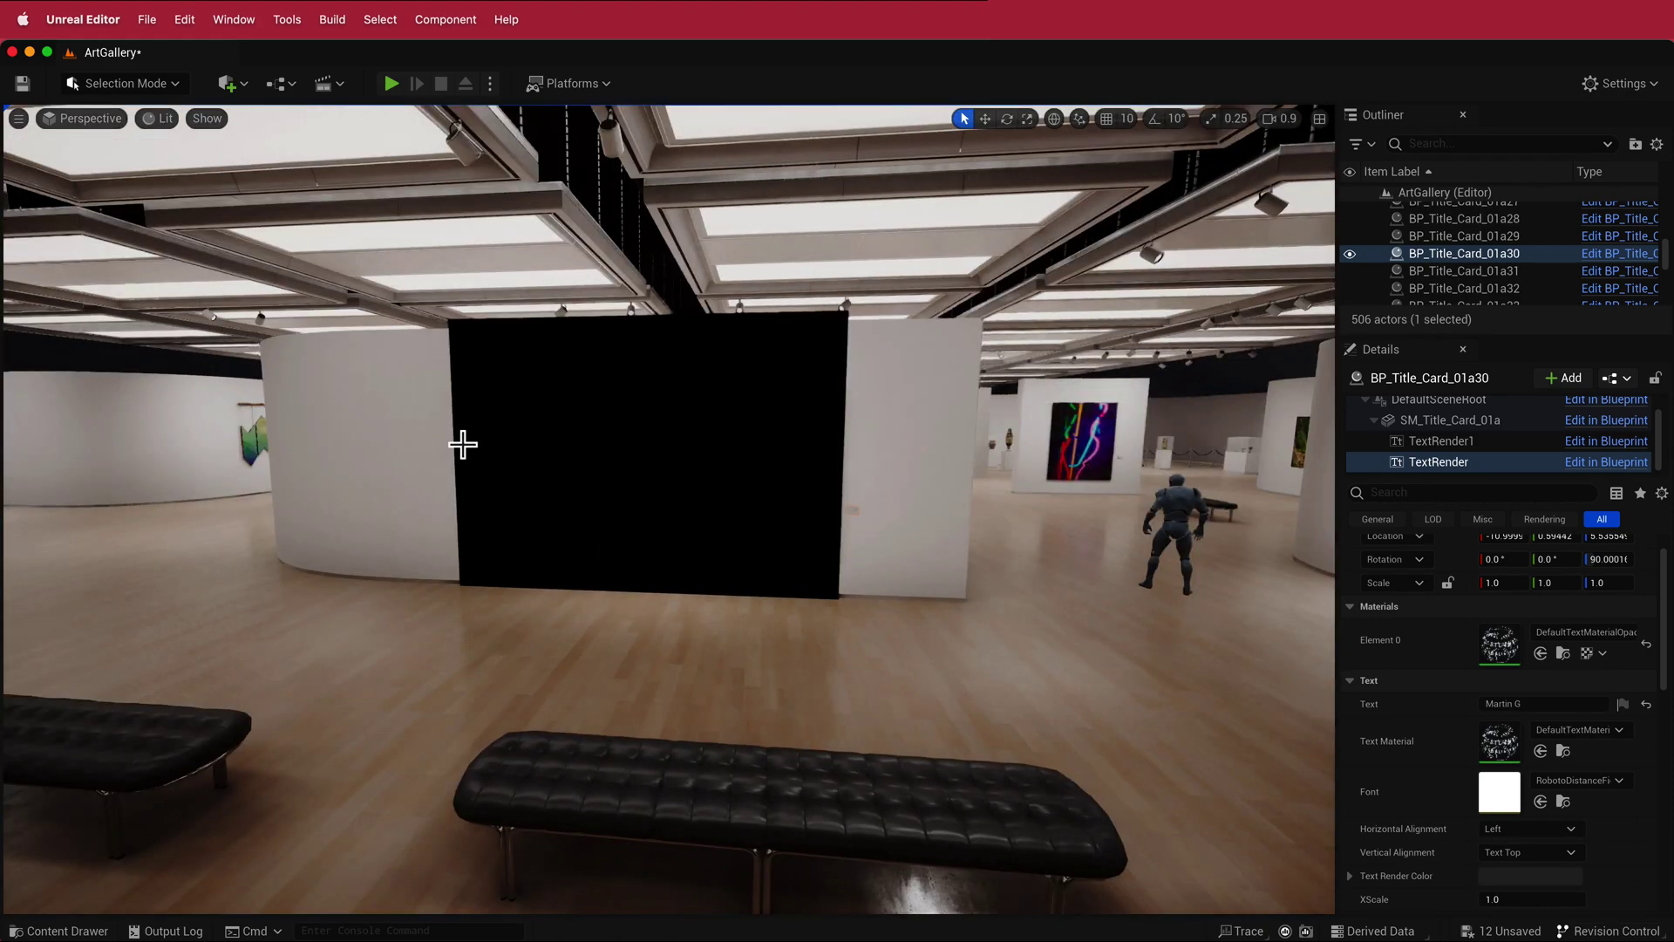
Step: Play the level, walk past the cat video and its title card to inspect them, and end the play session
left_click(391, 85)
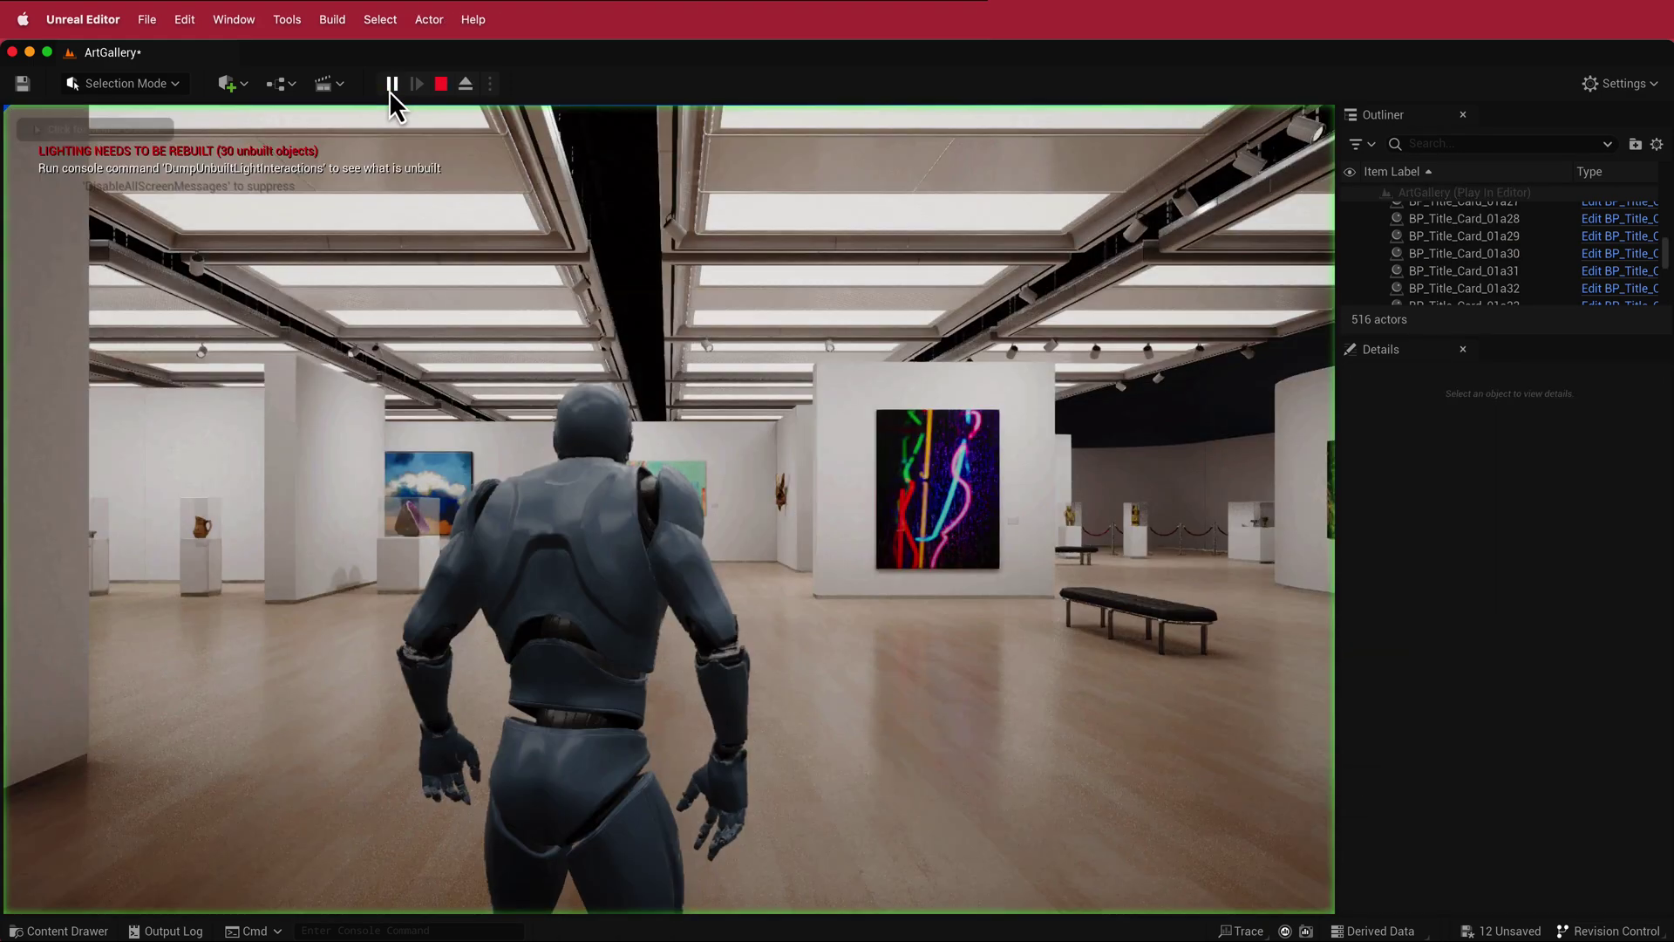
left_click(493, 490)
key("w")
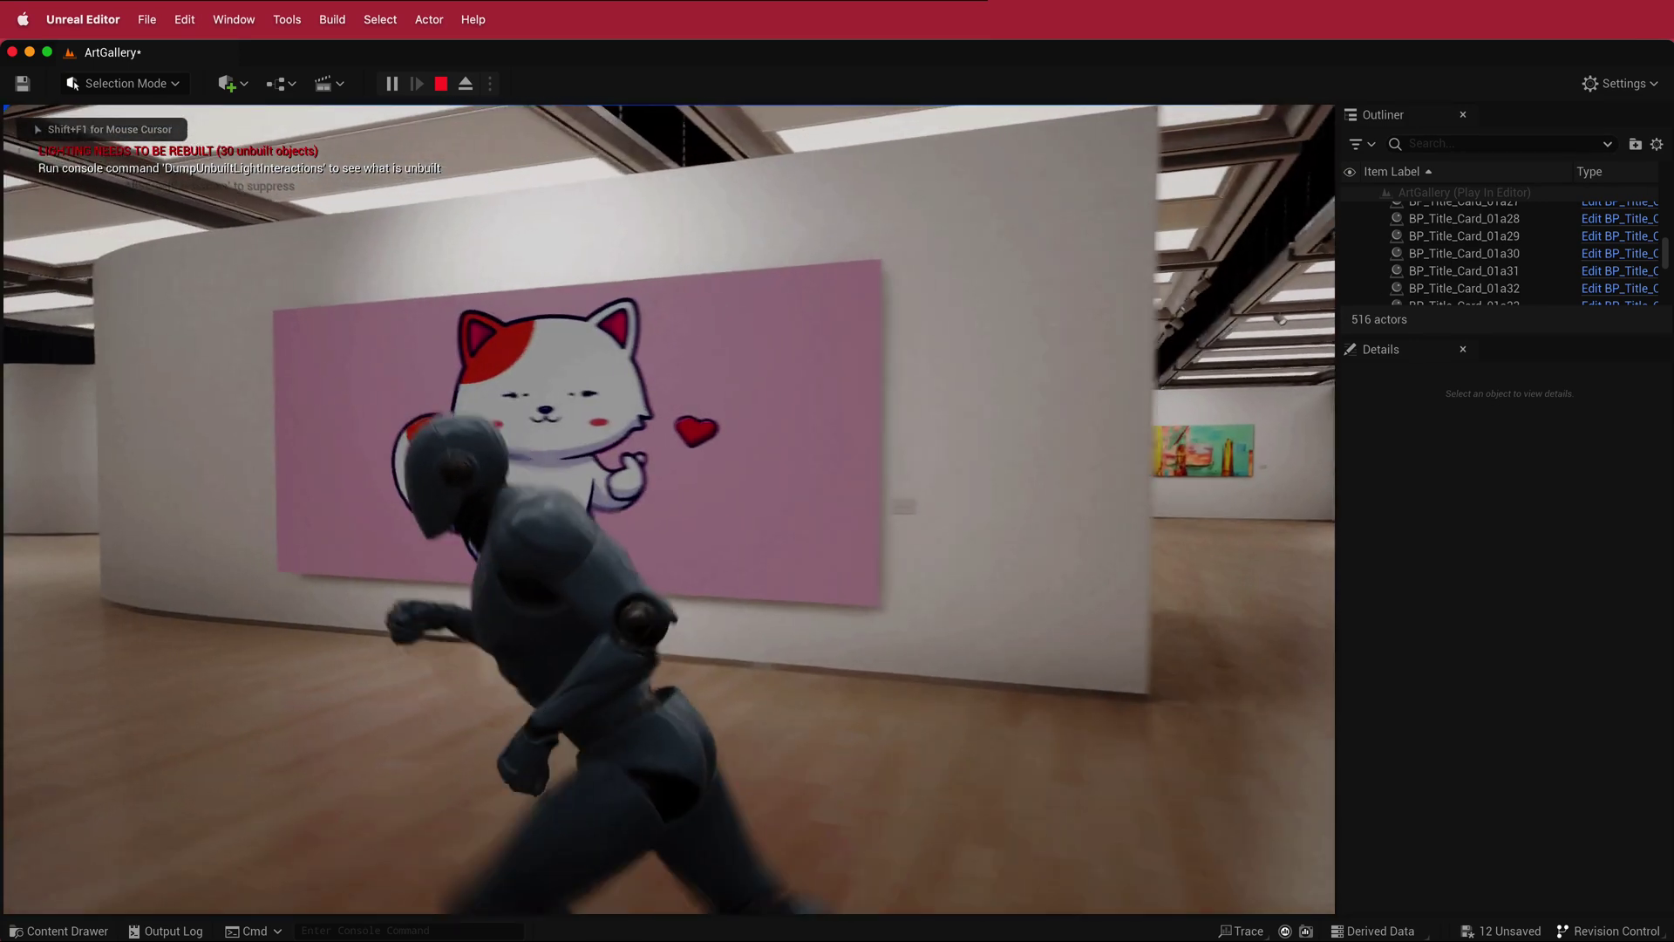
key("w")
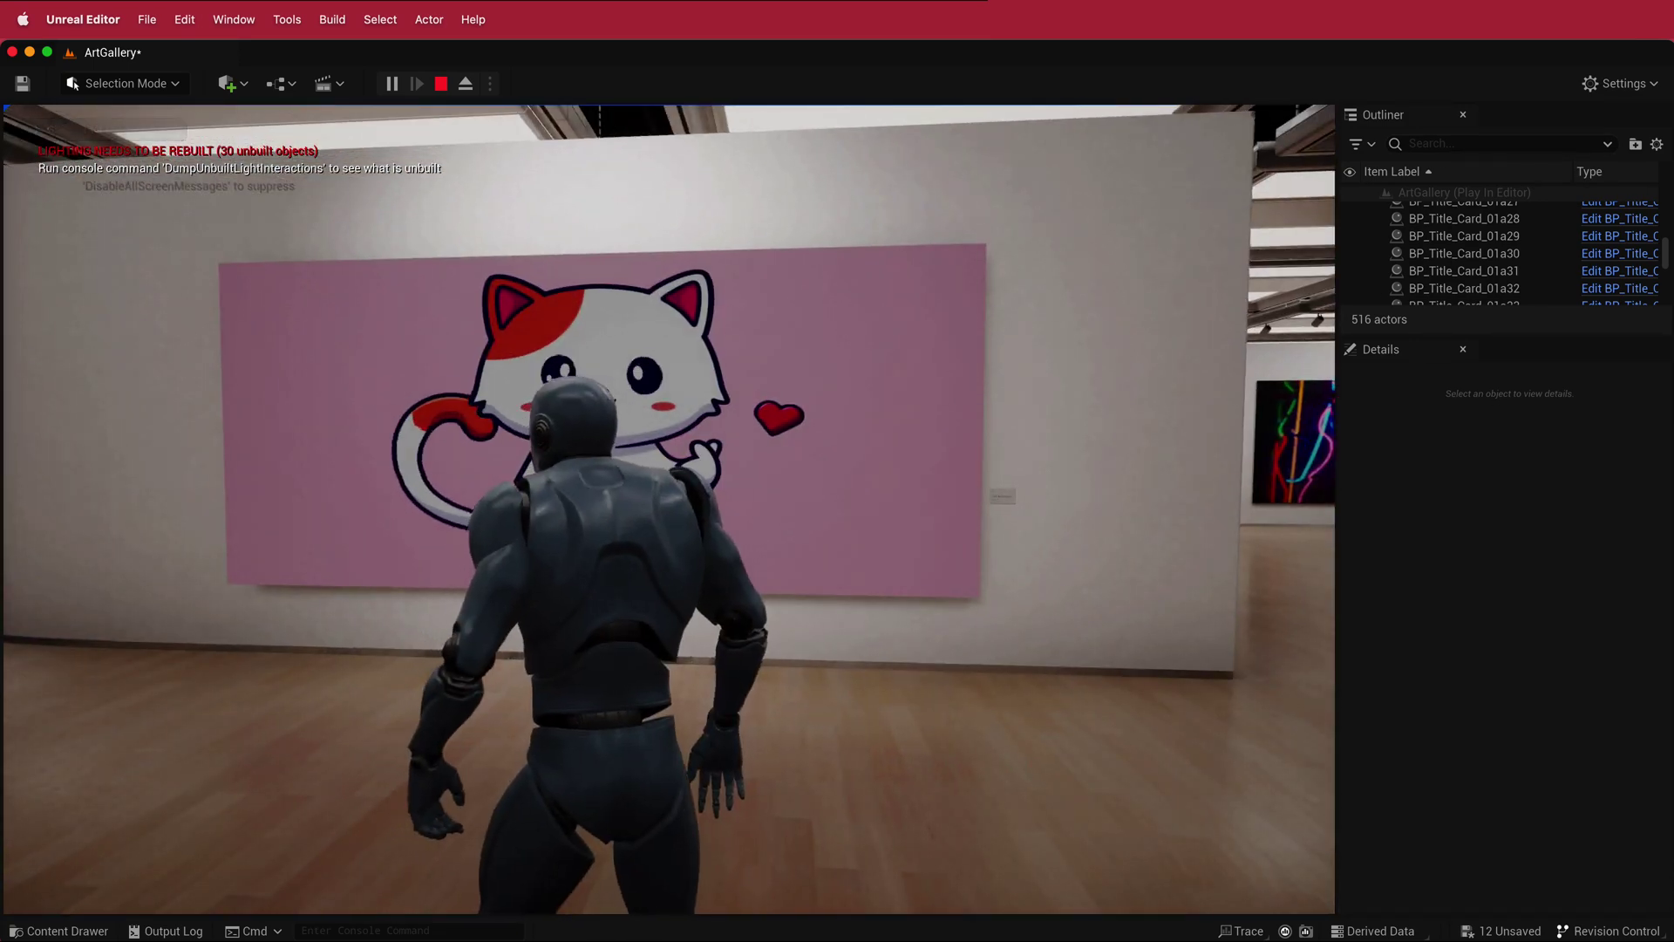
key("w")
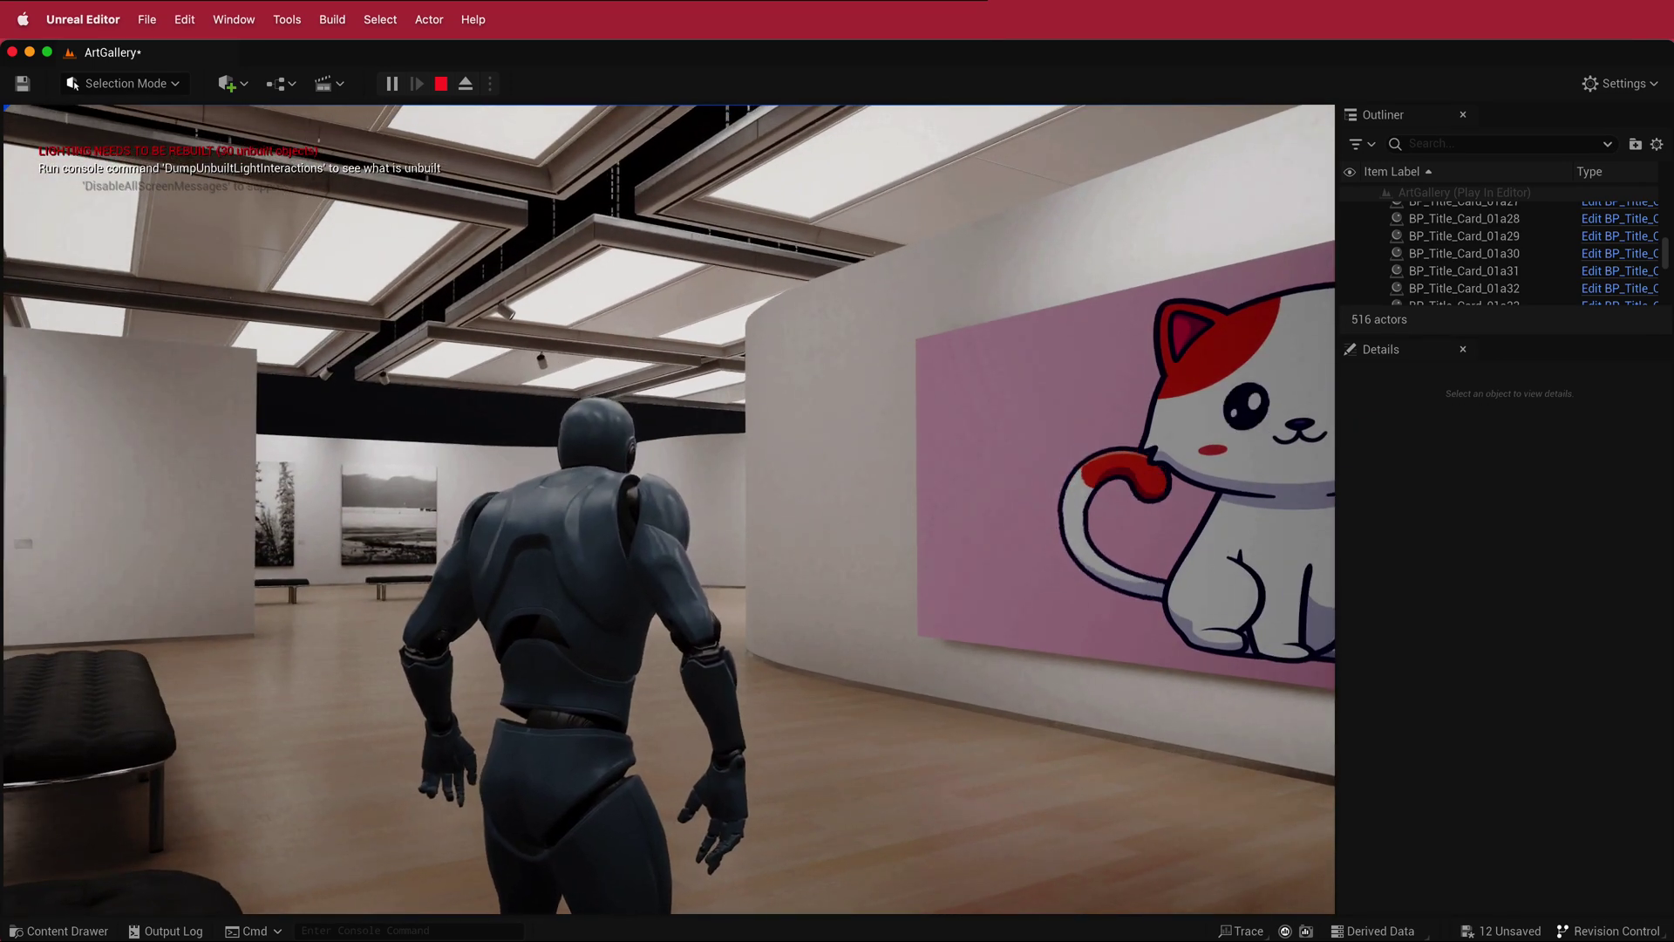
key("shift+F1")
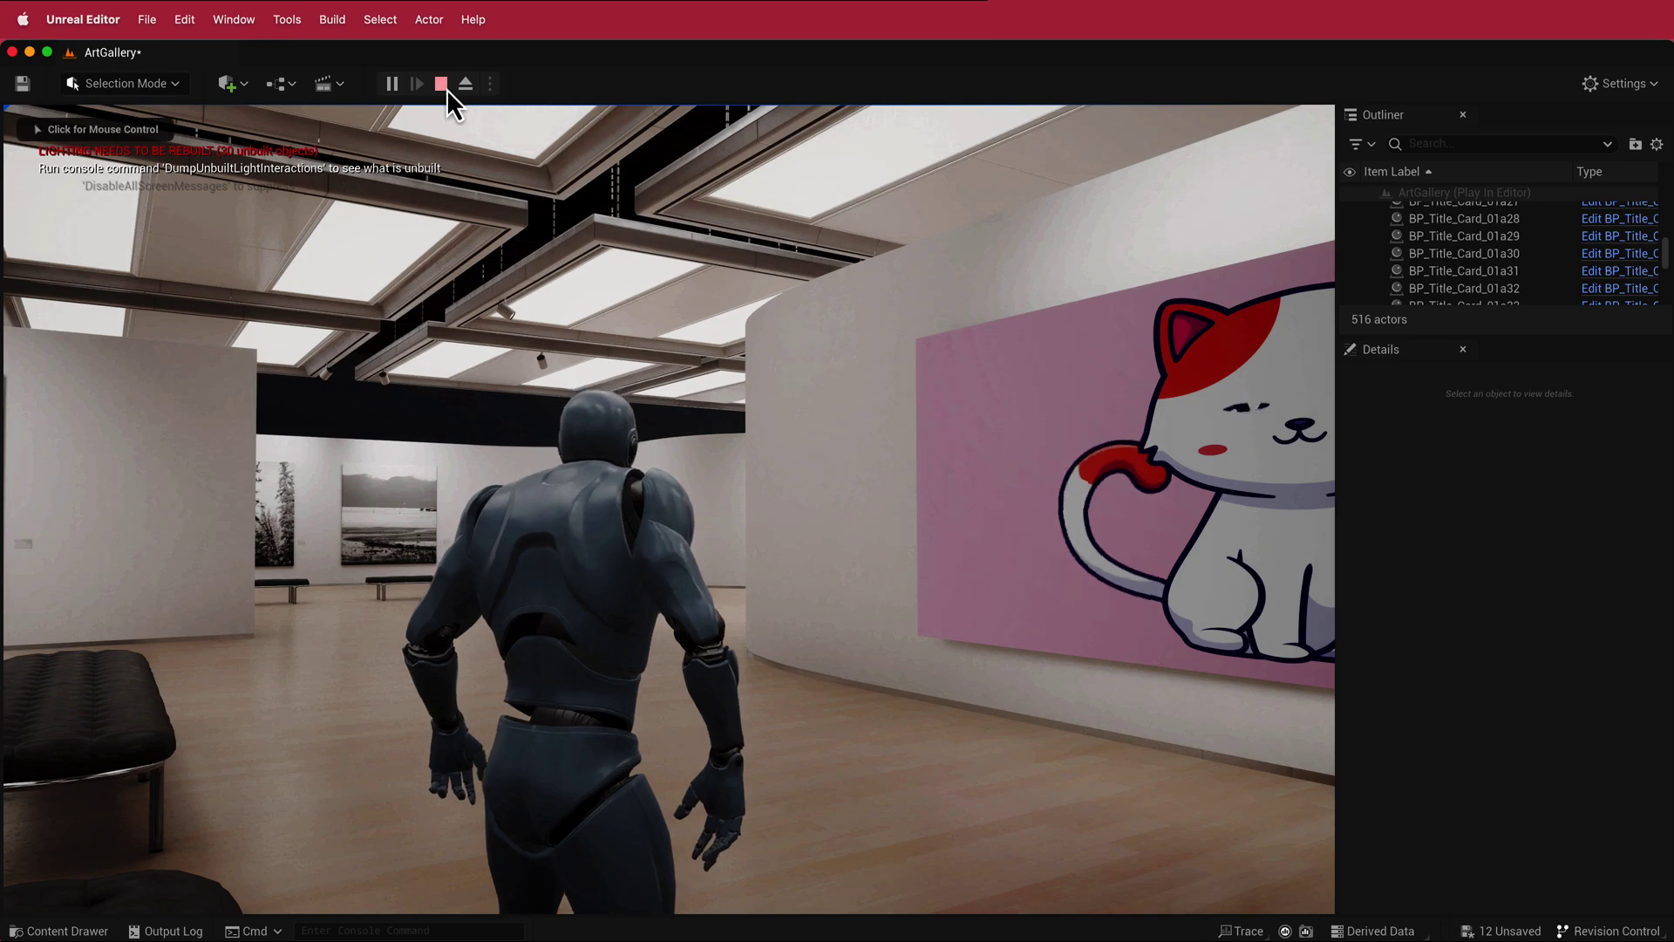
left_click(446, 86)
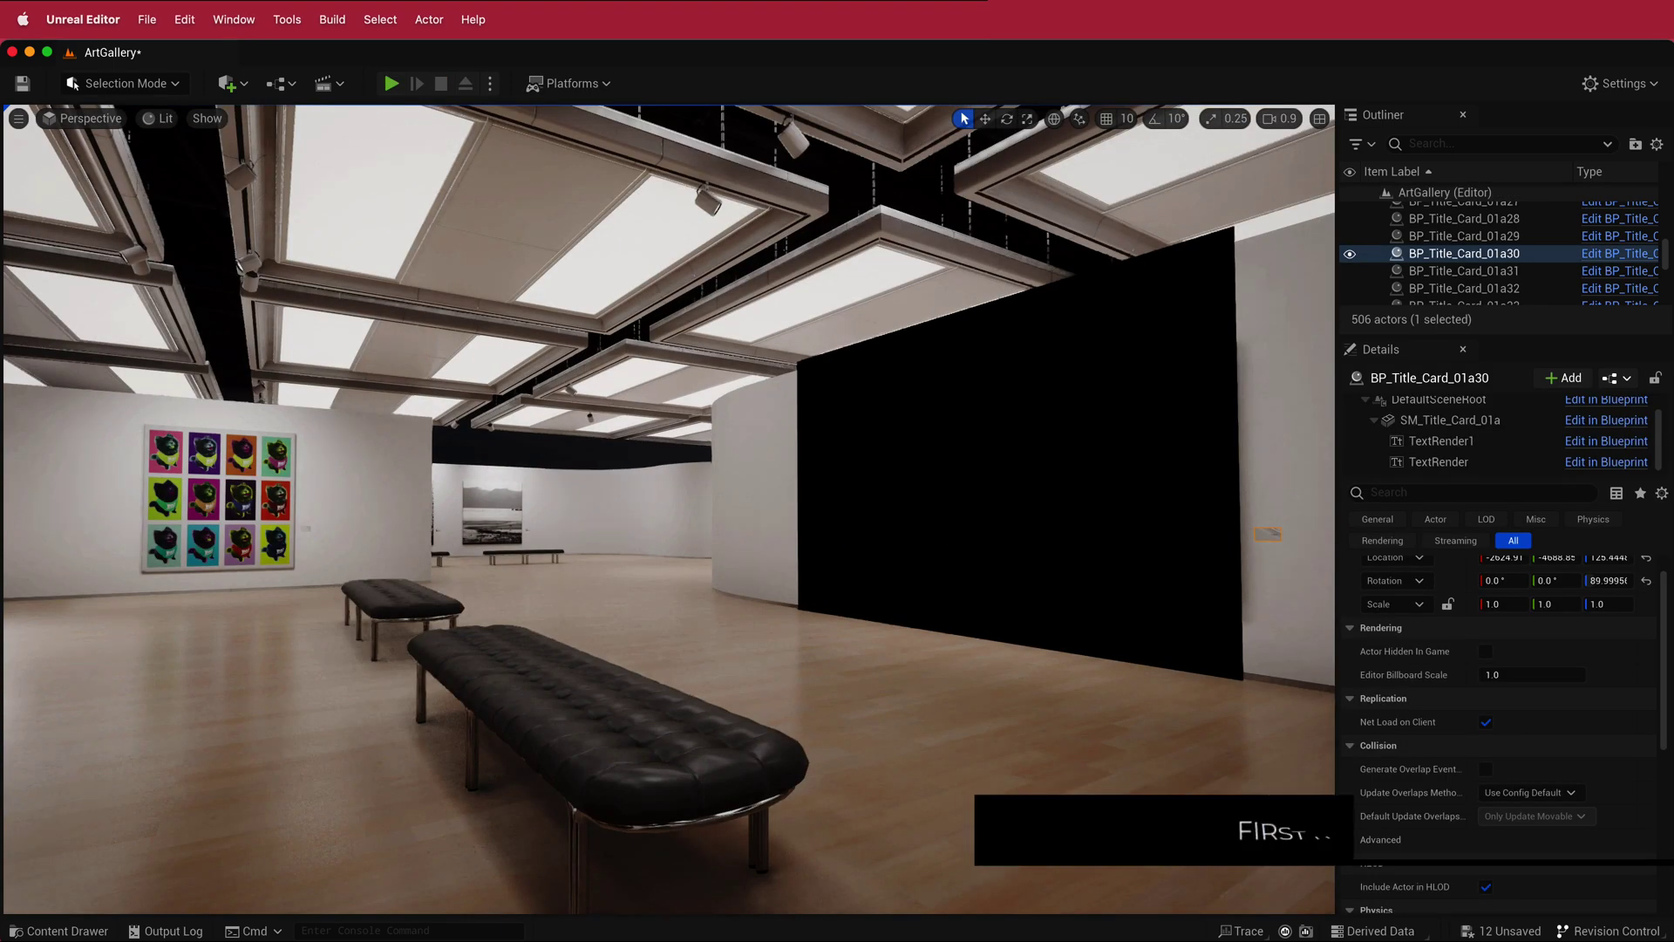
Step: Open the ThirdPersonCharacter blueprint and move its FollowCamera forward to the character's head, at about 323.63, 20.561, 43.551
right_click_drag(949, 526, 1090, 529)
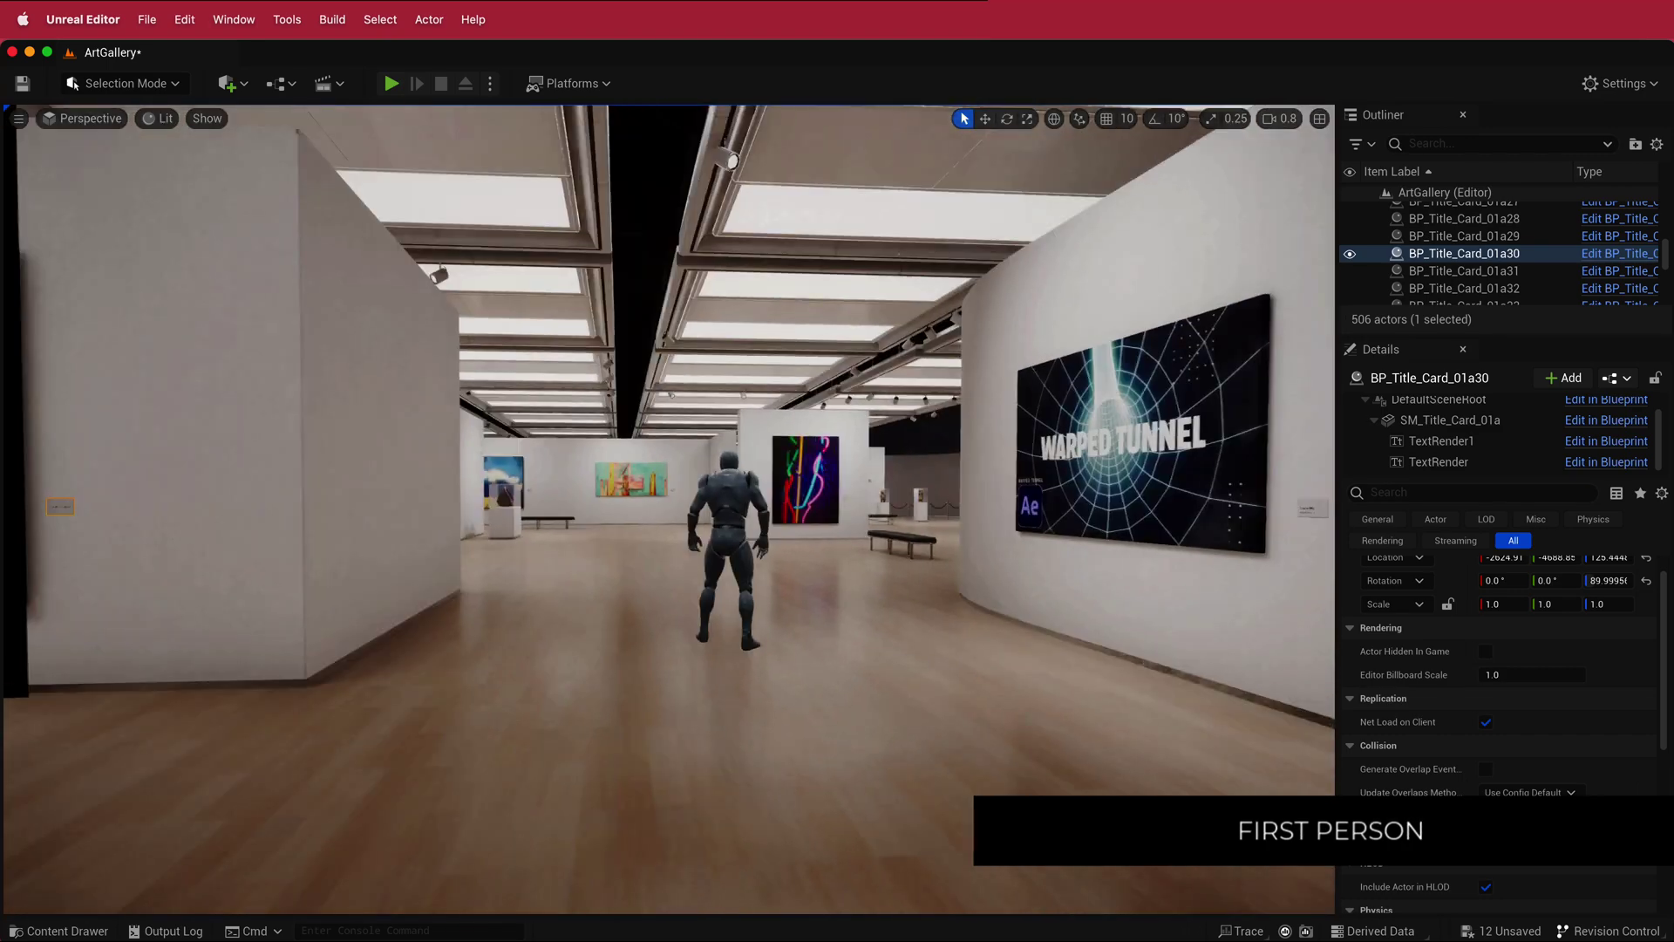
left_click(723, 482)
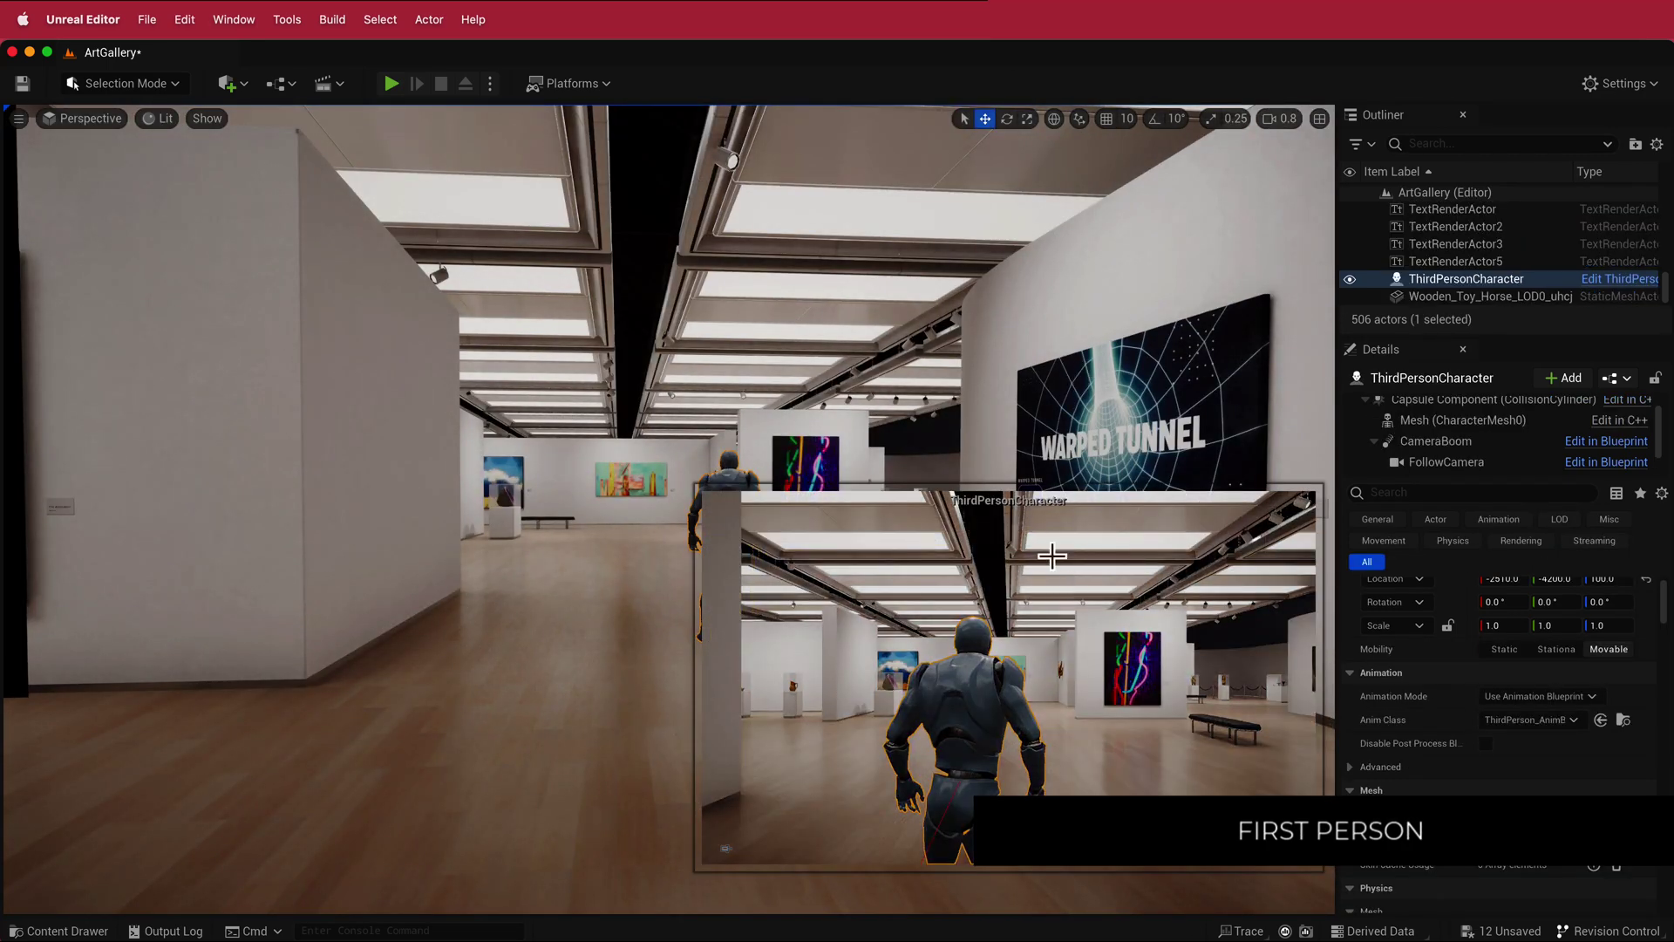
left_click(1592, 281)
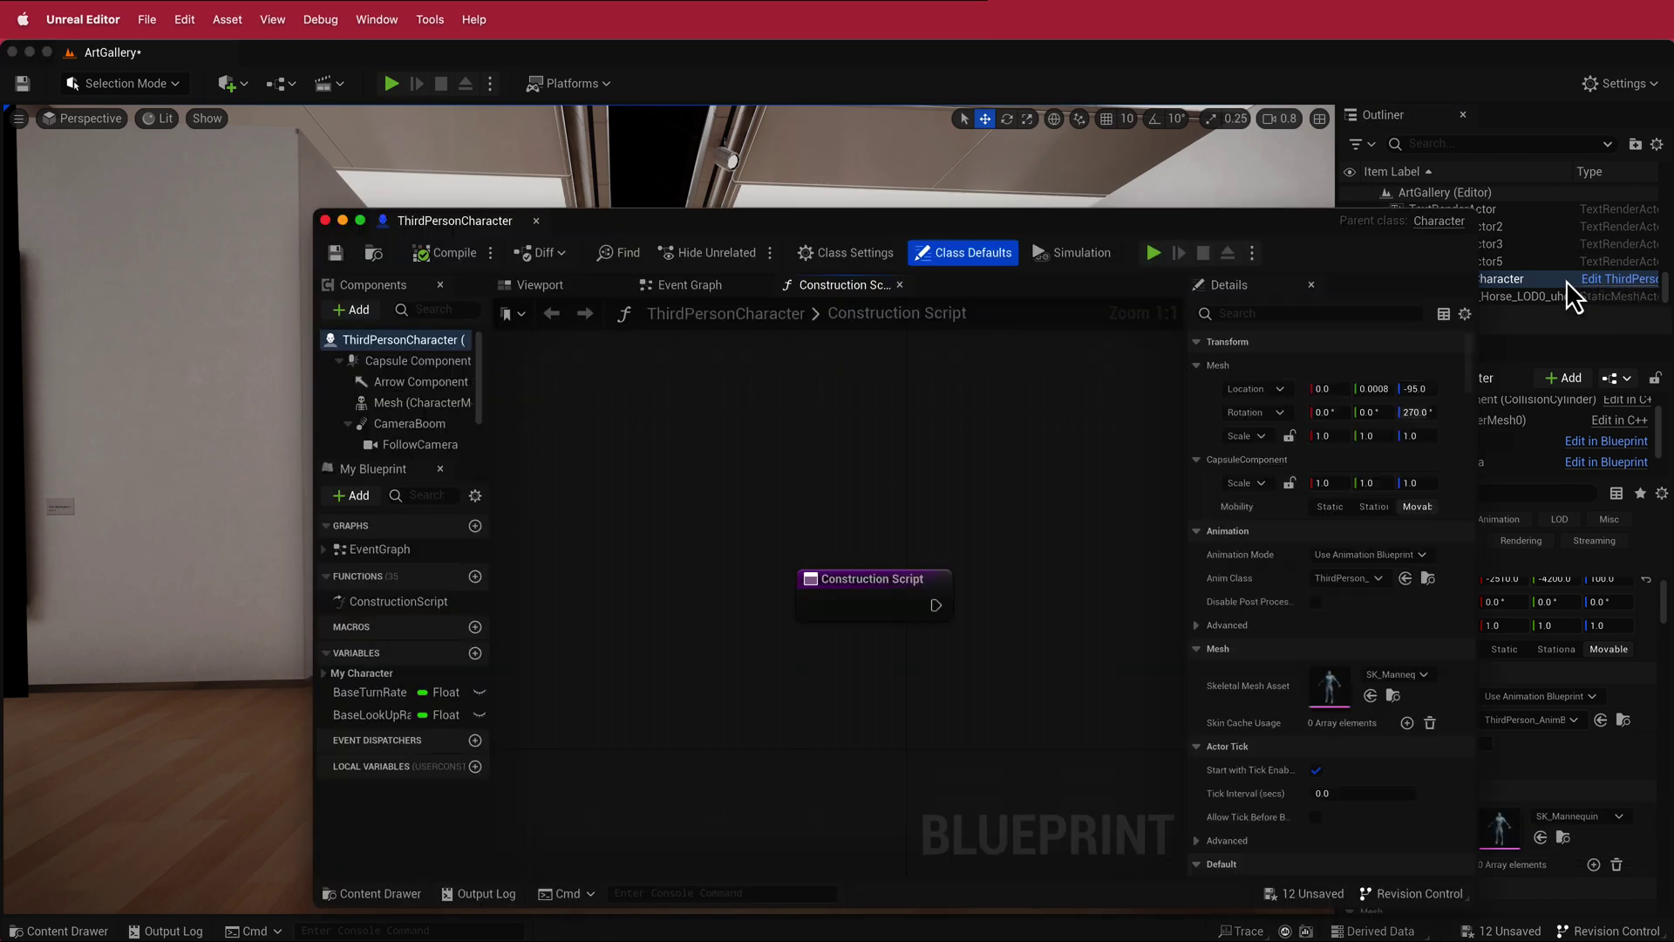
left_click(529, 288)
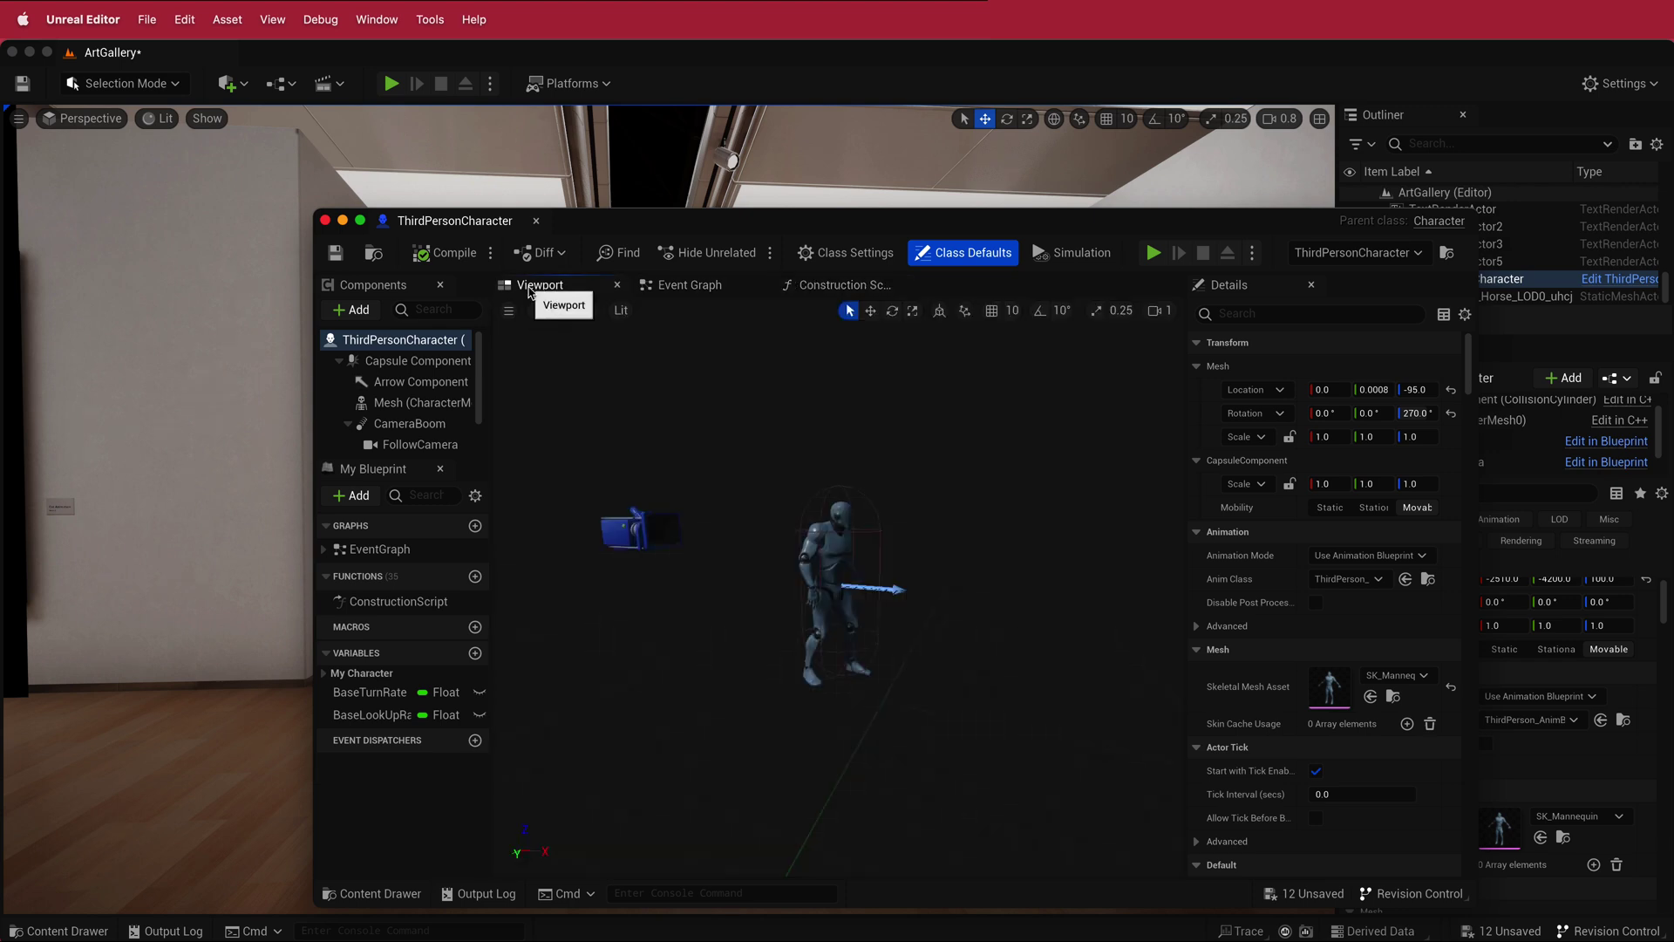
left_click(647, 530)
left_click_drag(706, 530, 883, 538)
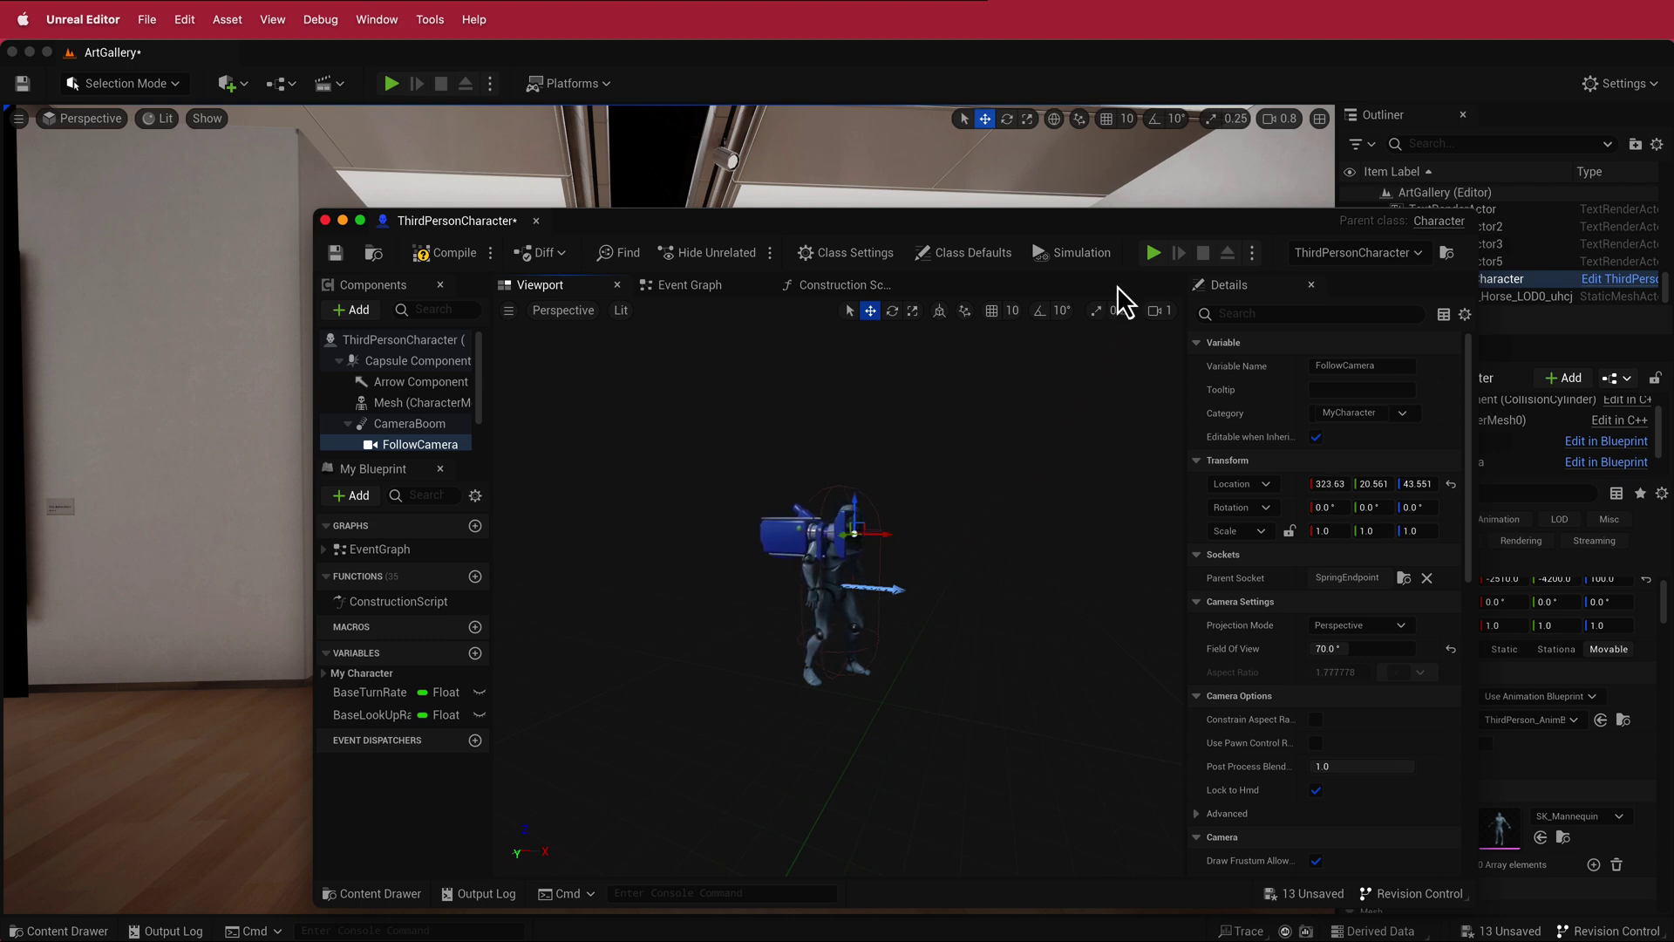
Step: Play the level from the blueprint to check the first-person view in front of the cat video, and end the session
left_click(1153, 253)
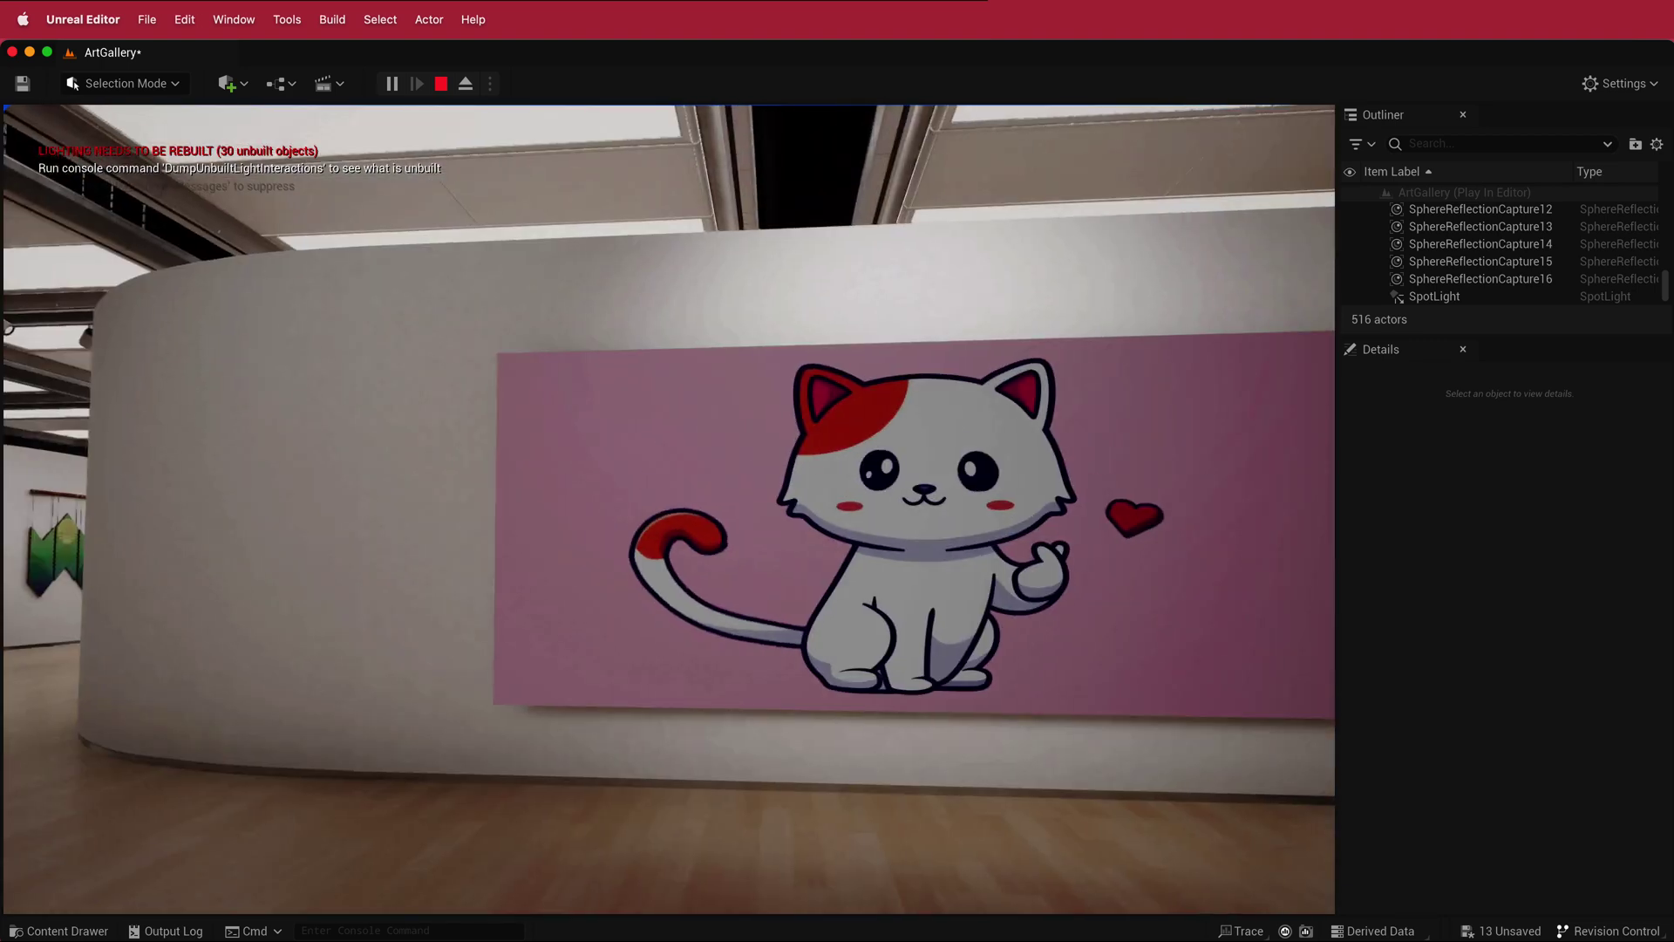
key("shift+F1")
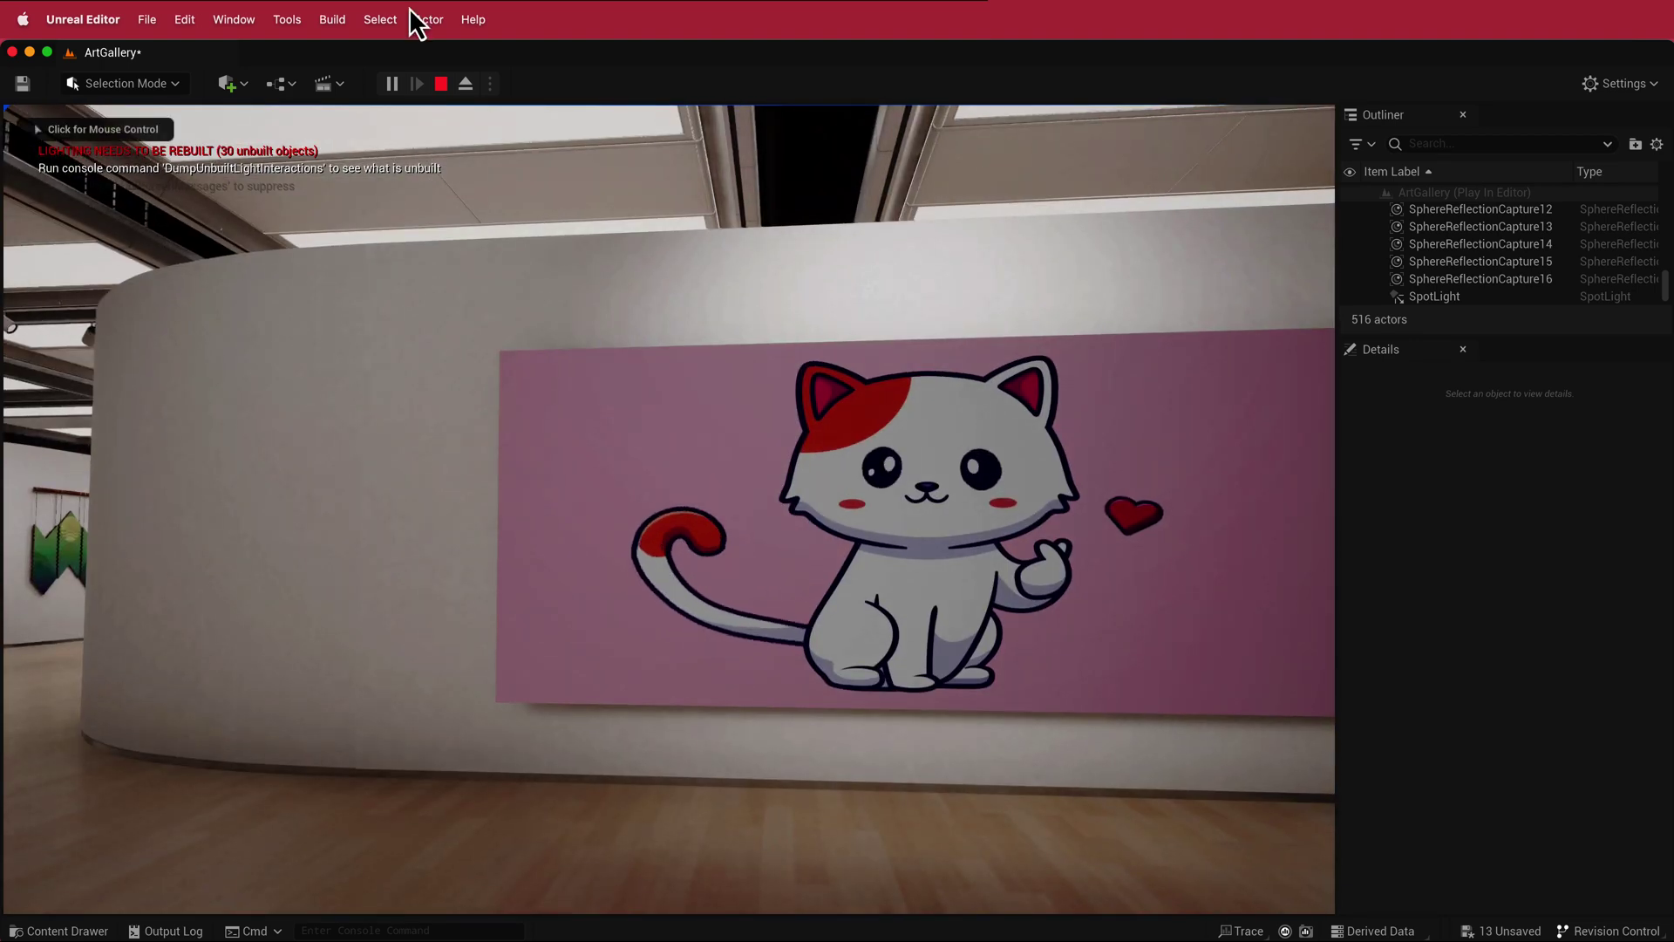
left_click(441, 85)
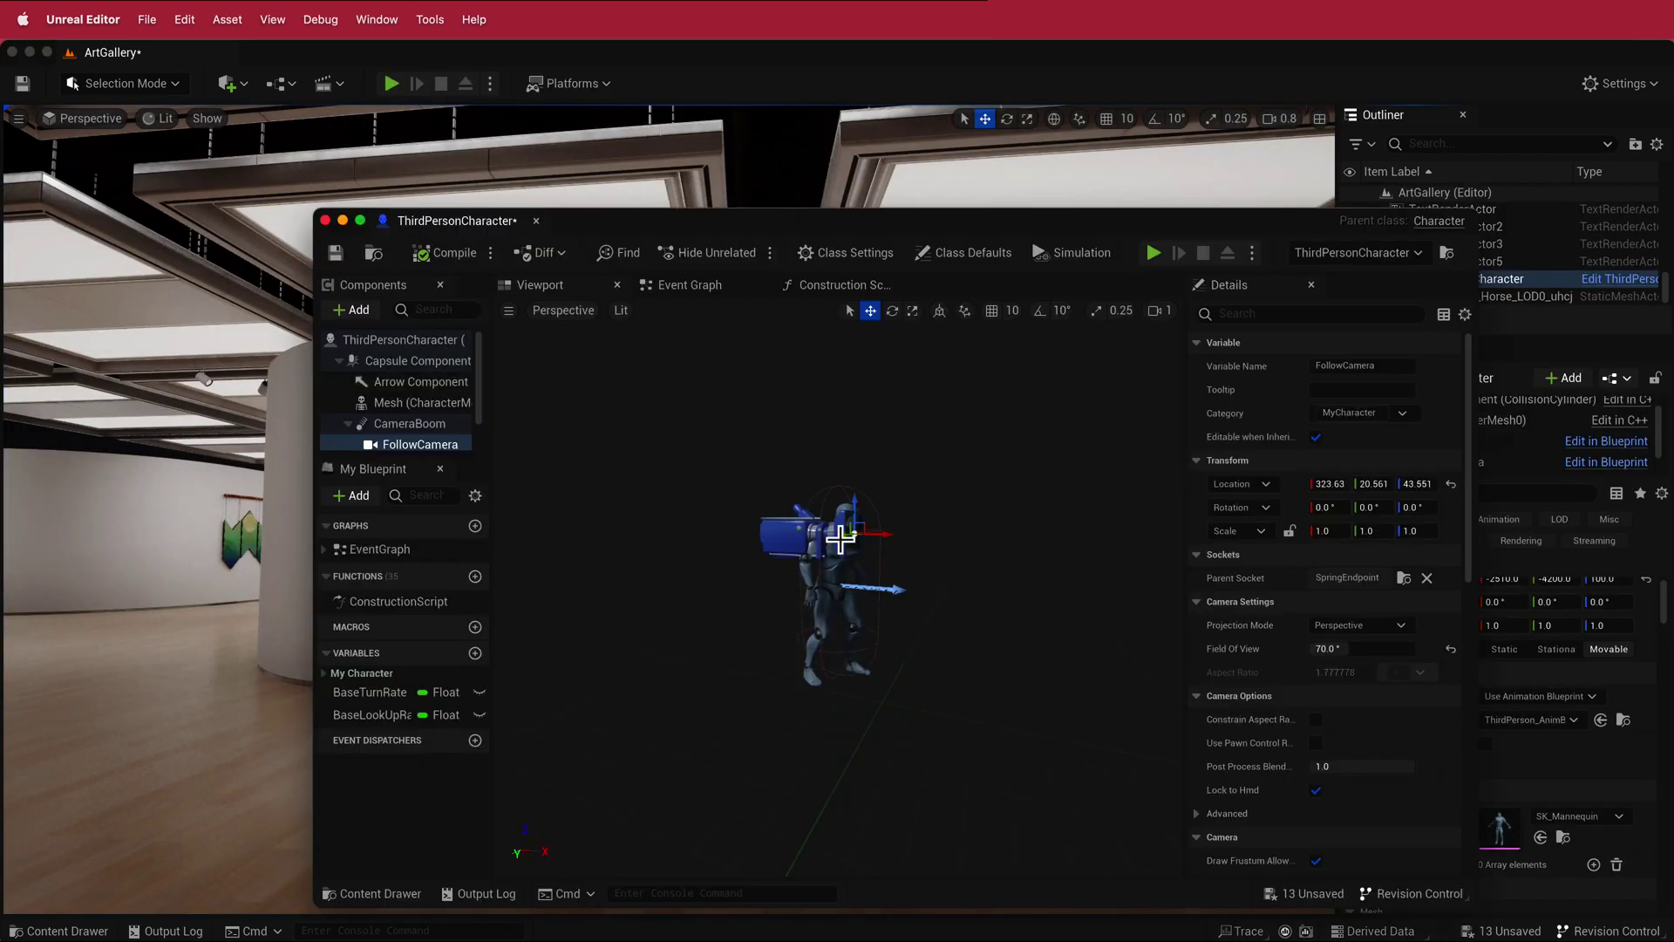
Step: Save and close the ThirdPersonCharacter blueprint and deselect the character in the level
left_click(339, 255)
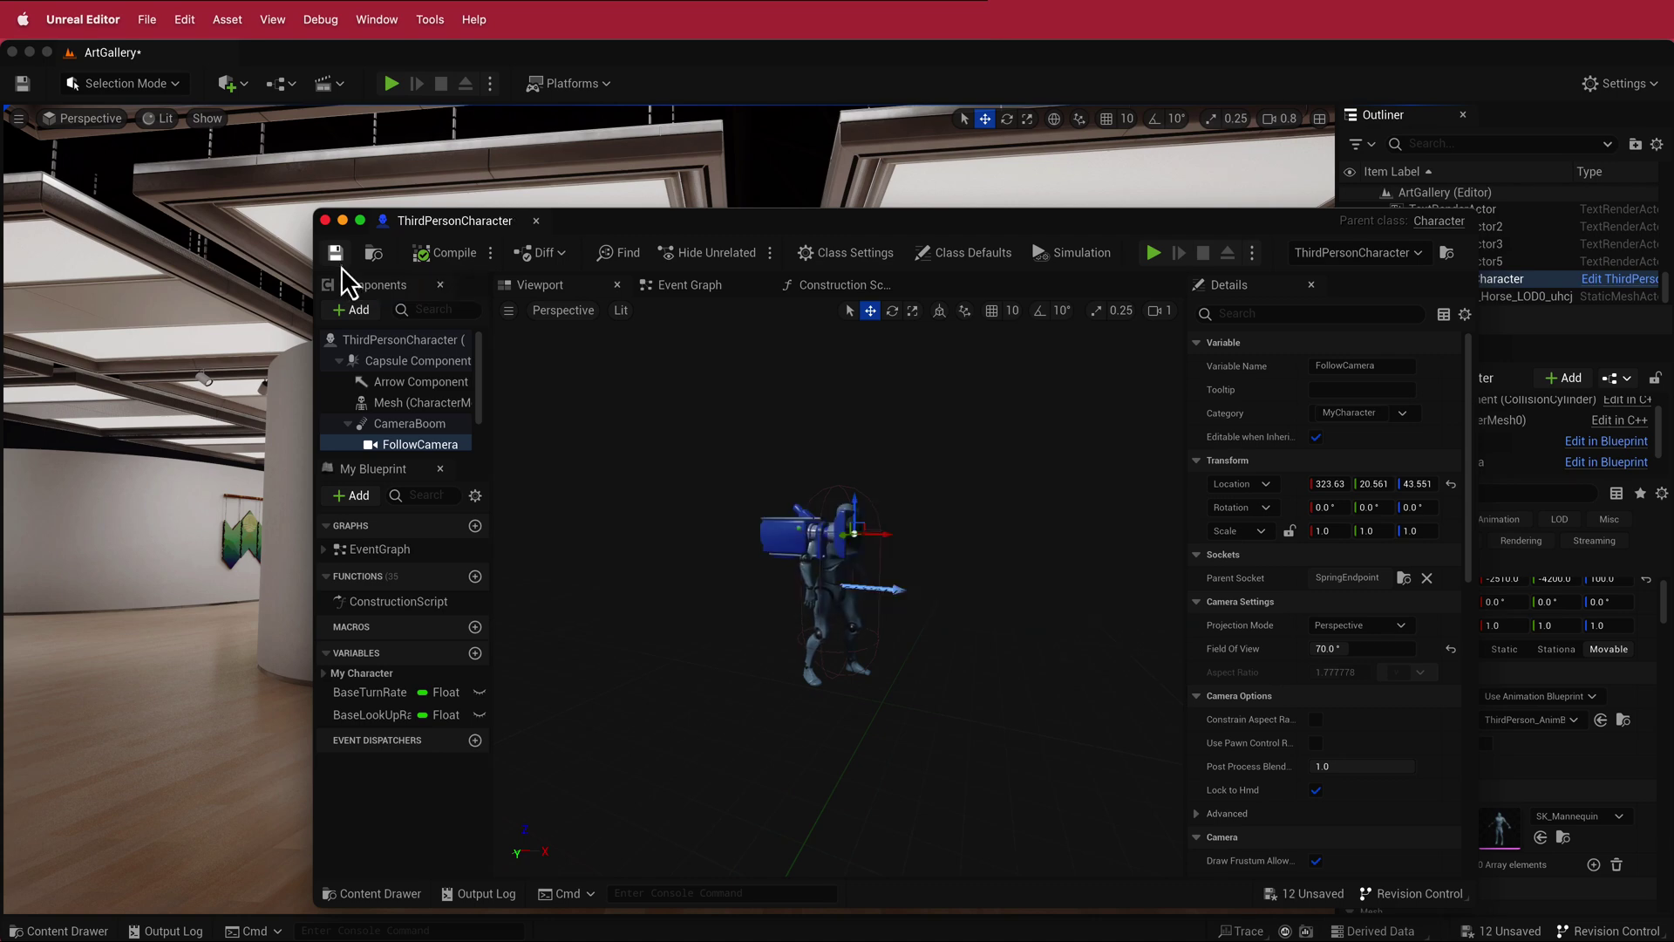
left_click(327, 221)
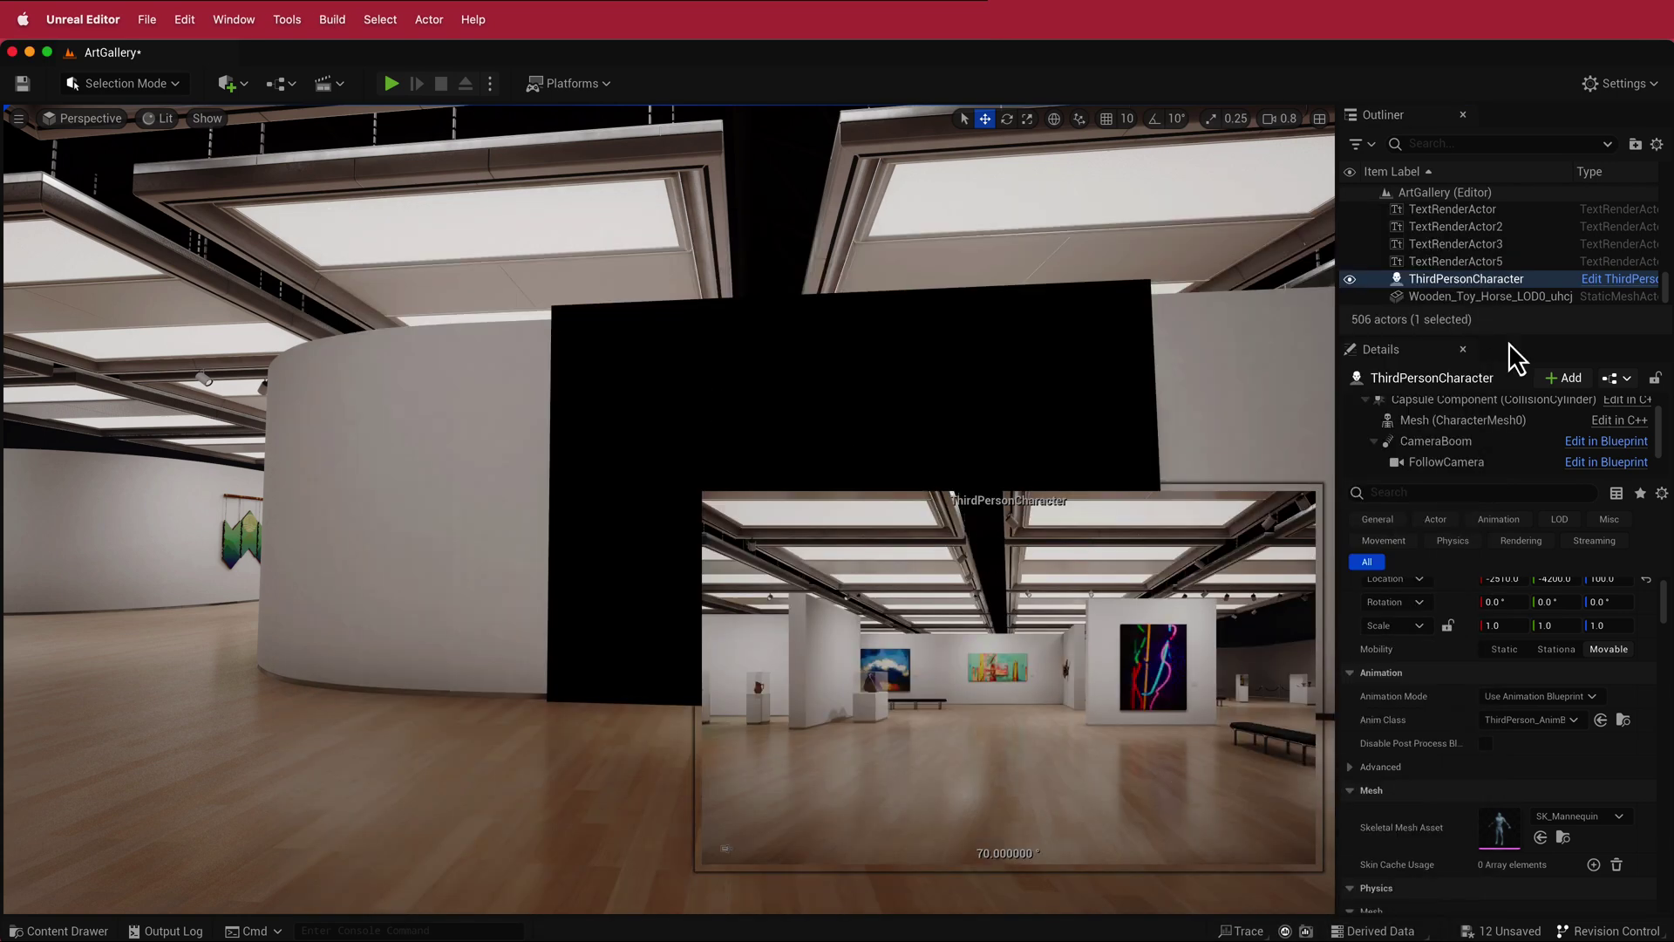
left_click(1221, 382)
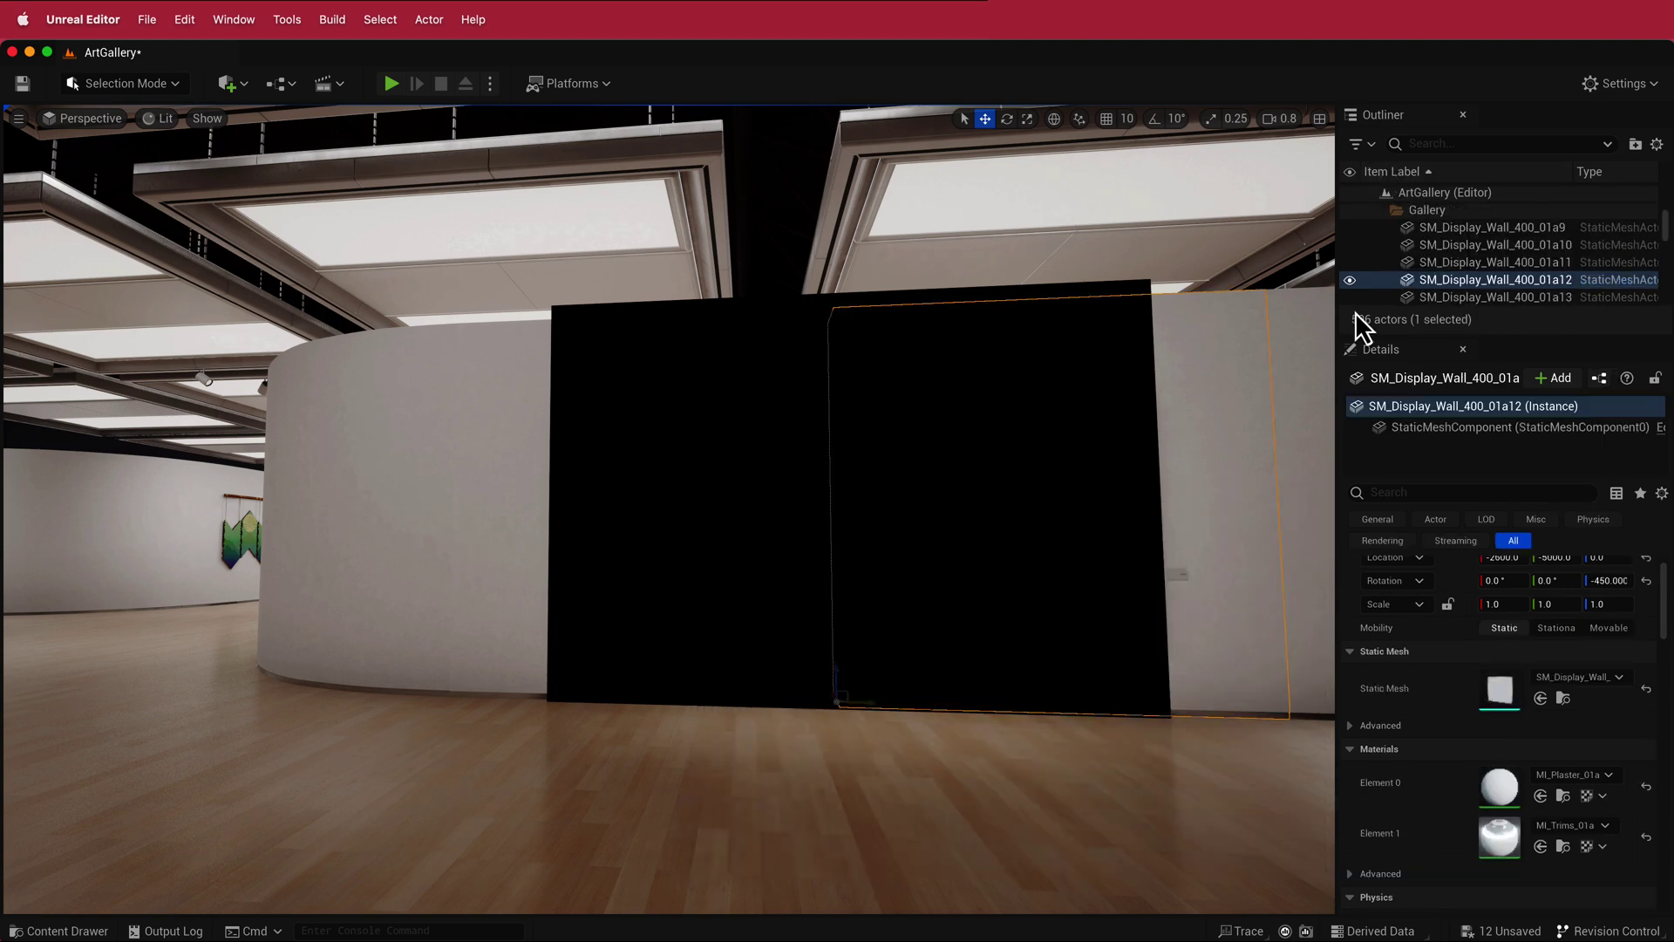
Step: Play the level from the main editor to look around with the new first-person camera, and end the session
scroll(1111, 471, "down", 5)
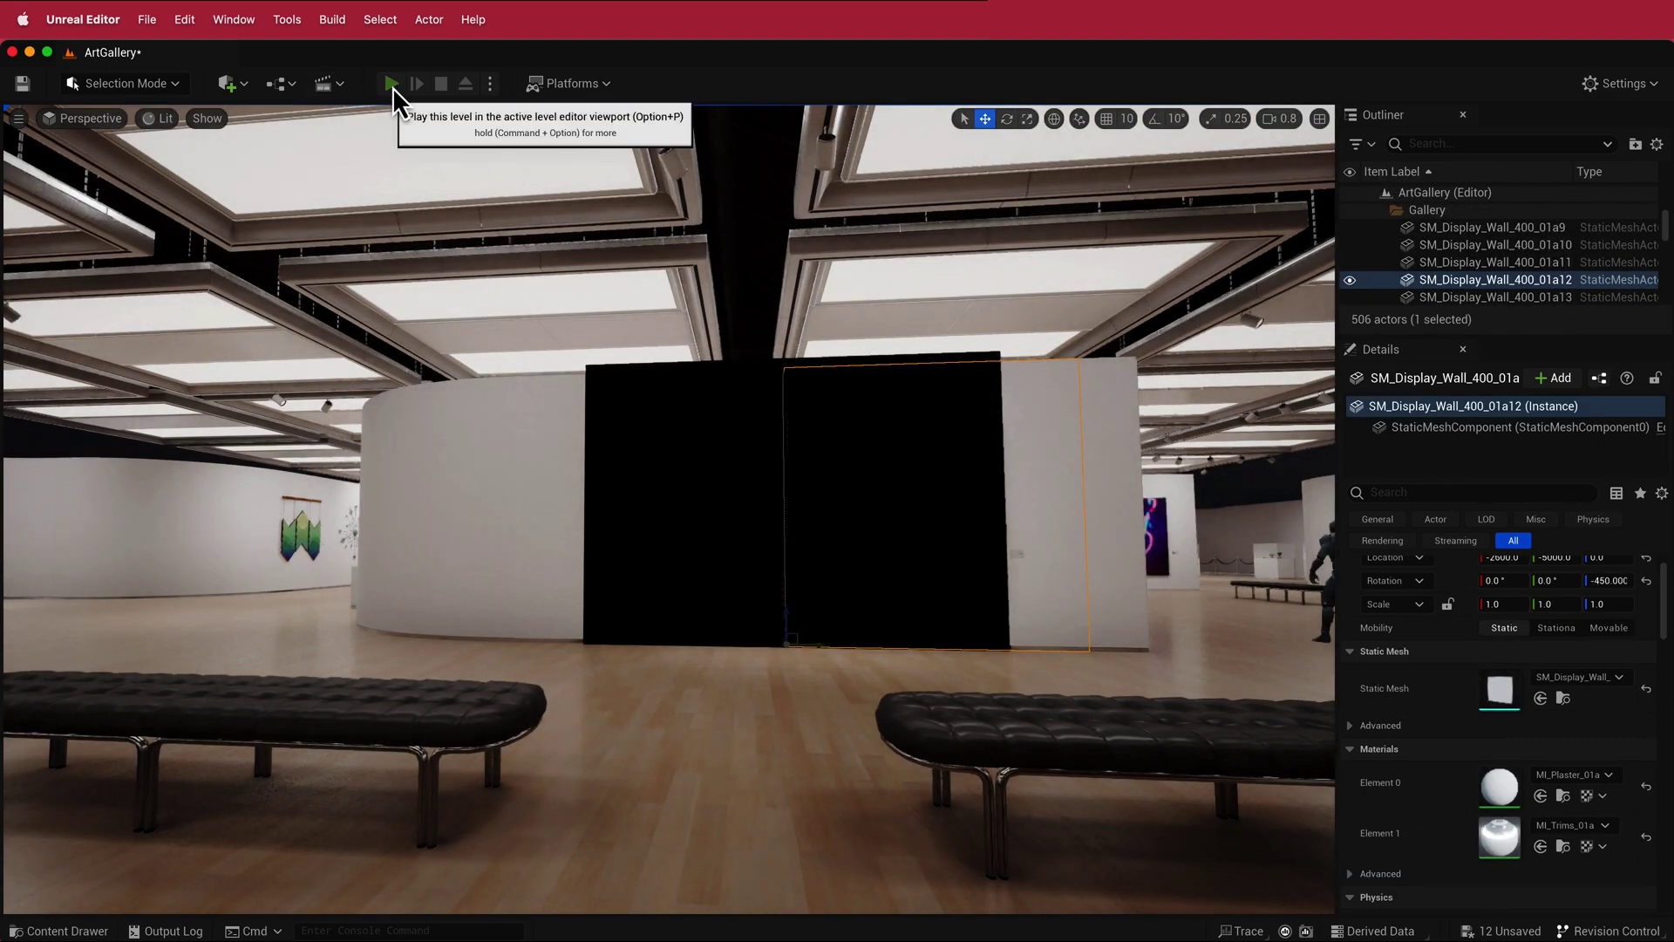
left_click(391, 83)
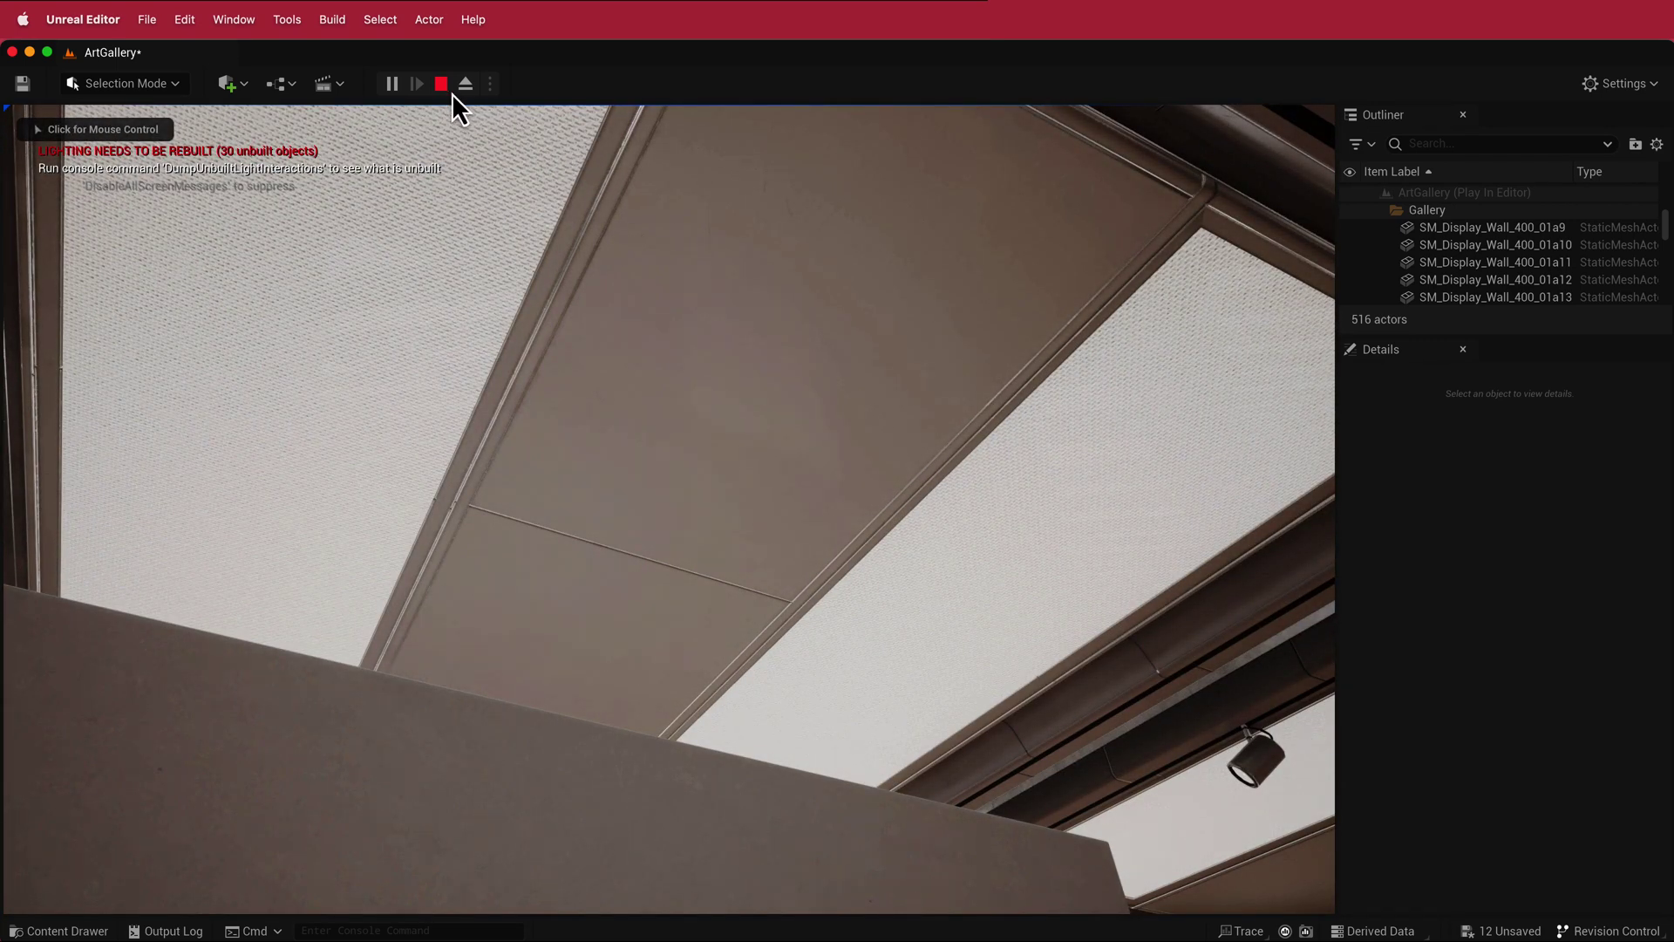
left_click(446, 90)
right_click_drag(1000, 483, 1058, 550)
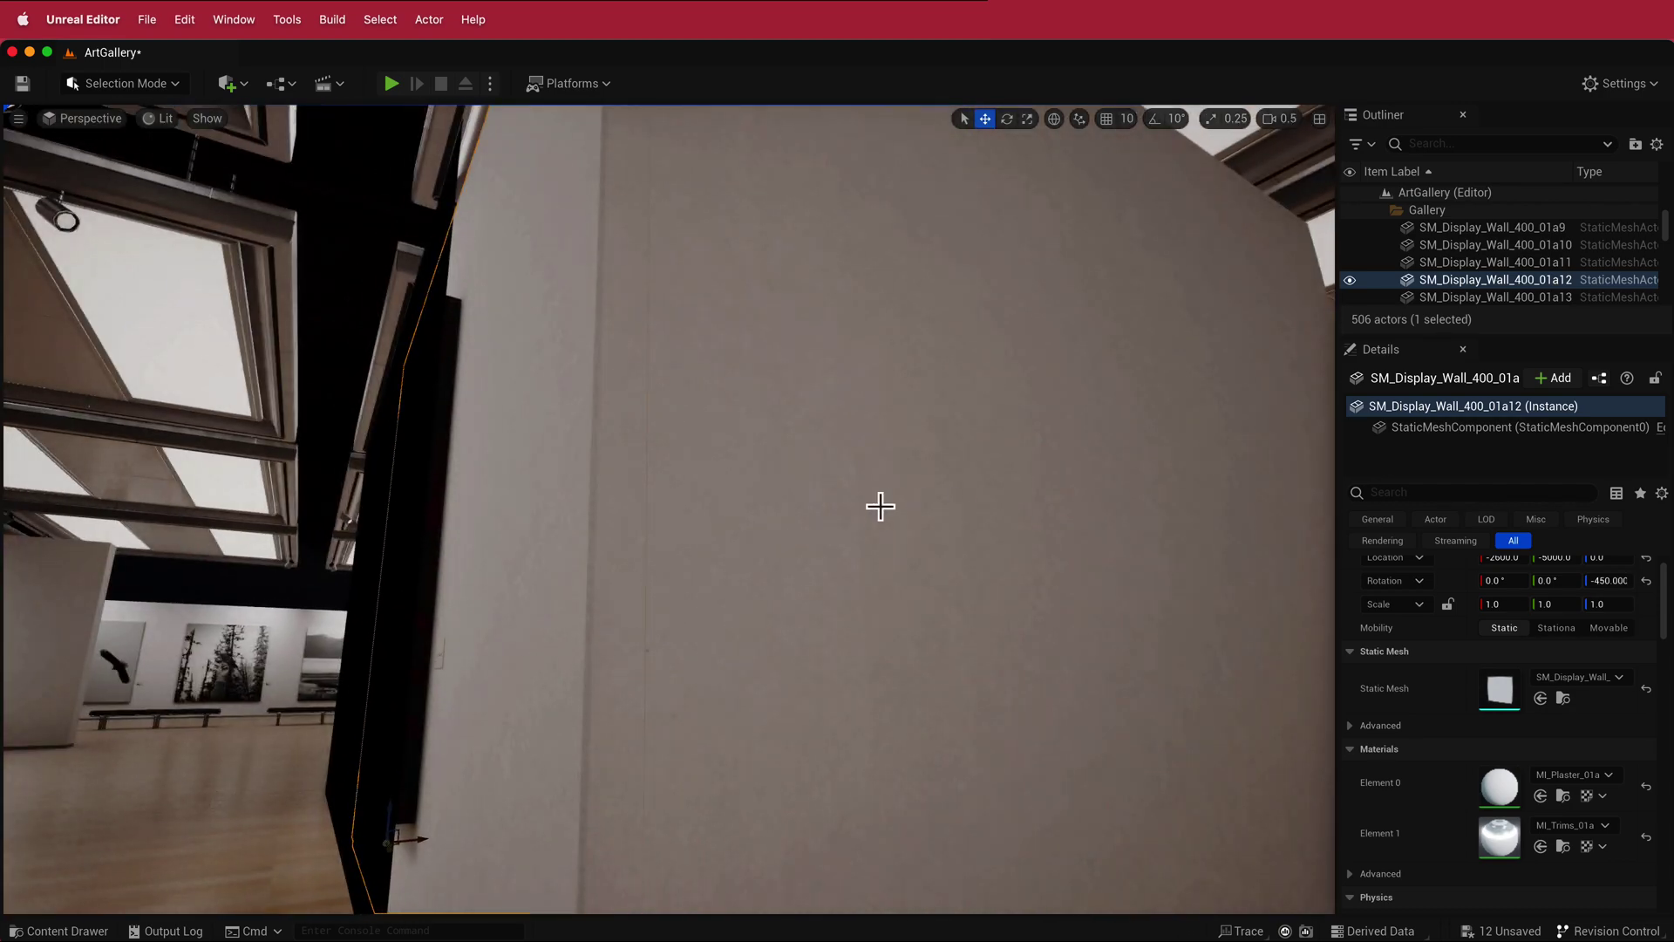
scroll(874, 513, "down", 6)
scroll(984, 536, "up", 5)
middle_click_drag(960, 534, 744, 512)
right_click_drag(744, 512, 946, 651)
scroll(946, 652, "down", 5)
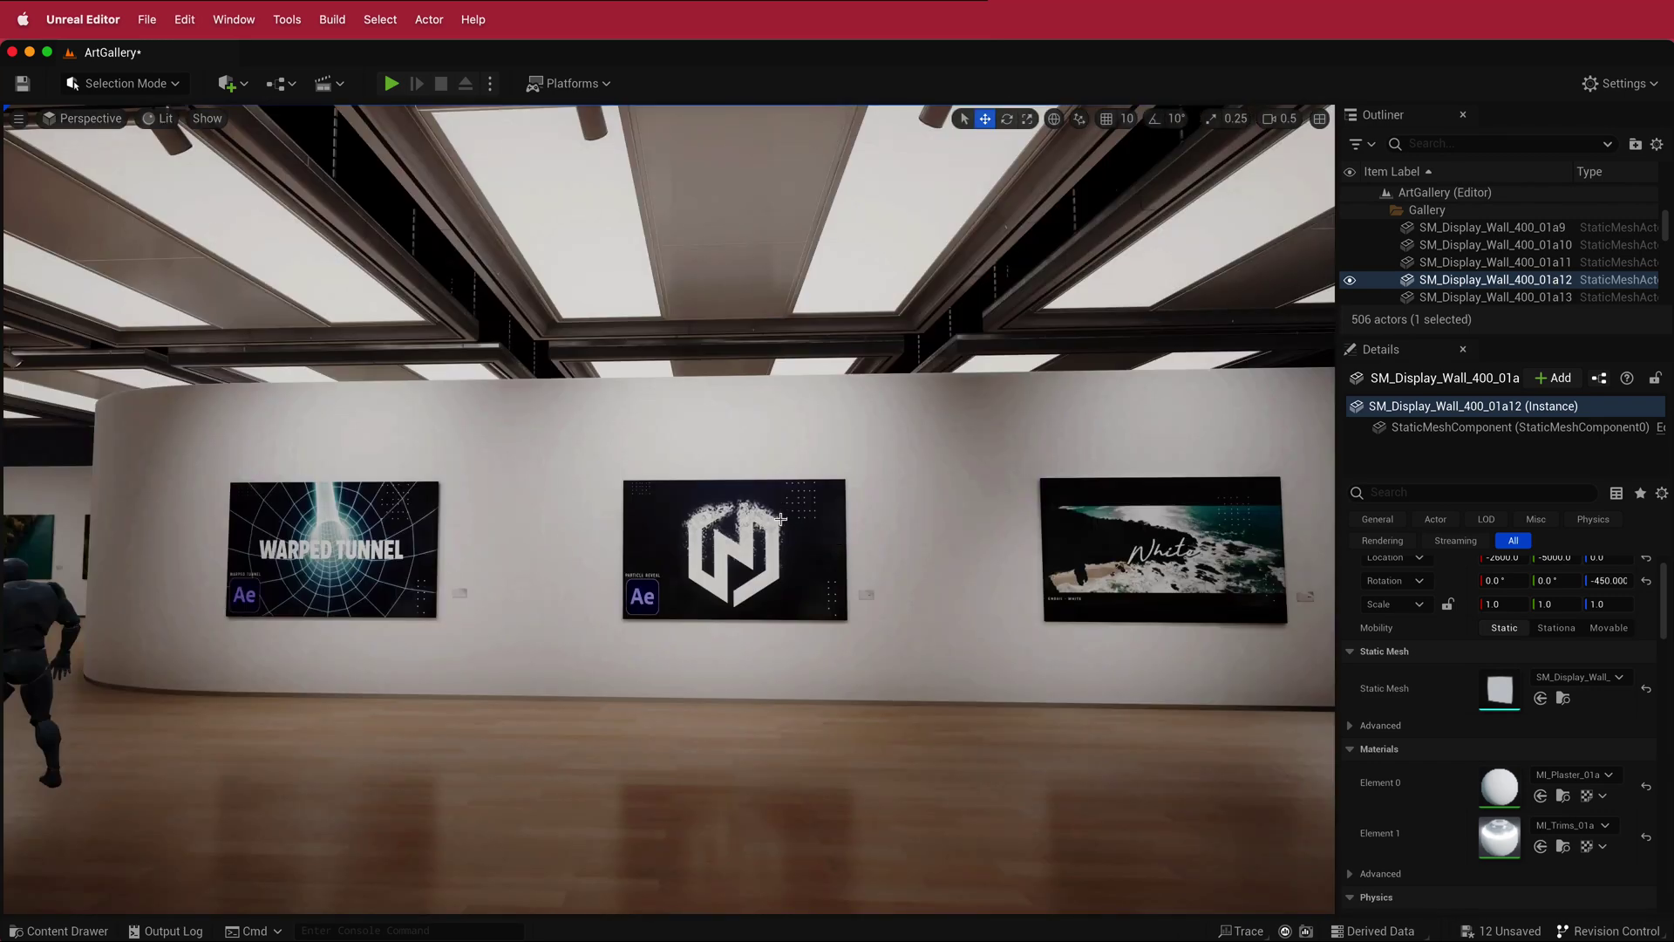
Step: Look up the Package Project option for the Mac platform without starting the export
left_click(603, 85)
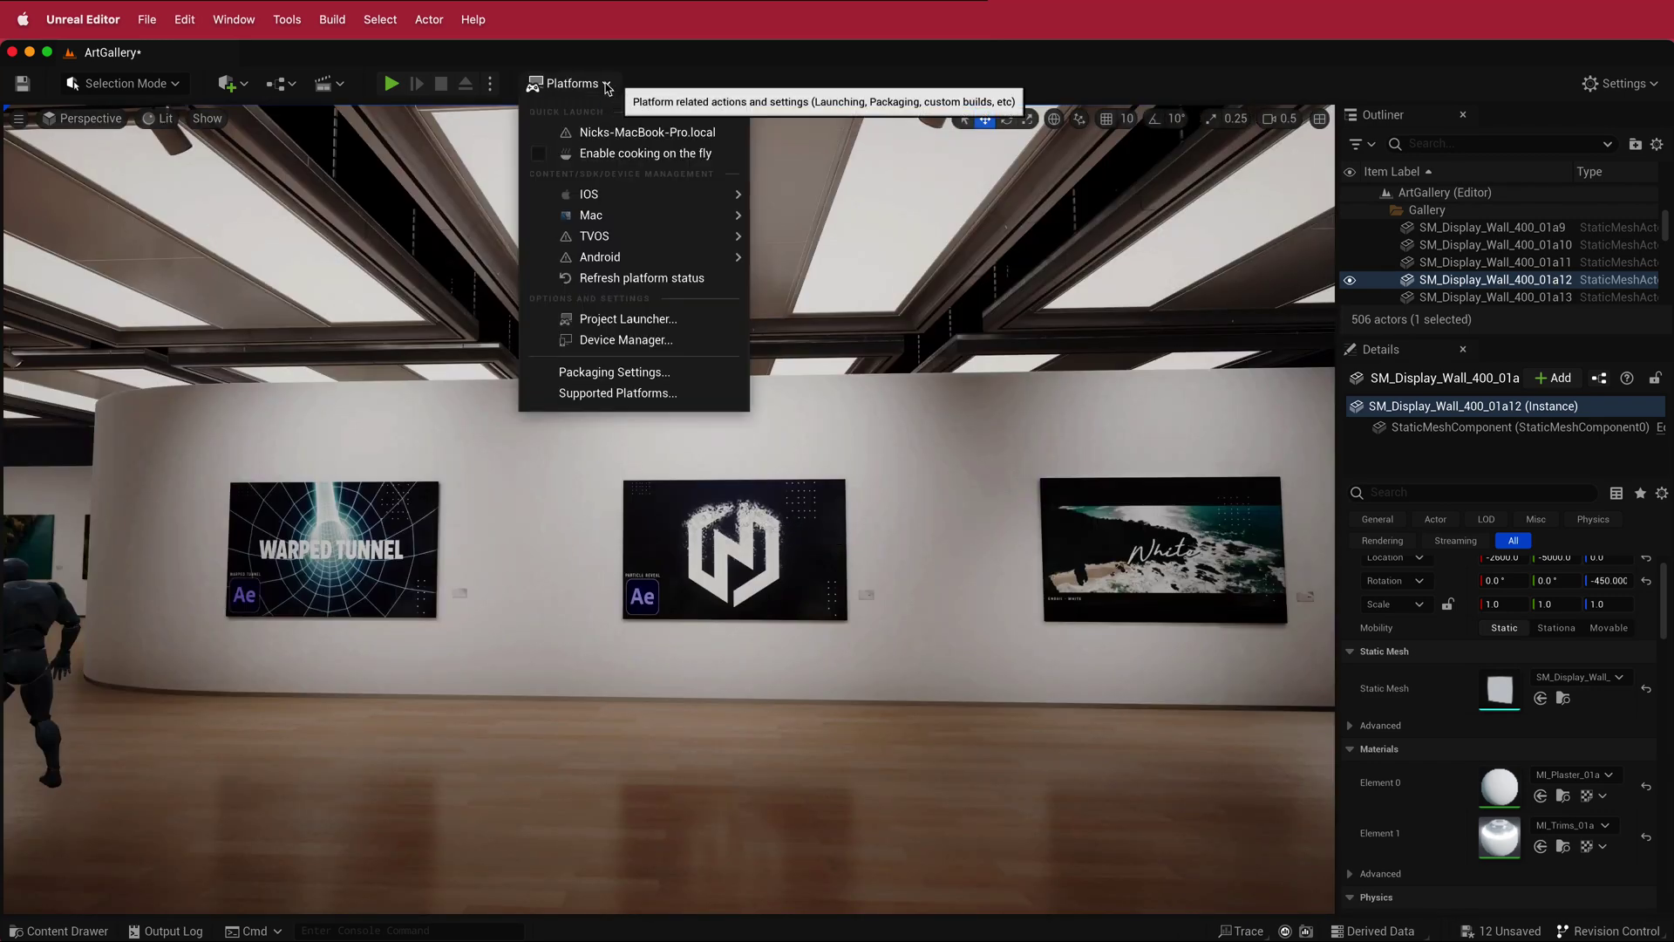
mouse_move(649, 216)
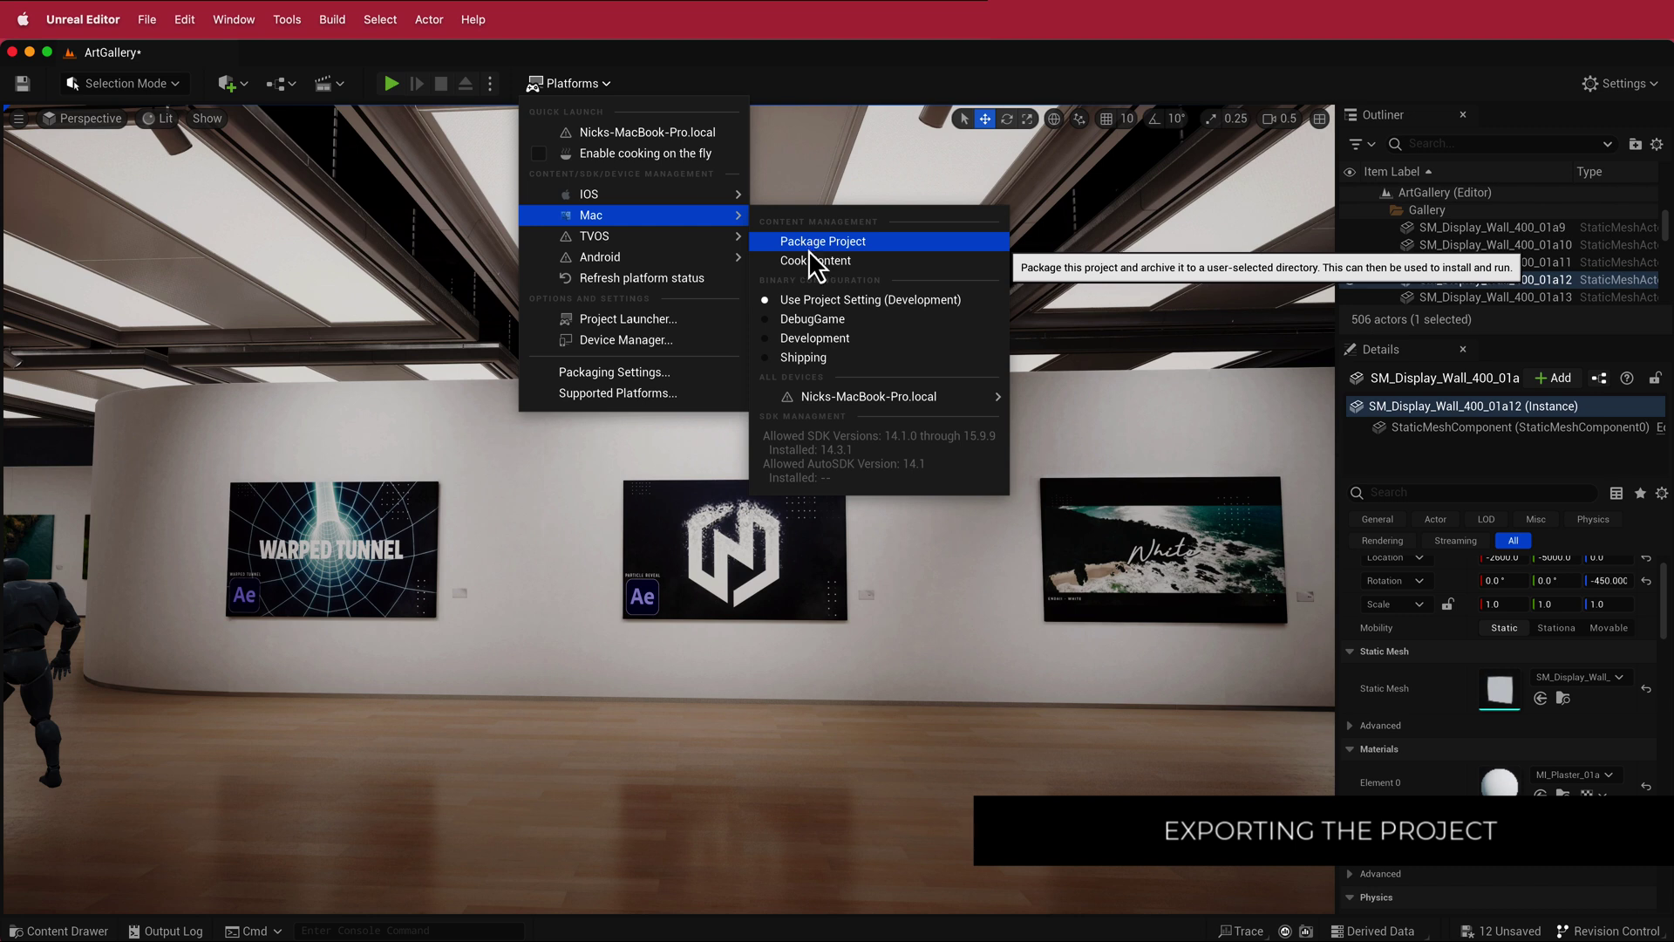
left_click(1160, 424)
Step: Play the level in first person and walk through the gallery to view the three framed artworks and the cat video
scroll(896, 455, "down", 3)
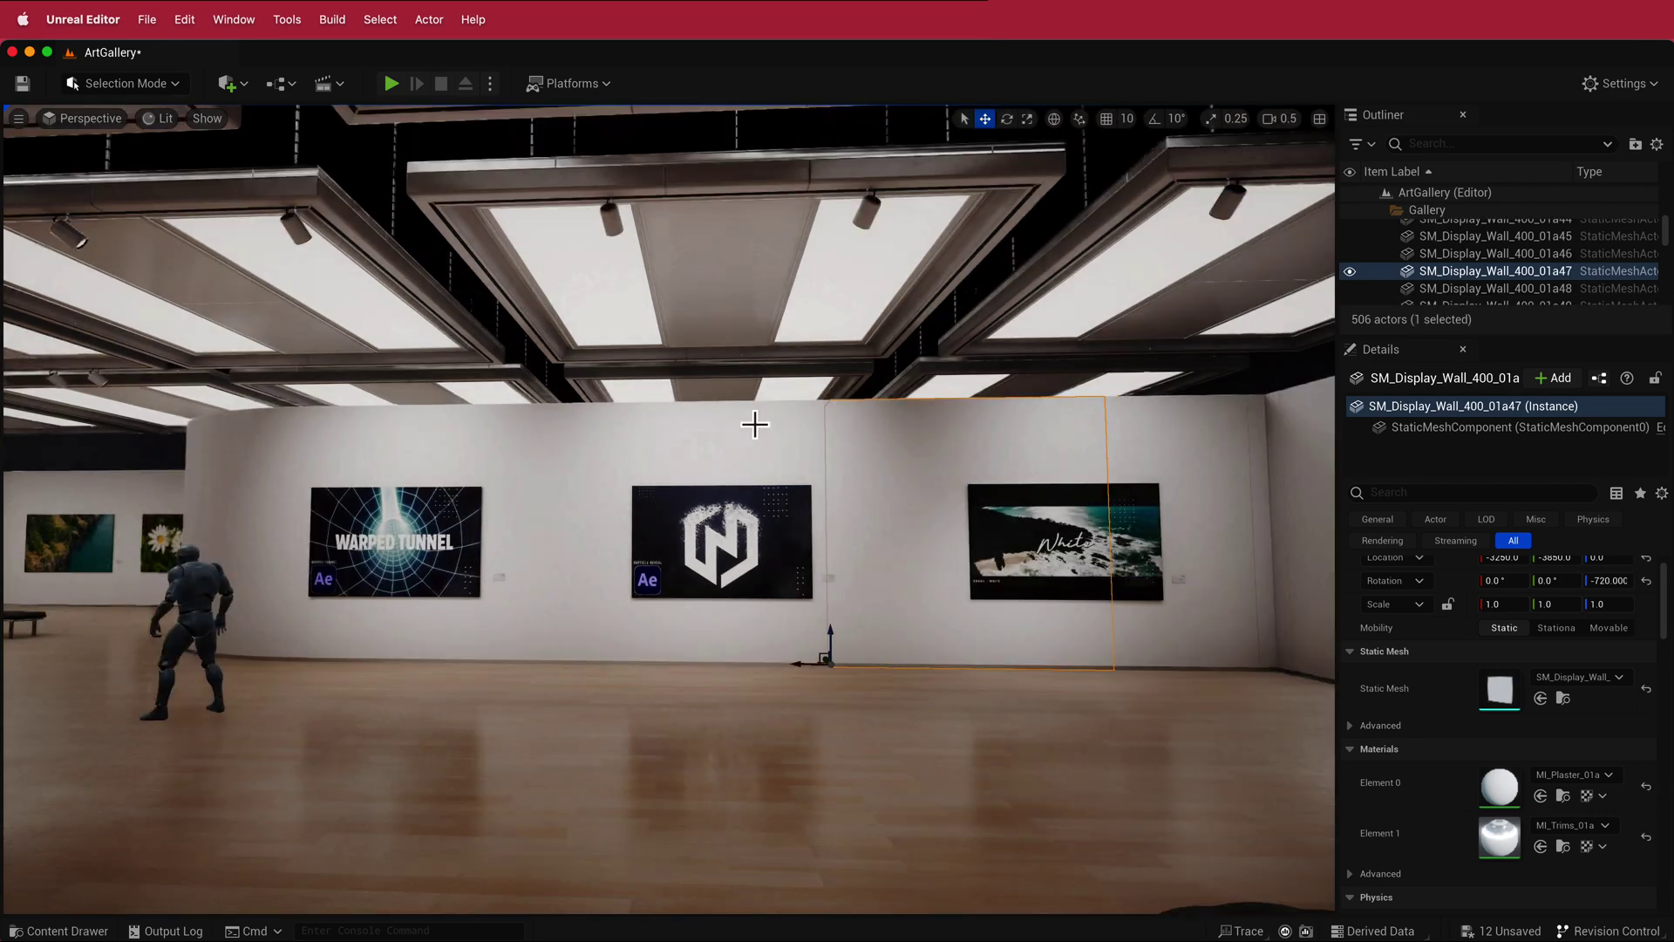
mouse_move(1001, 460)
right_mouse_down()
mouse_move(881, 451)
mouse_move(1001, 460)
right_mouse_up()
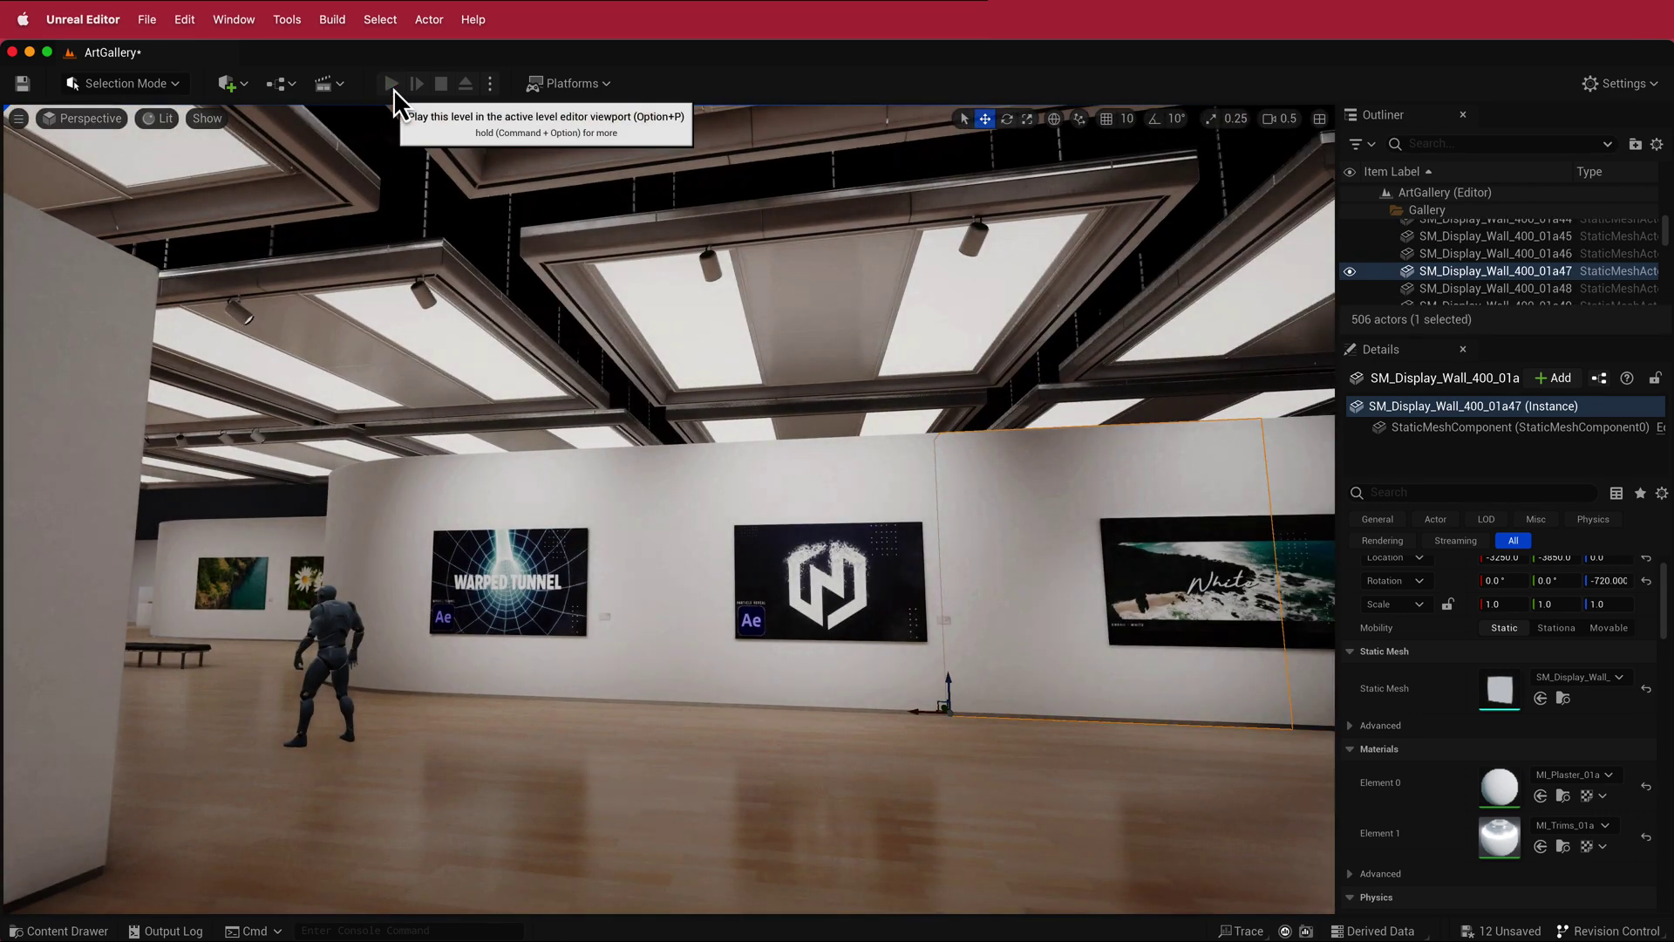
left_click(394, 86)
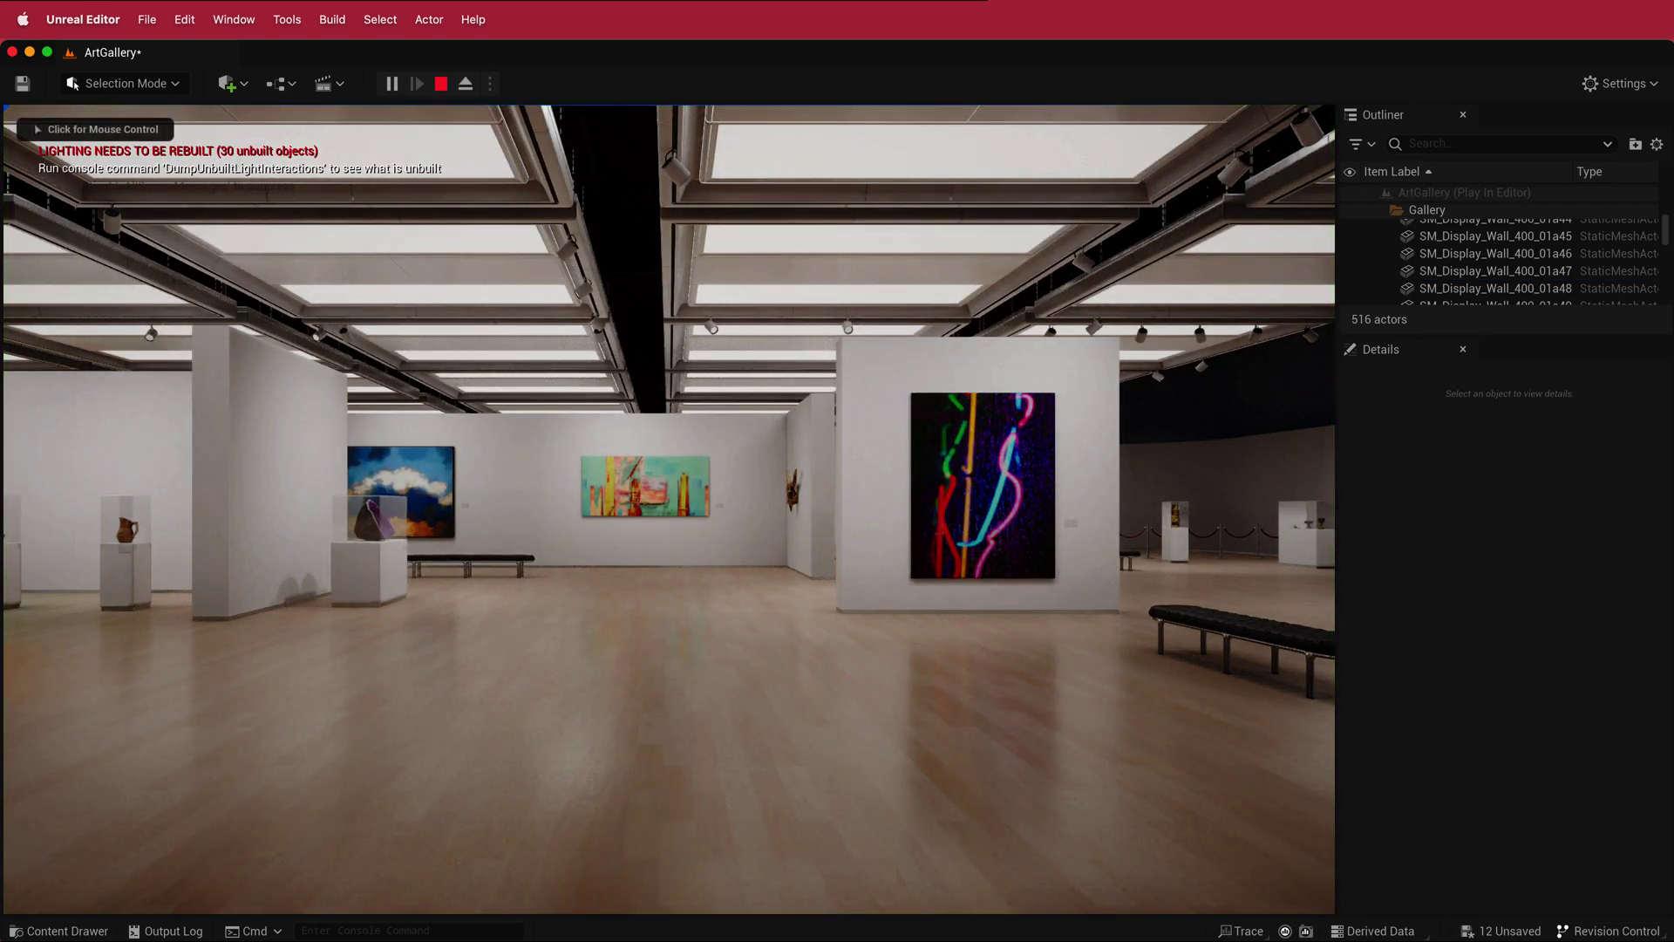
left_click(902, 443)
key("a")
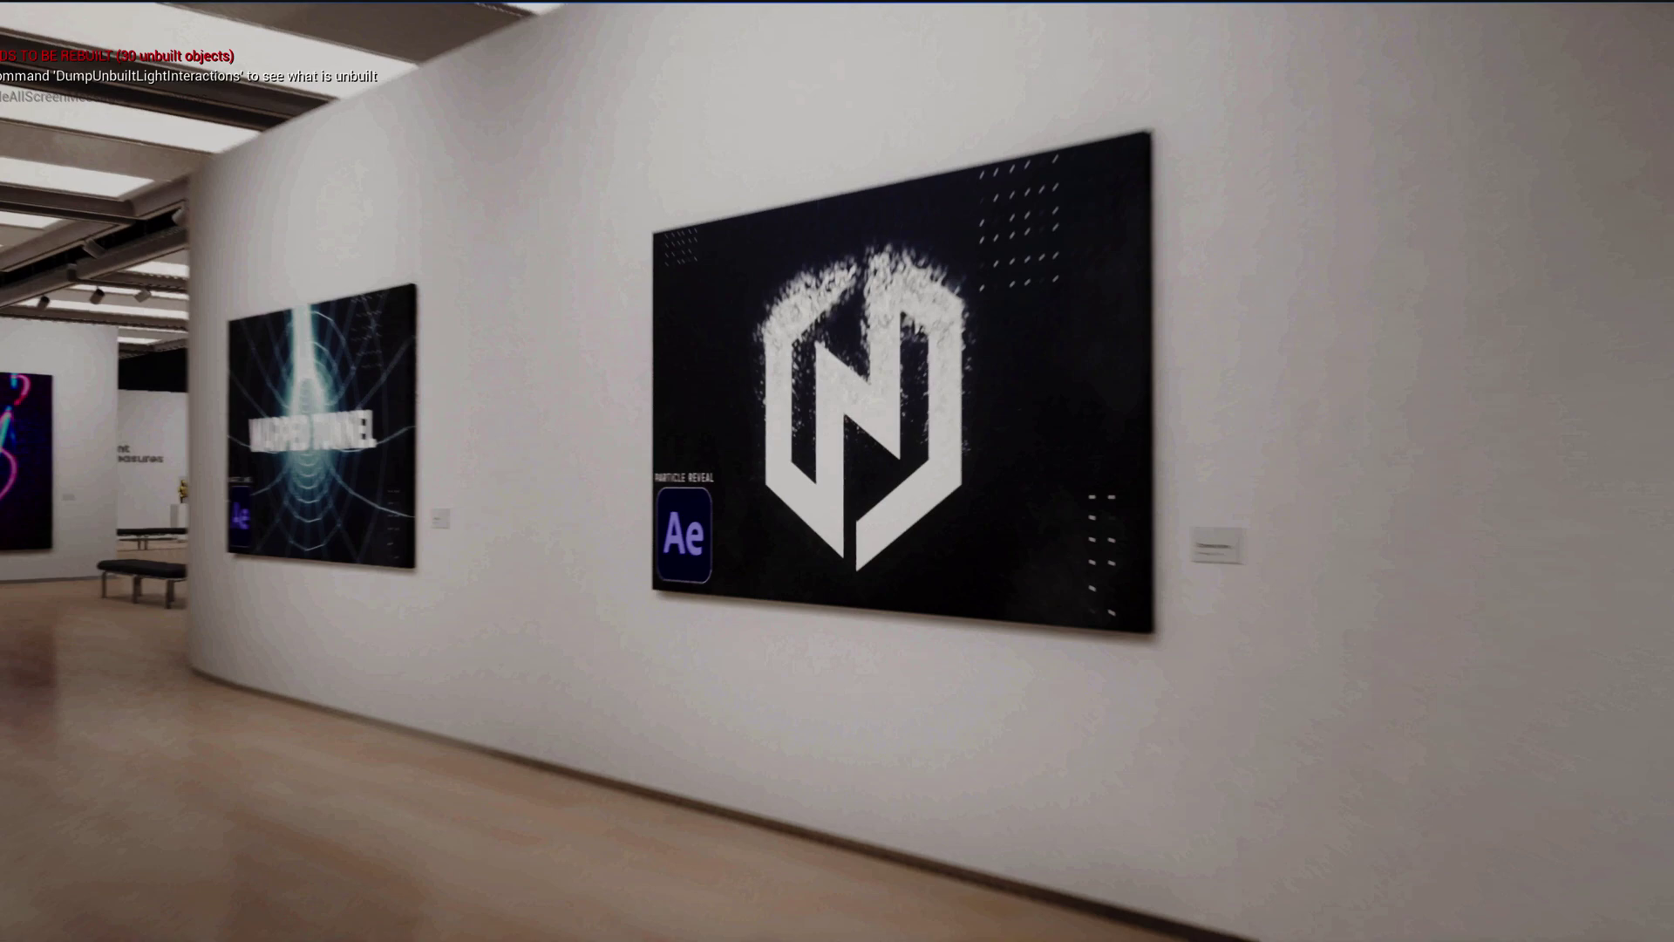
key("s")
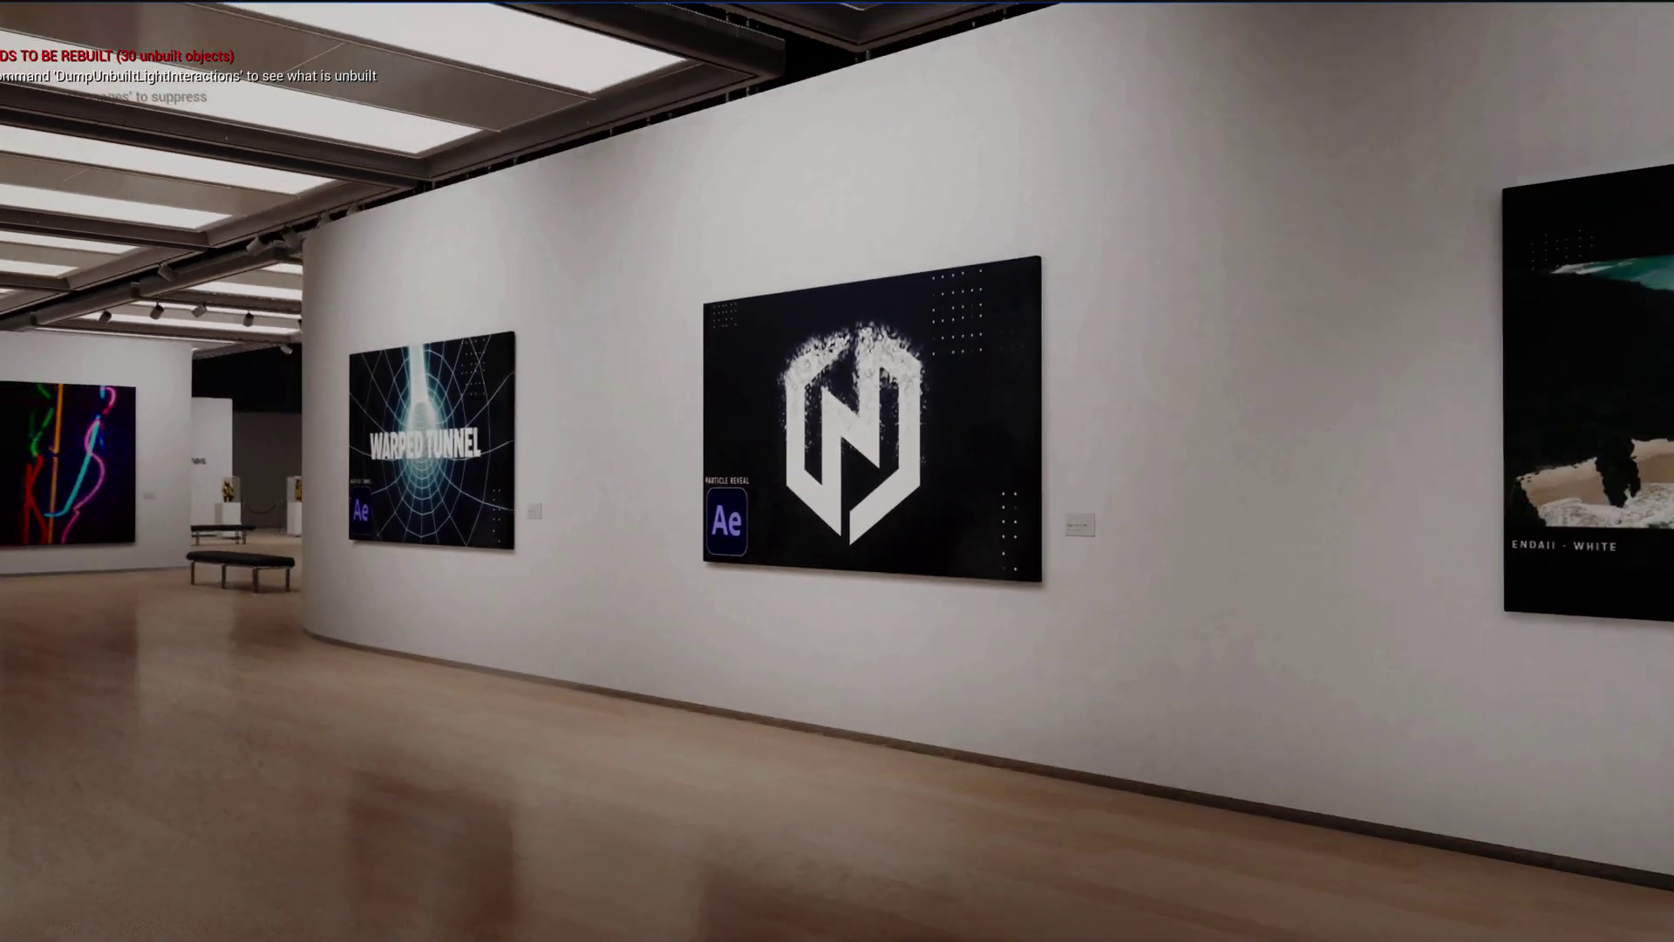
key("s")
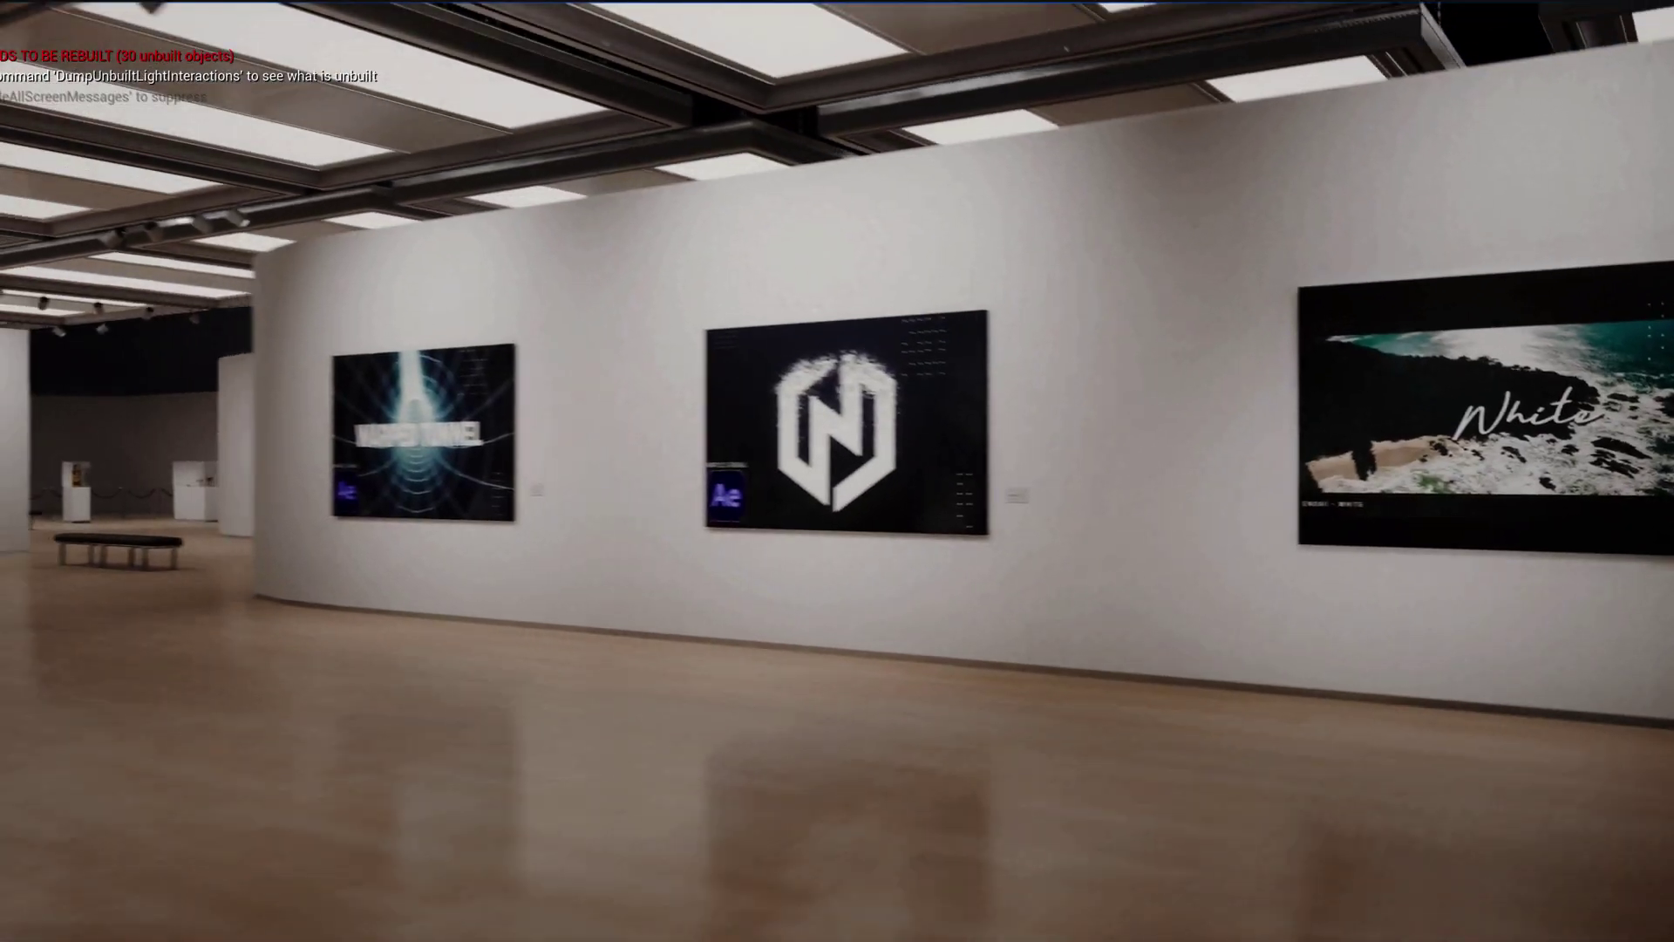
key("s")
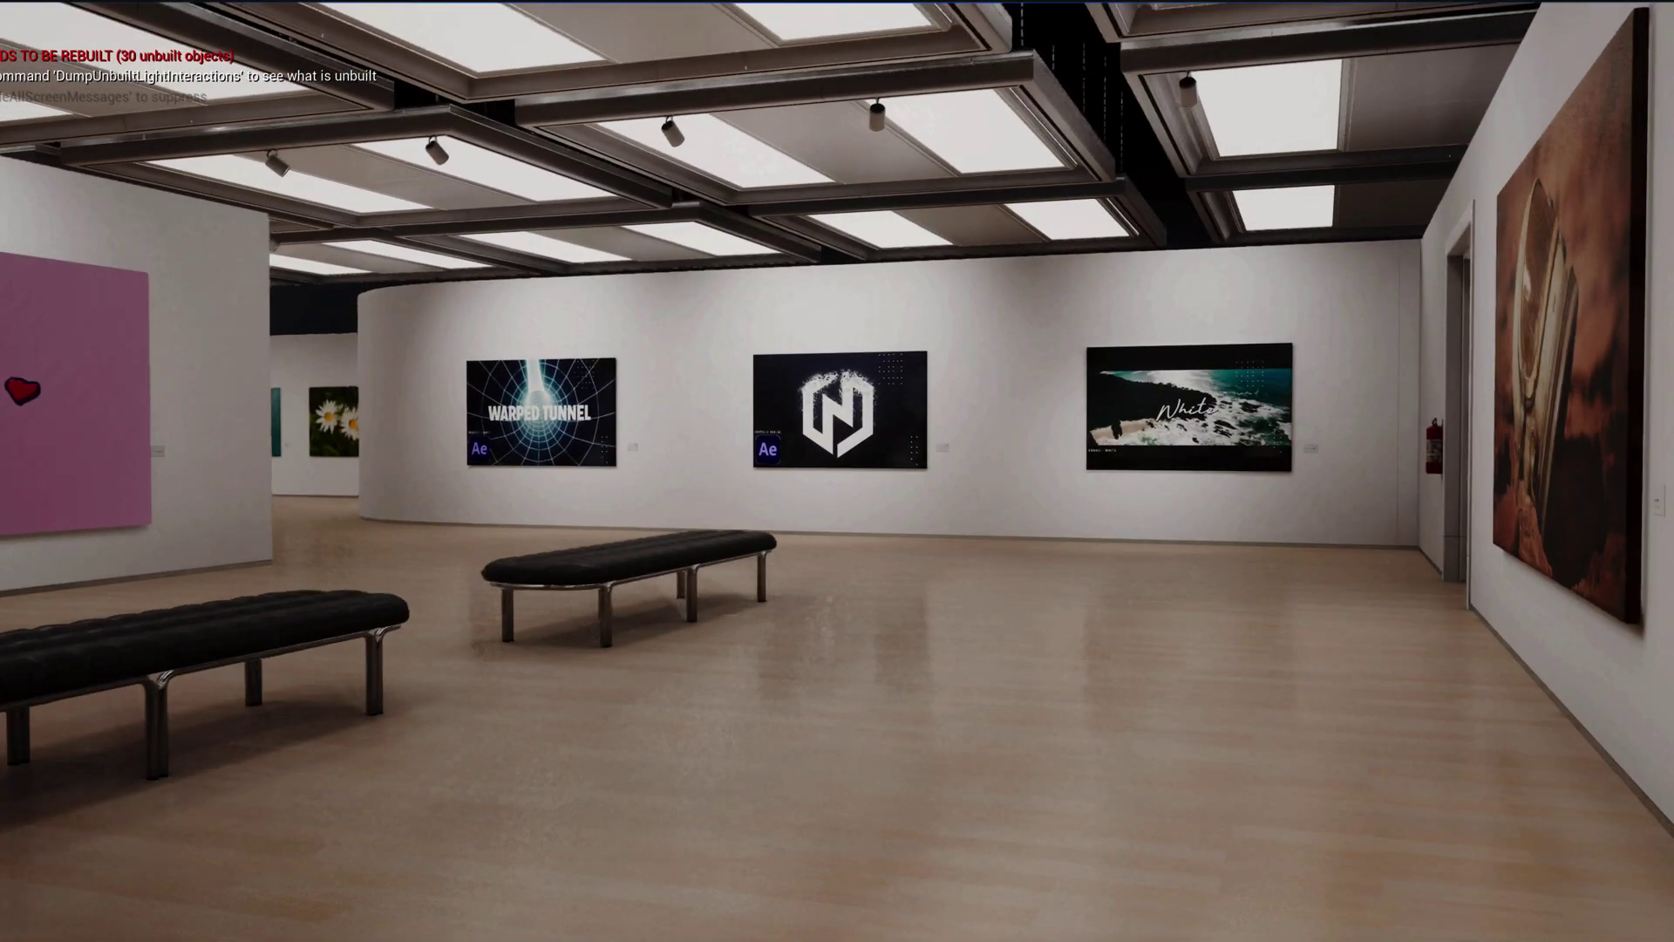
key("Left")
key("d")
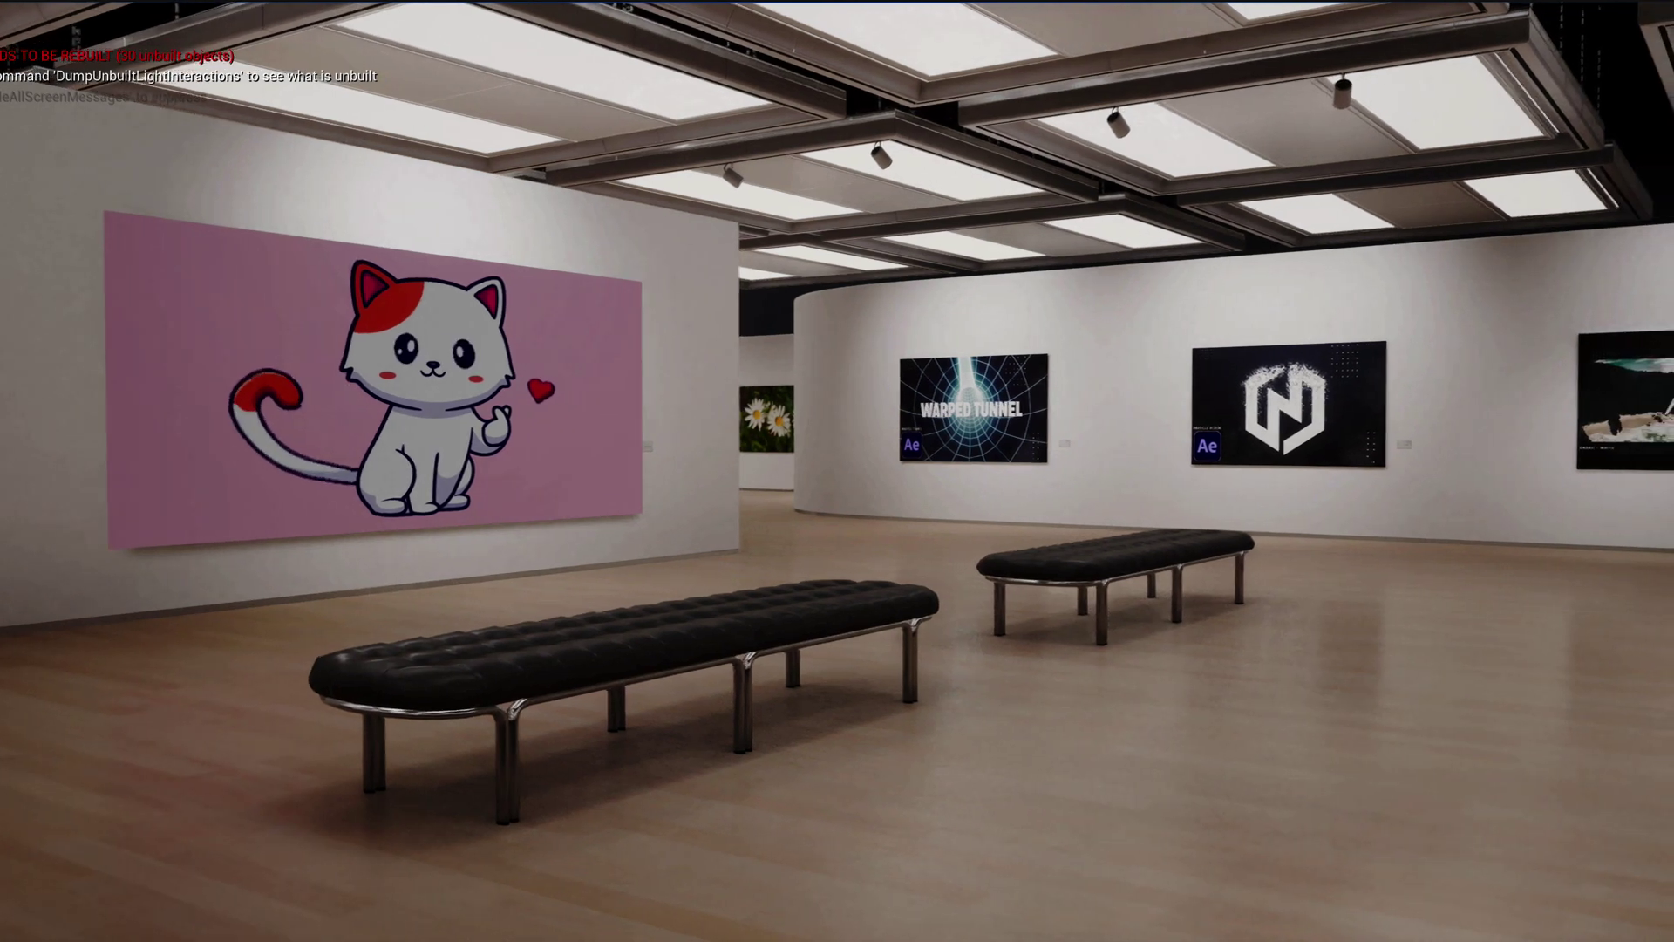
key("d")
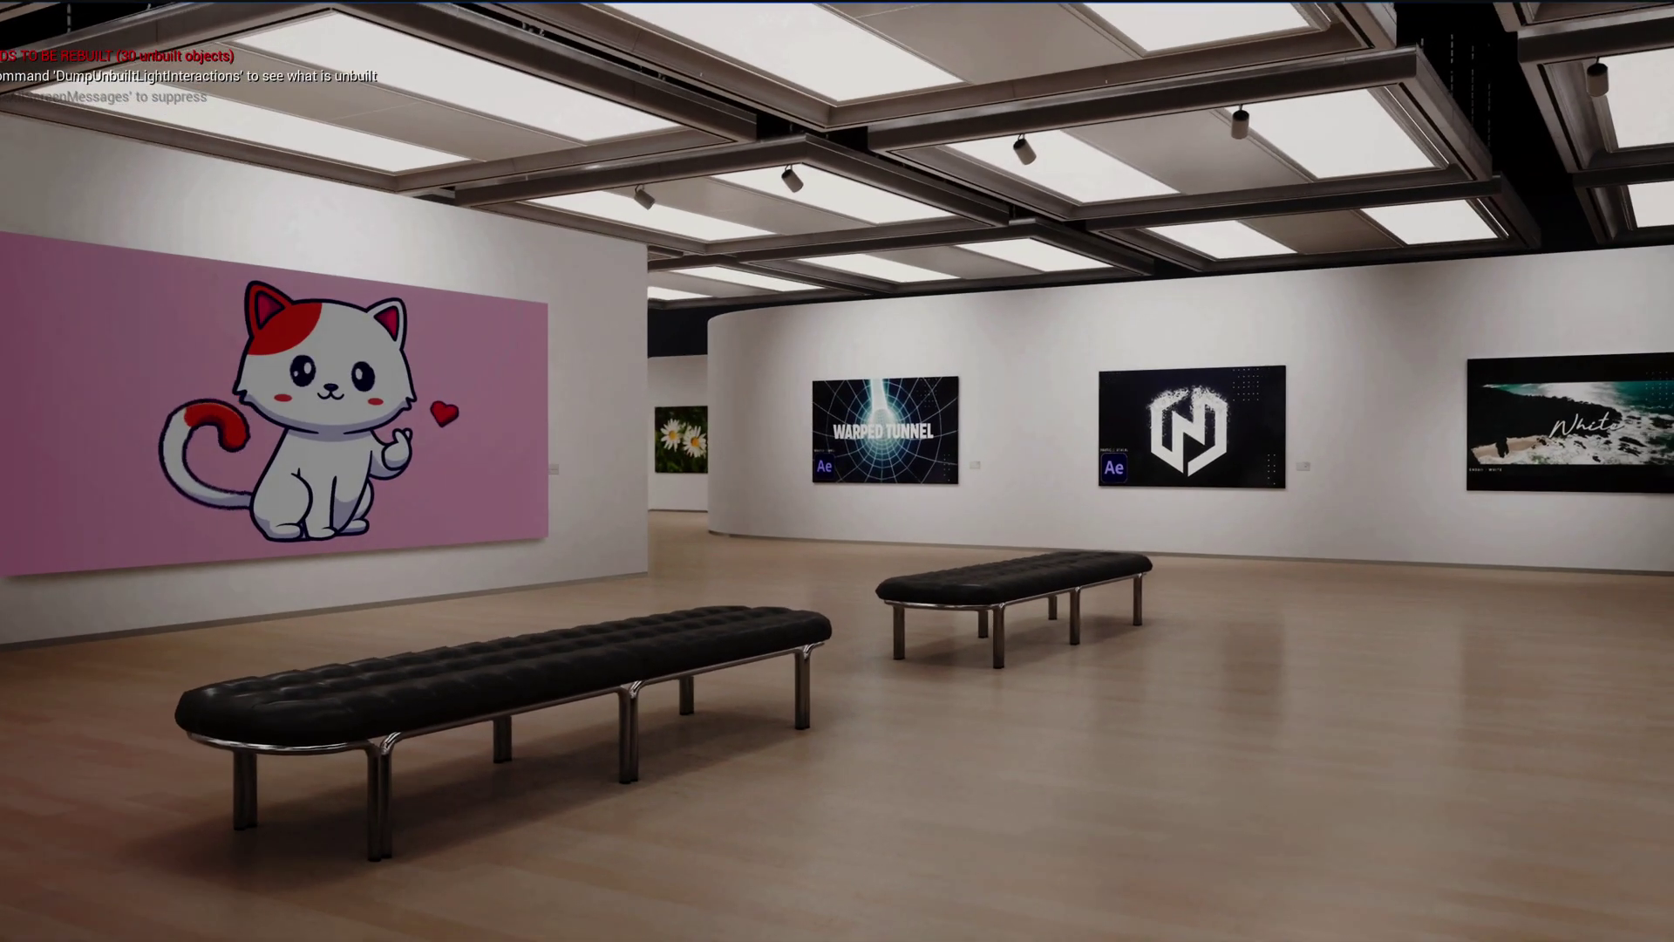